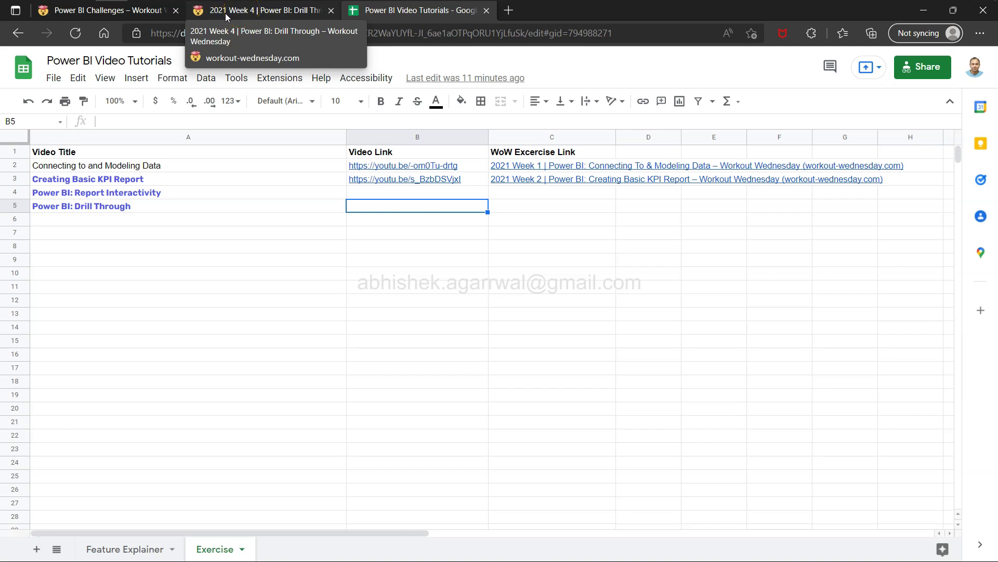
Look over the Power BI: Drill Through entry in the Exercise sheet and its 2021 Week 4 challenge page.
{"action": "left_click", "coordinate": [240, 15]}
{"action": "left_click", "coordinate": [151, 210]}
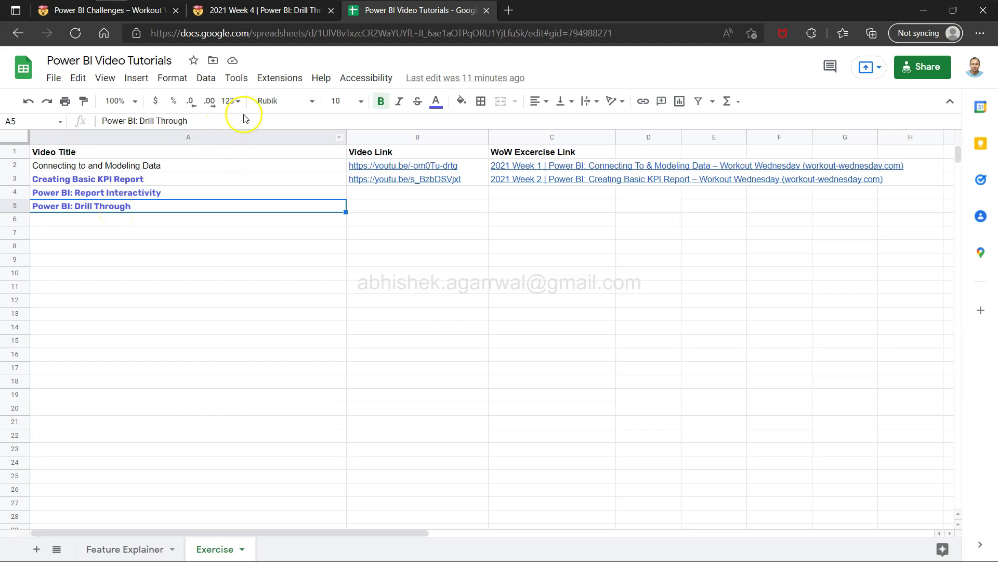
{"action": "left_click", "coordinate": [287, 14]}
{"action": "scroll", "coordinate": [213, 274], "scroll_direction": "up", "scroll_amount": 5}
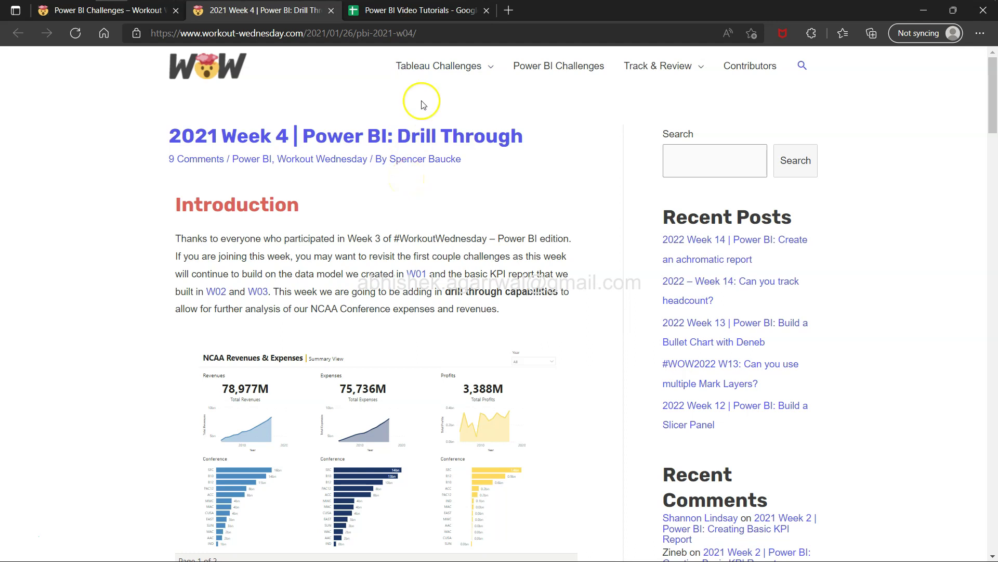
{"action": "left_click", "coordinate": [442, 12]}
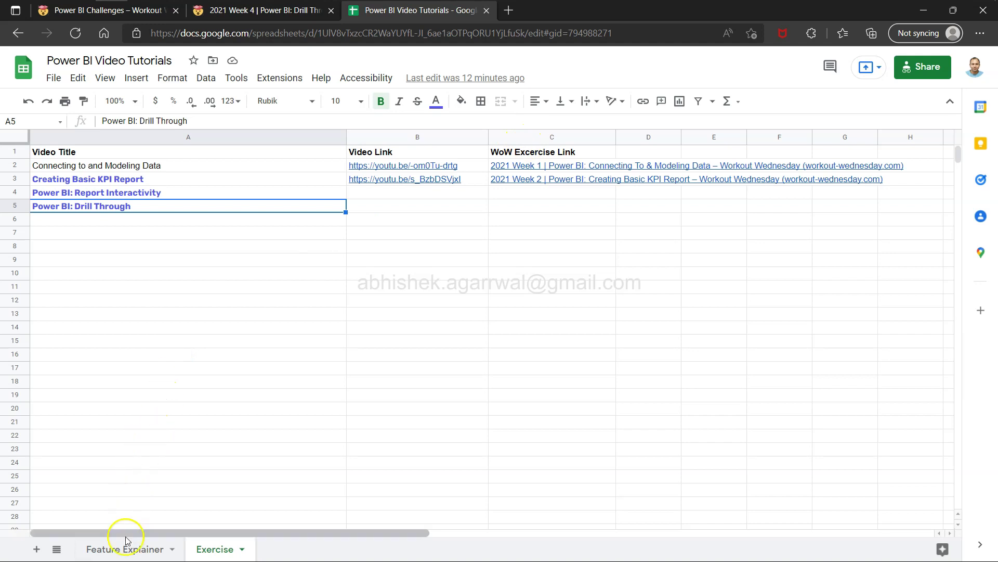
Look through the video list on the Feature Explainer sheet down to its last entry and return to the Exercise sheet.
{"action": "left_click", "coordinate": [151, 550]}
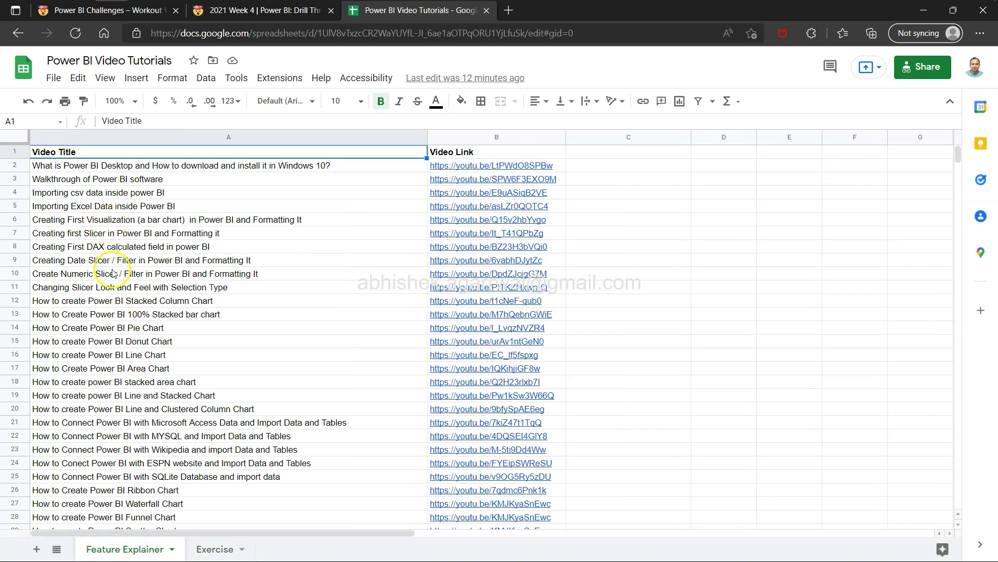
{"action": "key", "text": "ctrl+Down"}
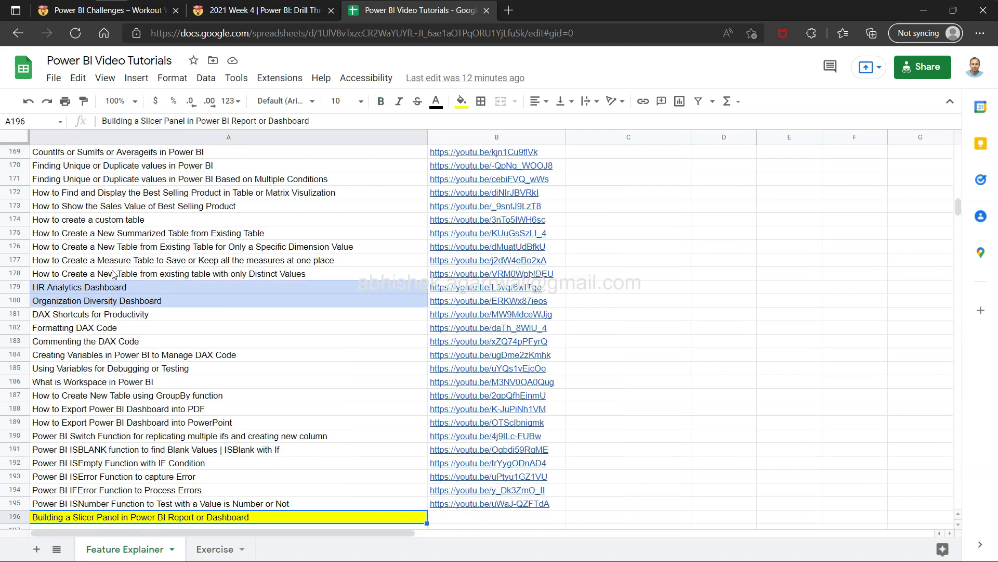
{"action": "key", "text": "ctrl+Up"}
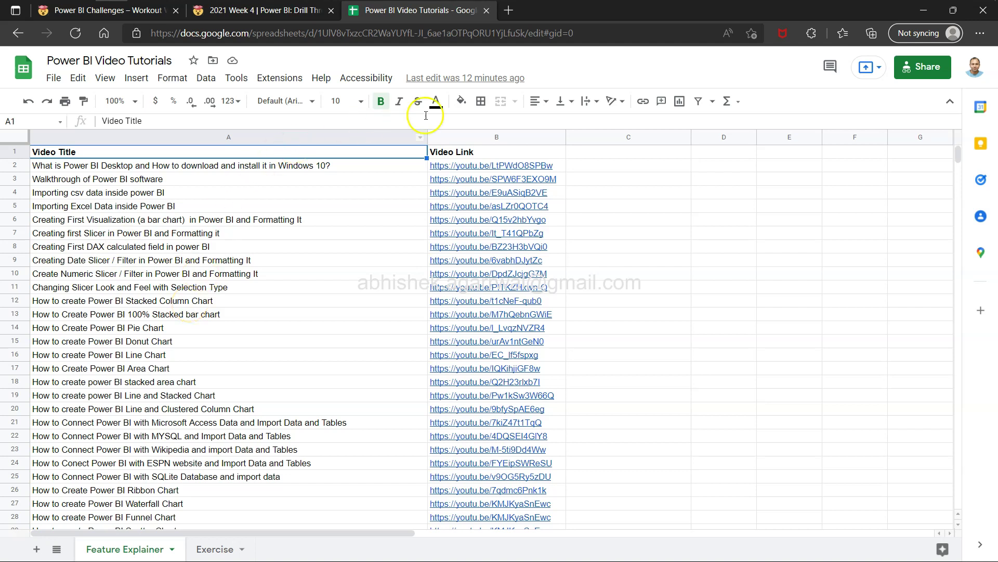
{"action": "left_click", "coordinate": [227, 553]}
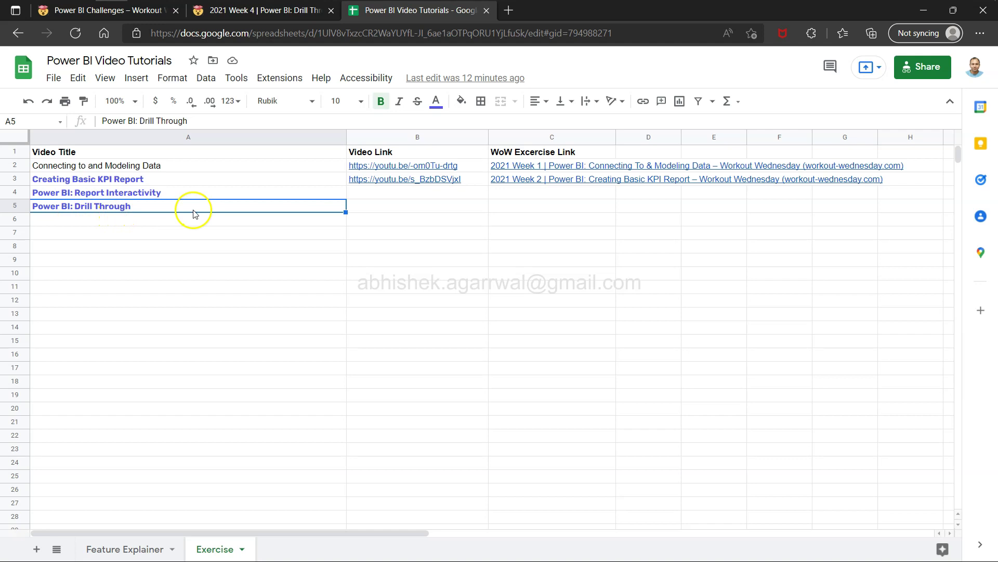
Read the introduction of the 2021 Week 4 Drill Through challenge page and look at its embedded report.
{"action": "left_click", "coordinate": [271, 11]}
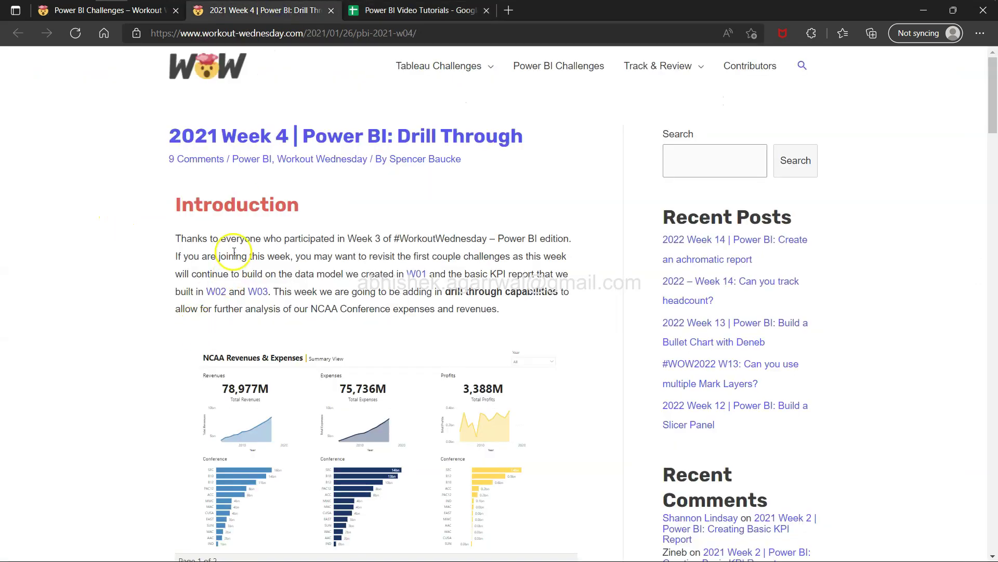
{"action": "left_click", "coordinate": [180, 238]}
{"action": "left_click_drag", "start_coordinate": [180, 238], "coordinate": [505, 307]}
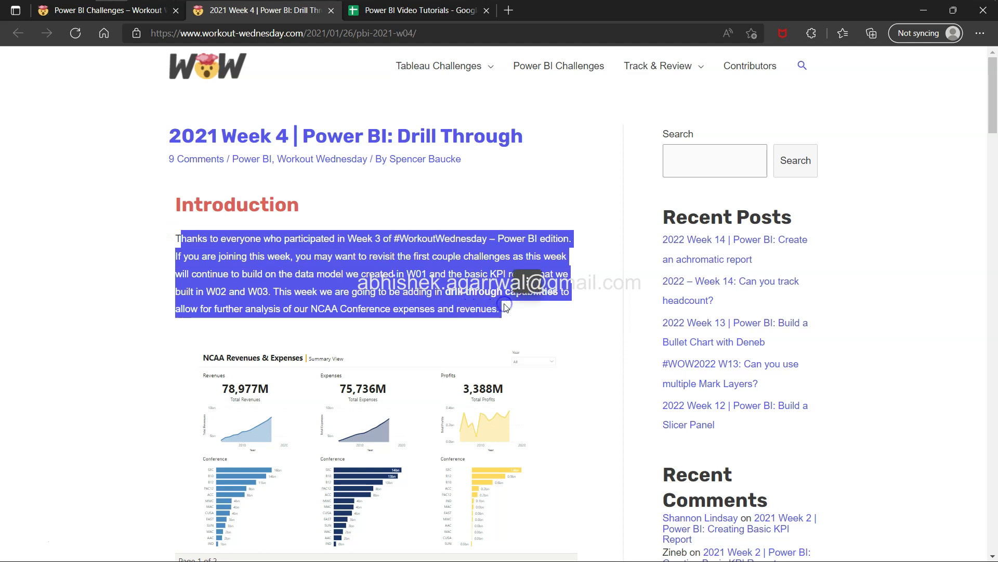
{"action": "mouse_move", "coordinate": [384, 419]}
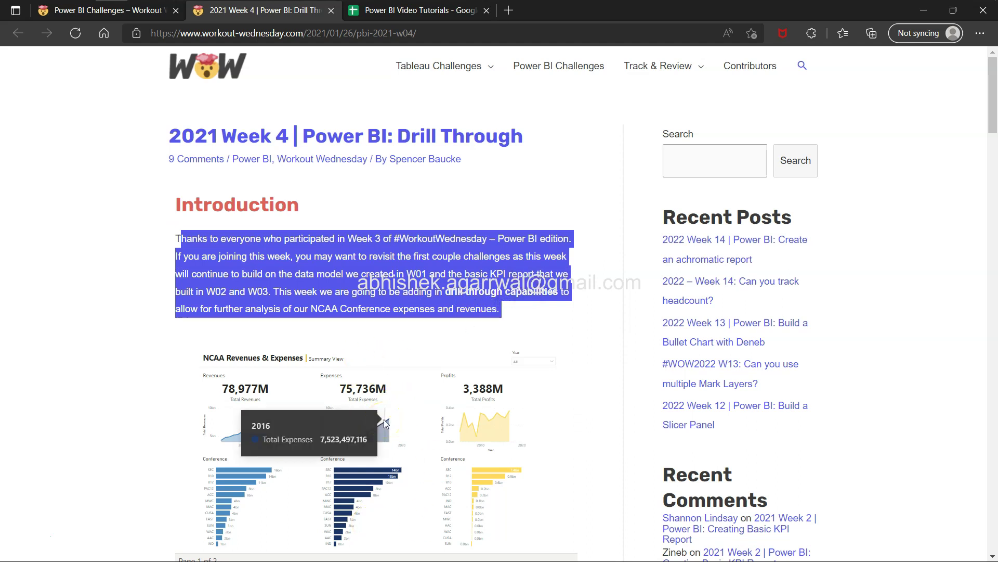
{"action": "left_click", "coordinate": [401, 312]}
{"action": "scroll", "coordinate": [403, 313], "scroll_direction": "down", "scroll_amount": 2}
{"action": "scroll", "coordinate": [403, 314], "scroll_direction": "down", "scroll_amount": 2}
Check the Report Interactivity entry in the spreadsheet and reread the drill through goal in the Week 4 challenge introduction.
{"action": "left_click", "coordinate": [411, 10]}
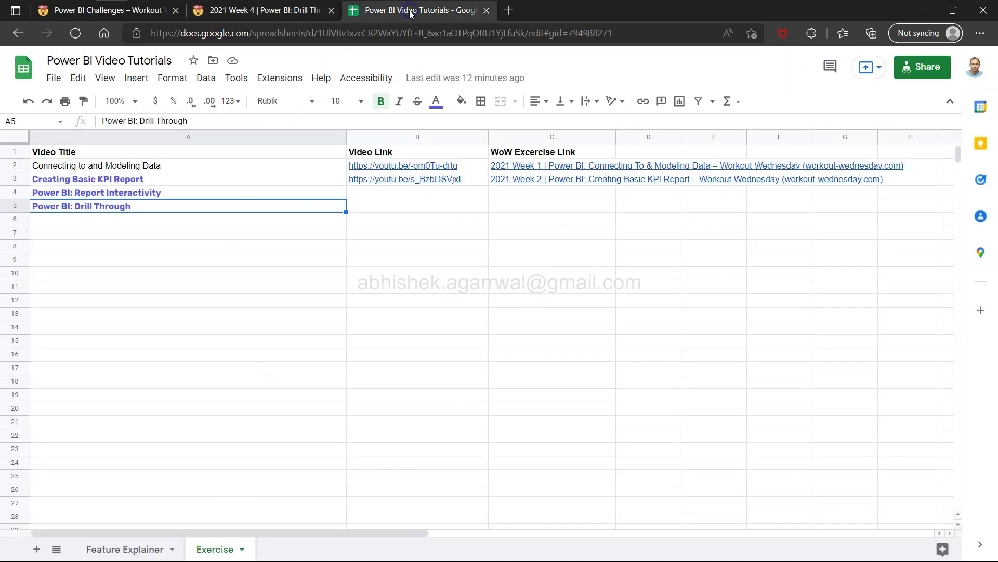
{"action": "left_click", "coordinate": [181, 193]}
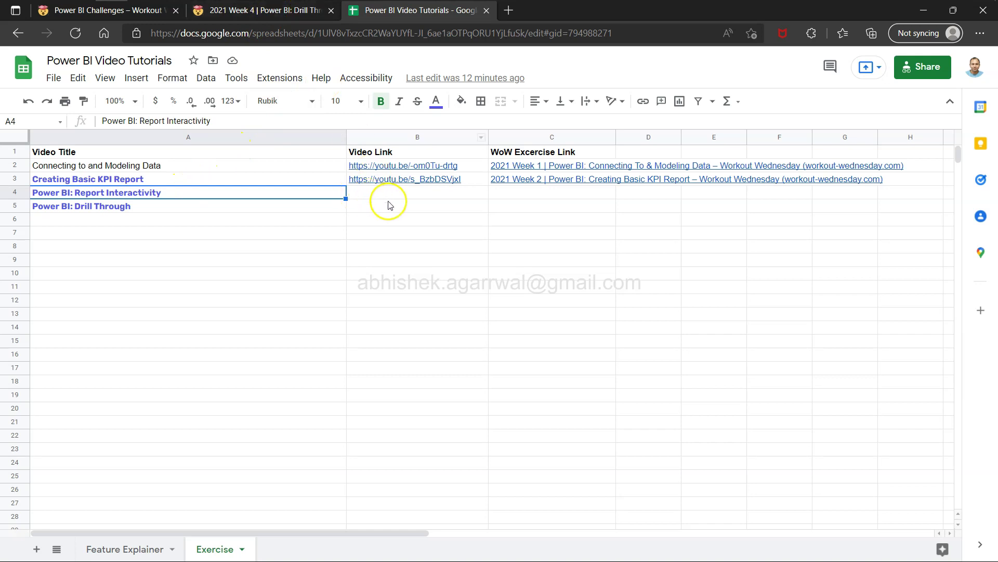
{"action": "left_click", "coordinate": [308, 9]}
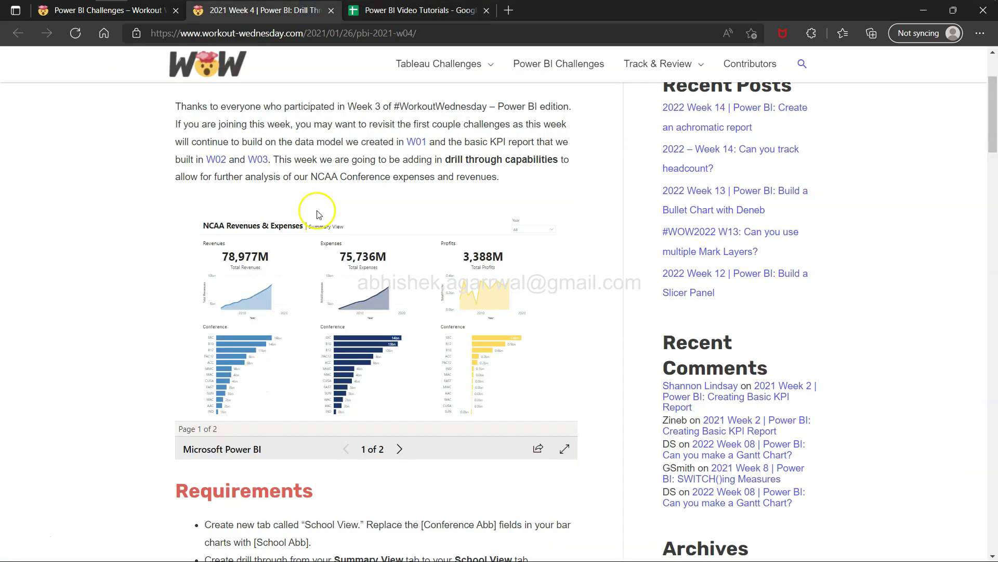
{"action": "left_click_drag", "start_coordinate": [325, 177], "coordinate": [497, 178]}
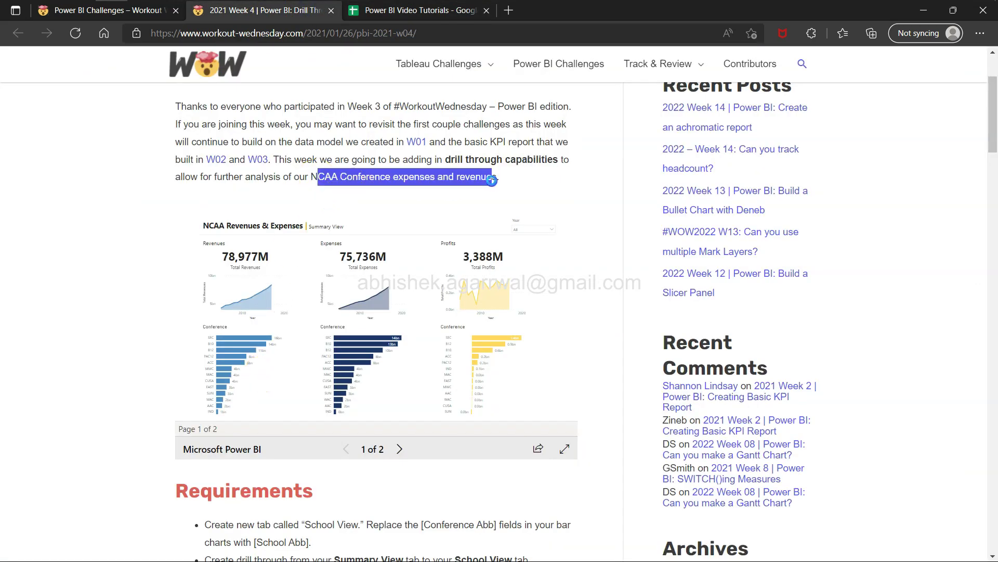
{"action": "left_click", "coordinate": [443, 159]}
{"action": "left_click_drag", "start_coordinate": [442, 159], "coordinate": [552, 160]}
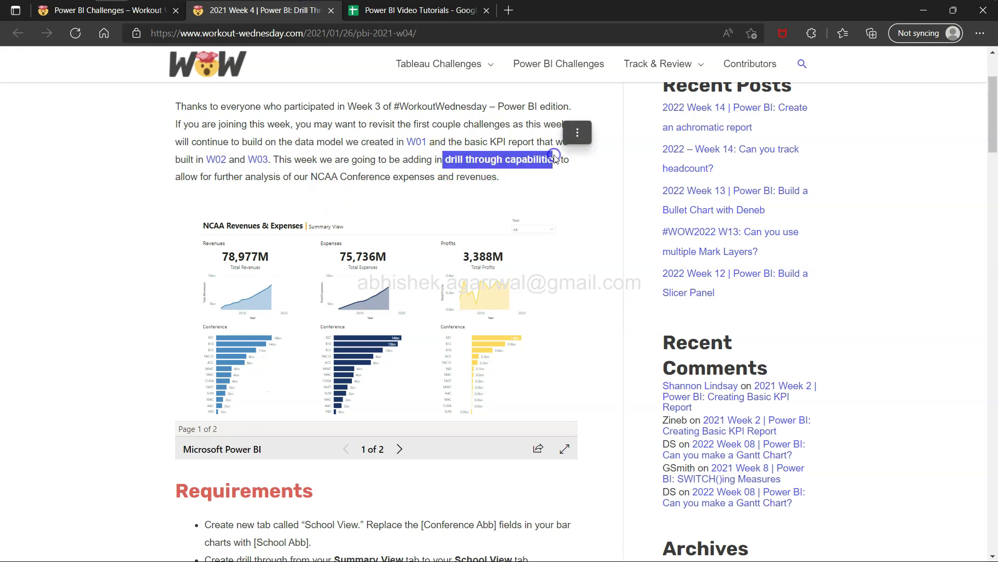
{"action": "scroll", "coordinate": [473, 191], "scroll_direction": "down", "scroll_amount": 4}
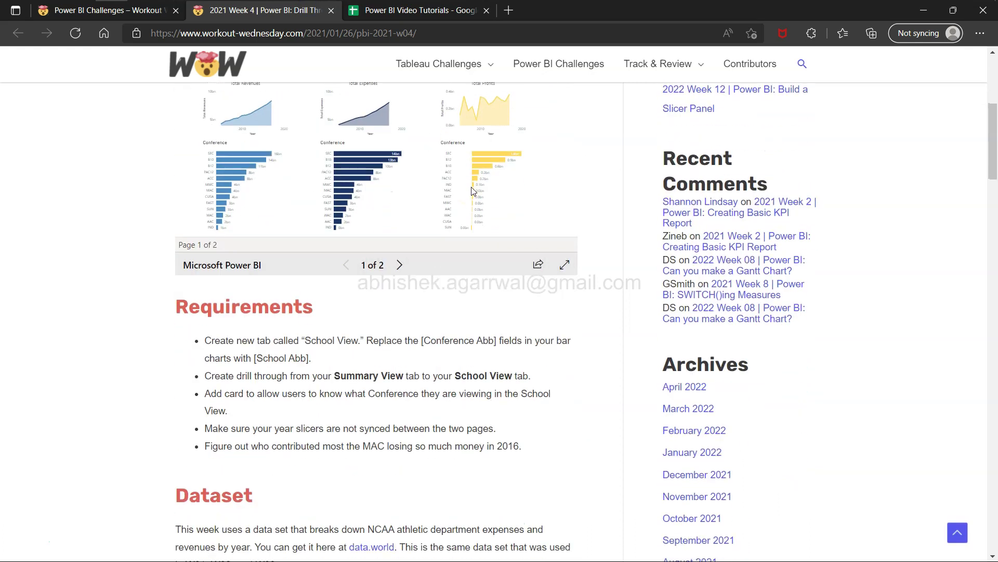
In the embedded NCAA report, drill through from the SEC bar of the revenues by conference chart to School View.
{"action": "scroll", "coordinate": [388, 335], "scroll_direction": "up", "scroll_amount": 3}
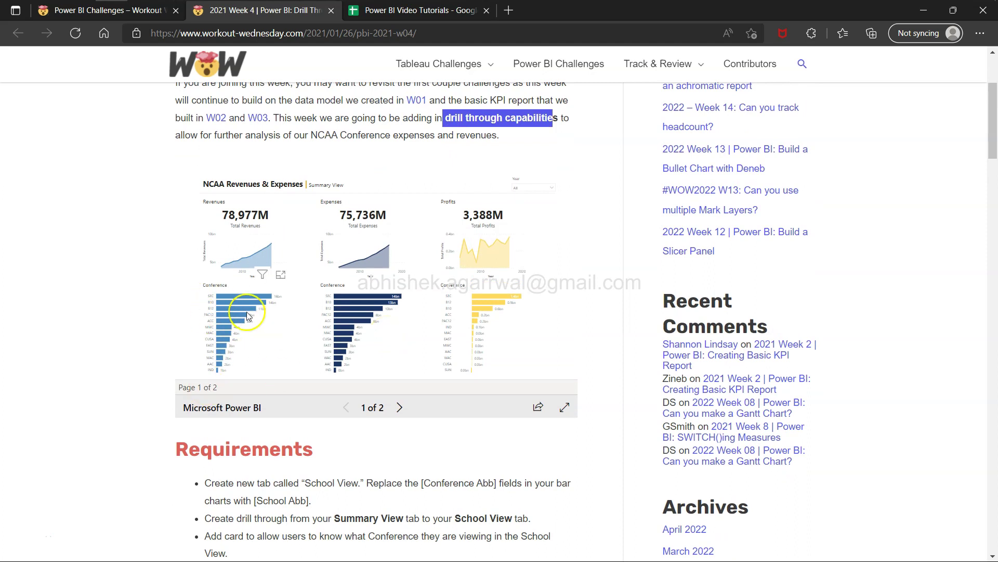
{"action": "scroll", "coordinate": [257, 331], "scroll_direction": "up", "scroll_amount": 5}
{"action": "scroll", "coordinate": [247, 316], "scroll_direction": "up", "scroll_amount": 3}
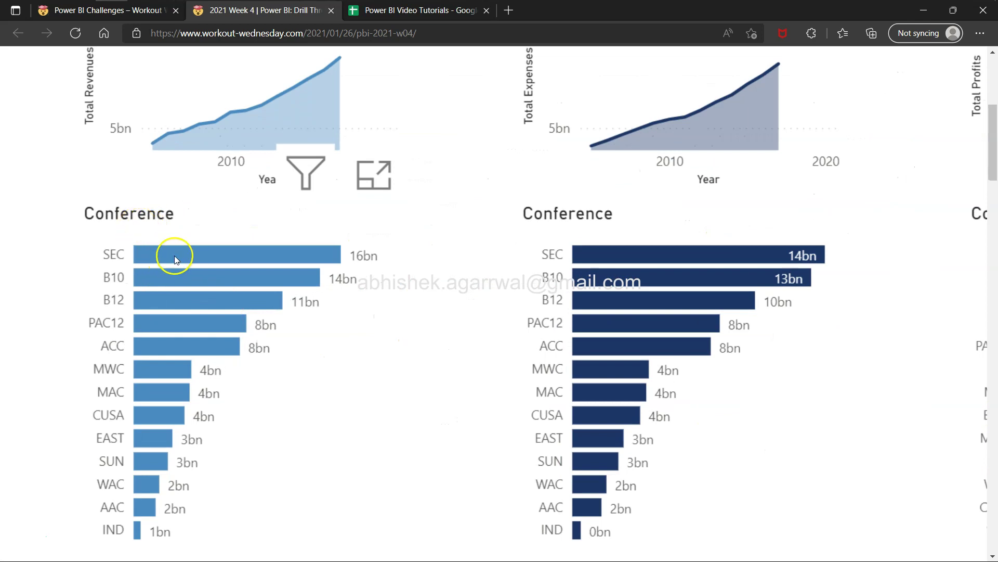
{"action": "mouse_move", "coordinate": [251, 262]}
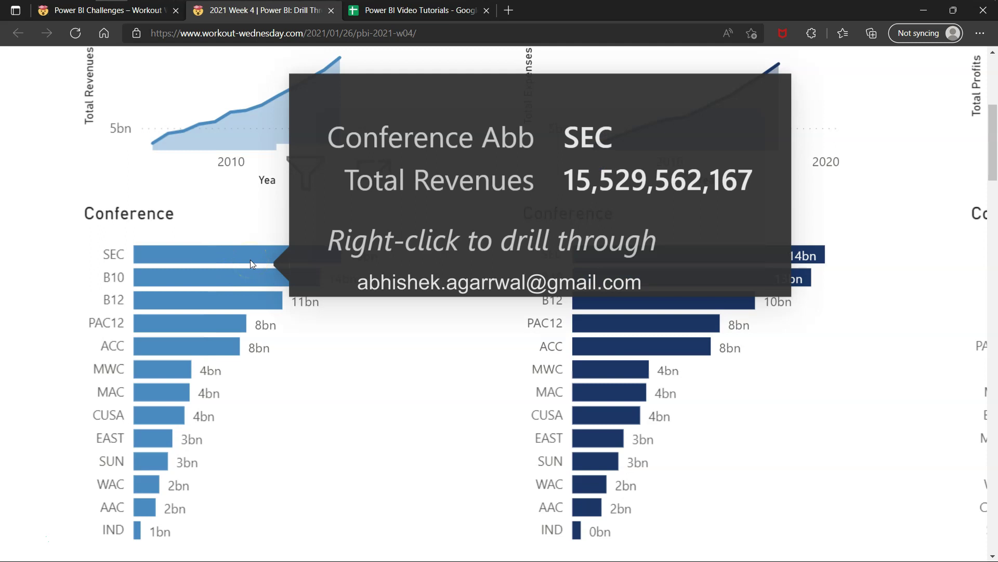
{"action": "right_click", "coordinate": [250, 261]}
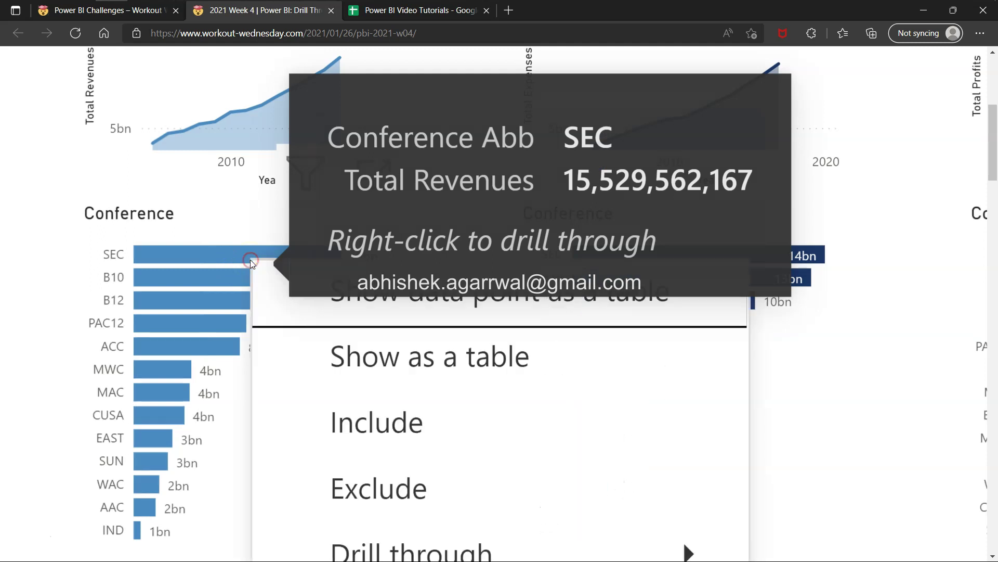
{"action": "scroll", "coordinate": [431, 413], "scroll_direction": "down", "scroll_amount": 1}
{"action": "scroll", "coordinate": [430, 413], "scroll_direction": "down", "scroll_amount": 2}
{"action": "mouse_move", "coordinate": [492, 430]}
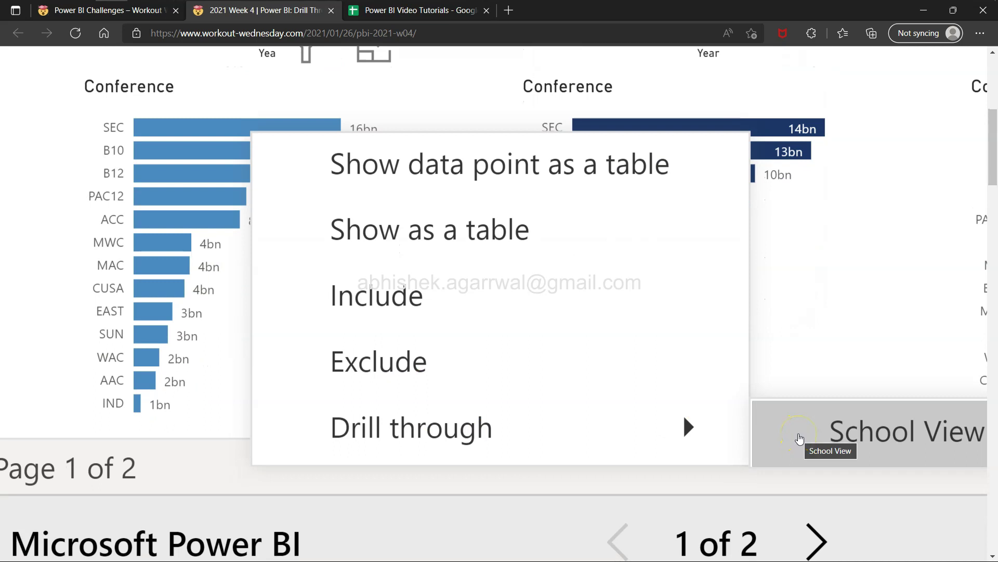
{"action": "left_click", "coordinate": [800, 439]}
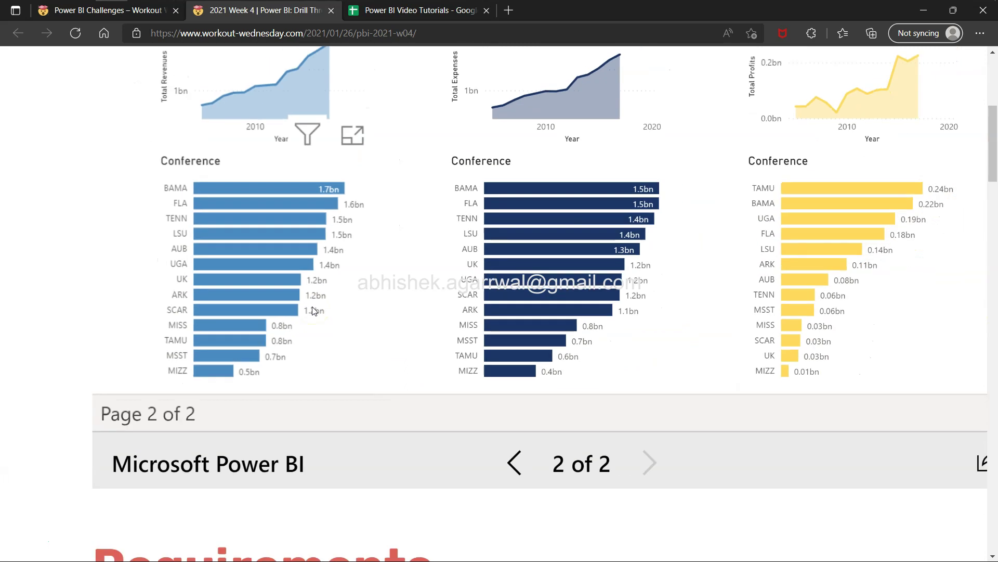
Examine the SEC School View page of the embedded report and go back to its Summary View.
{"action": "scroll", "coordinate": [314, 310], "scroll_direction": "down", "scroll_amount": 3}
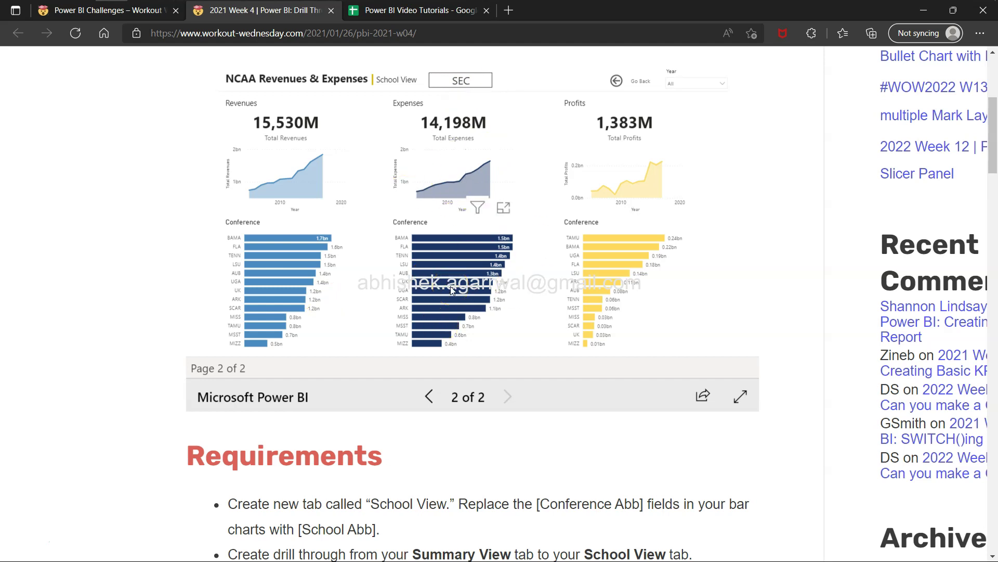
{"action": "left_click", "coordinate": [583, 146]}
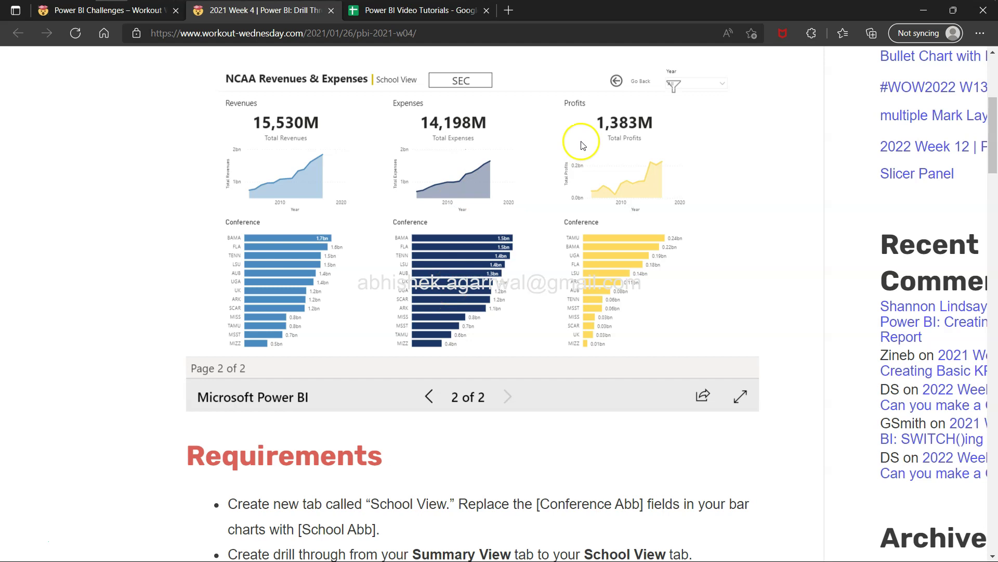
{"action": "left_click", "coordinate": [616, 82]}
Read the challenge requirements, highlighting the one about replacing [Conference Abb] with [School Abb] in the bar charts.
{"action": "scroll", "coordinate": [441, 294], "scroll_direction": "down", "scroll_amount": 2}
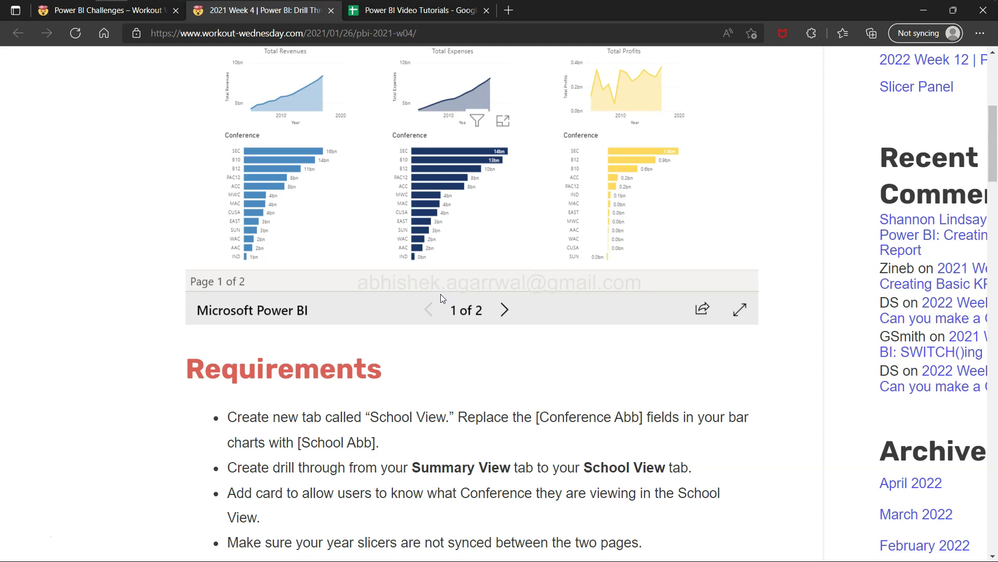
{"action": "scroll", "coordinate": [441, 294], "scroll_direction": "down", "scroll_amount": 3}
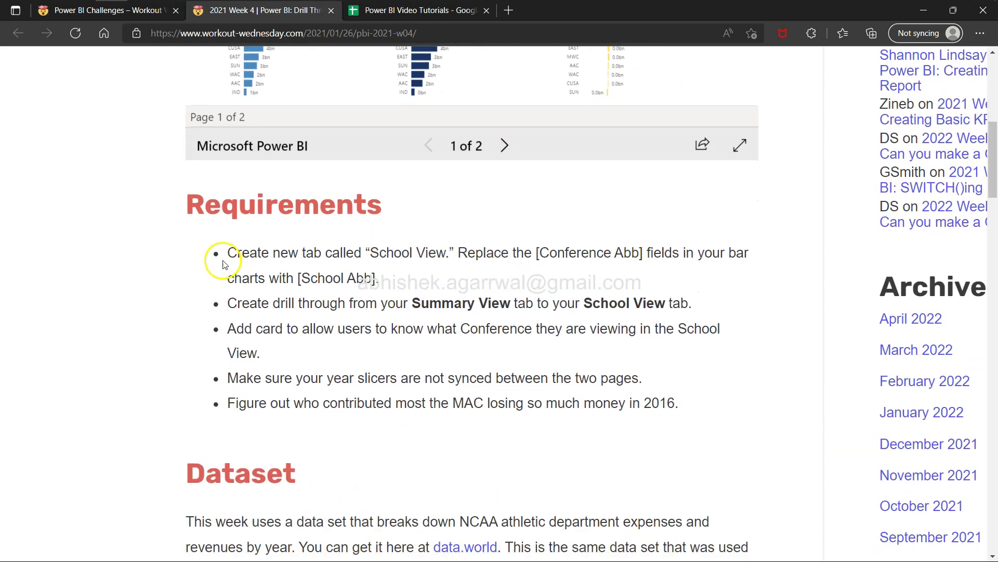
{"action": "left_click_drag", "start_coordinate": [227, 253], "coordinate": [427, 395]}
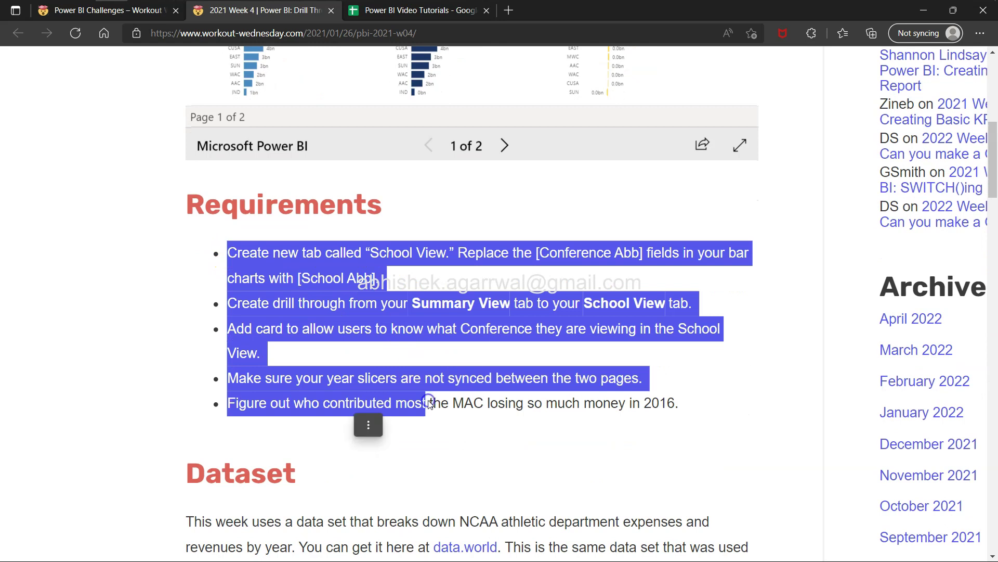
{"action": "left_click", "coordinate": [306, 275]}
{"action": "left_click_drag", "start_coordinate": [252, 244], "coordinate": [645, 264]}
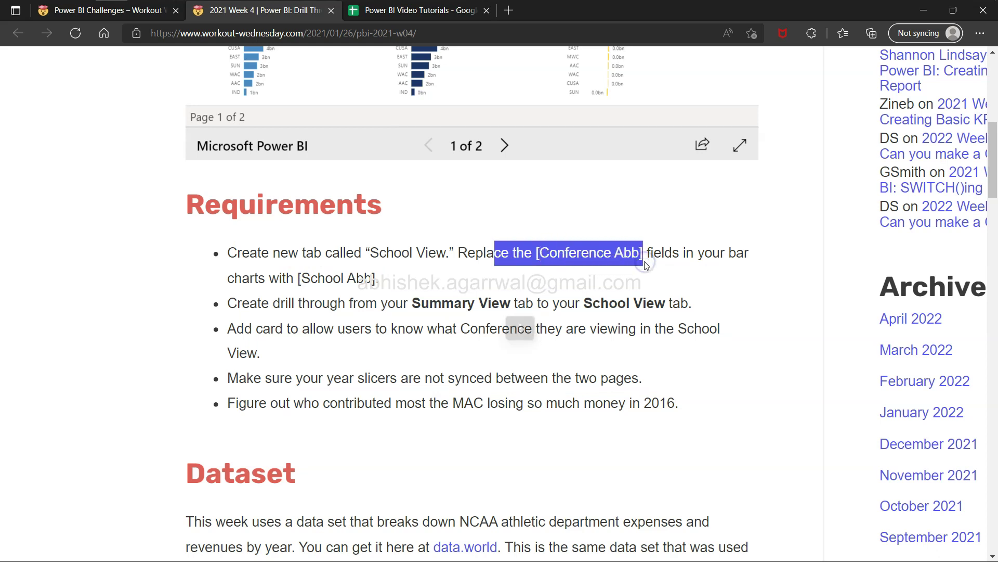
{"action": "left_click", "coordinate": [272, 275]}
{"action": "left_click_drag", "start_coordinate": [271, 276], "coordinate": [357, 281]}
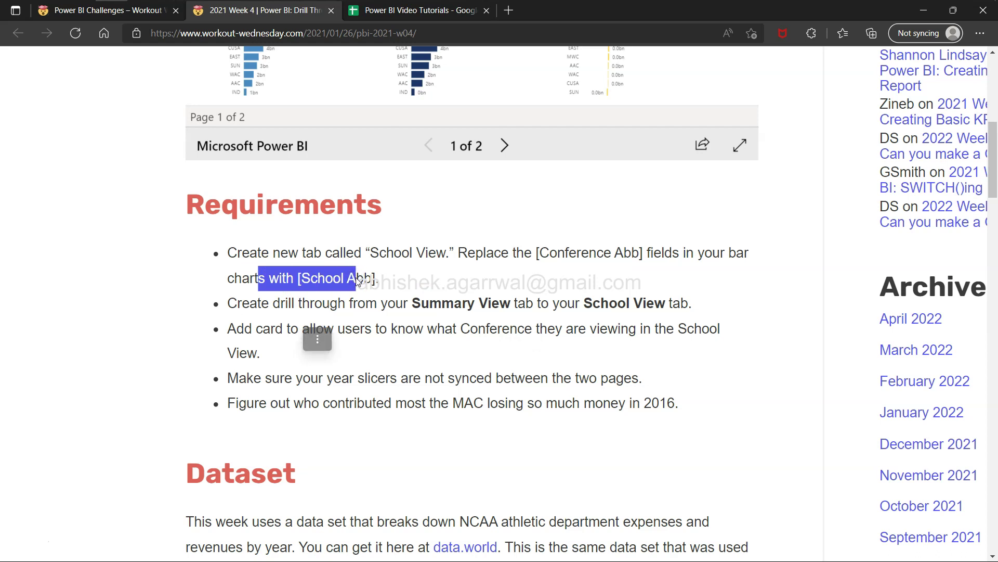
Switch to the NCAA report in Power BI Desktop and rename Page 1 as Conference.
{"action": "key", "text": "alt+Tab"}
{"action": "key", "text": "alt+Tab"}
{"action": "key", "text": "alt+Tab"}
{"action": "key", "text": "alt+Tab"}
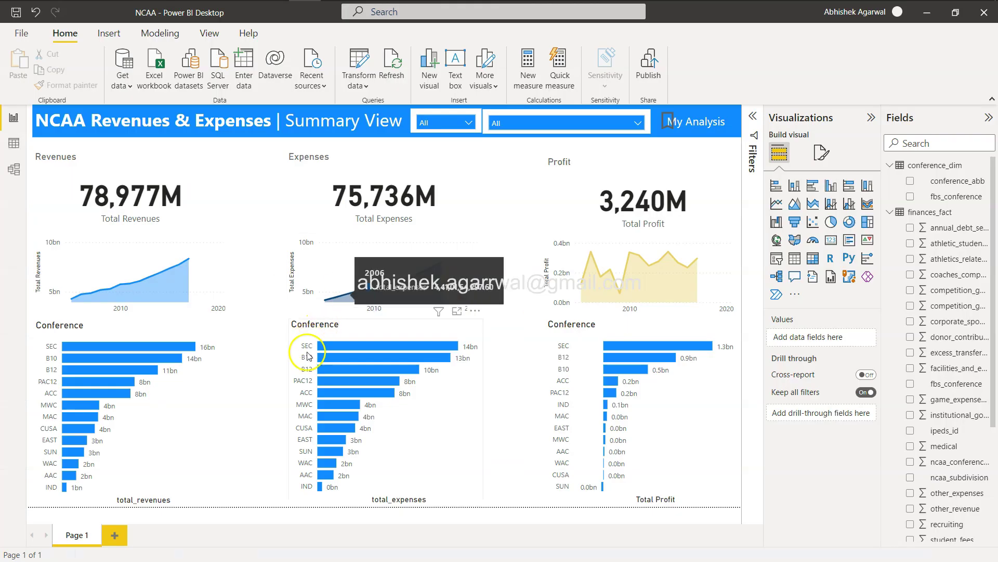
{"action": "double_click", "coordinate": [77, 534]}
{"action": "type", "text": "on"}
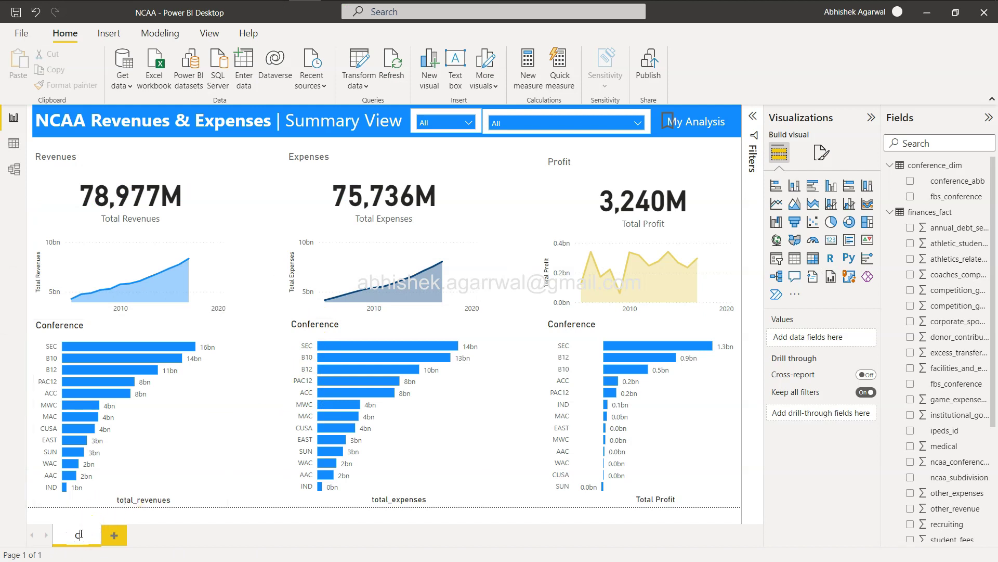
{"action": "type", "text": "ference"}
{"action": "key", "text": "Return"}
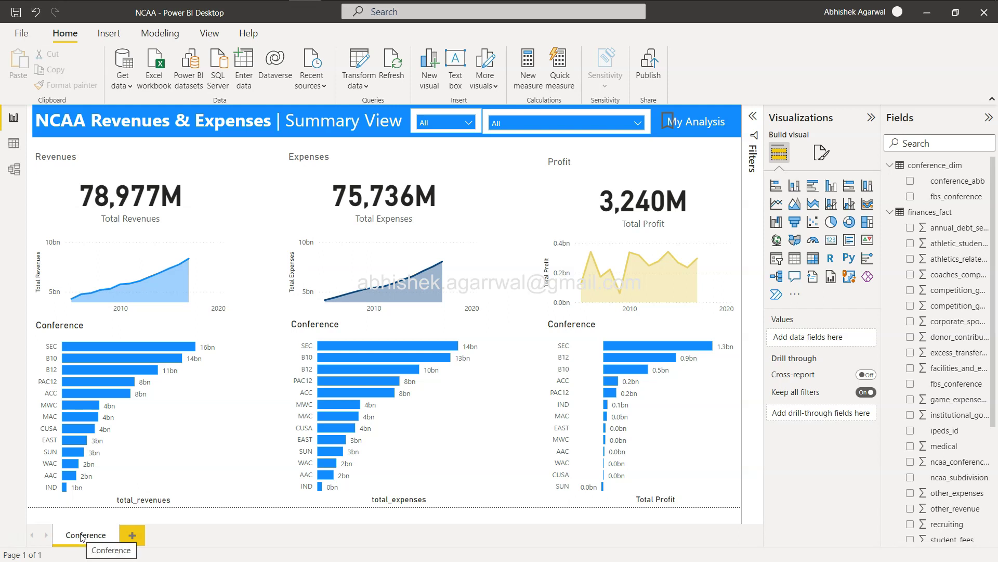
Duplicate the Conference page and rename the copy as School.
{"action": "right_click", "coordinate": [82, 535]}
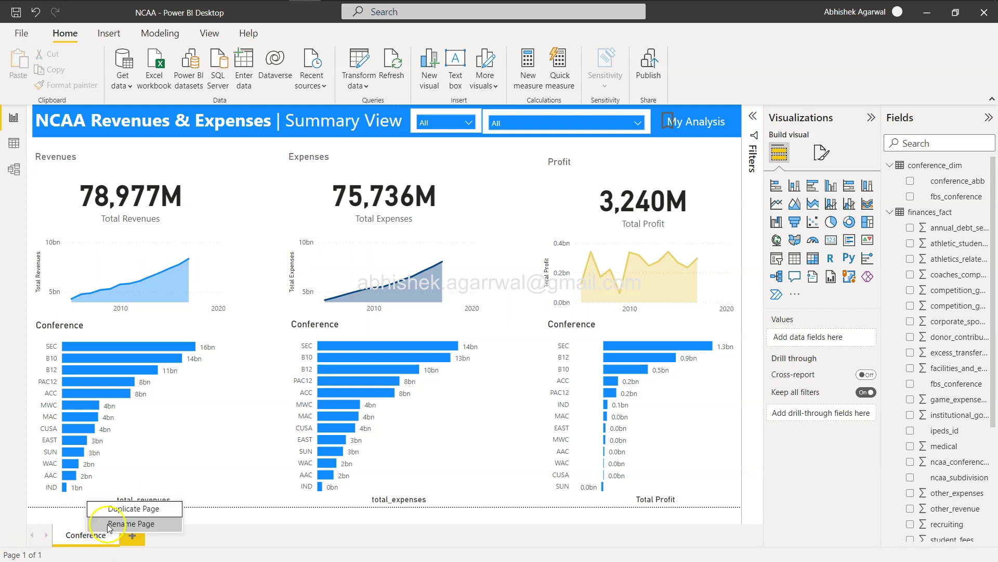
{"action": "left_click", "coordinate": [125, 513]}
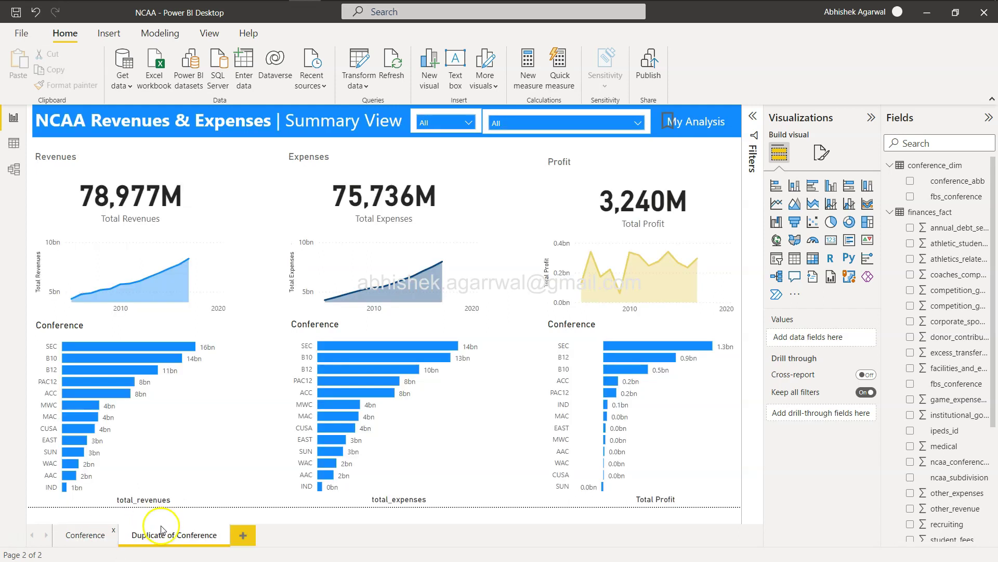
{"action": "double_click", "coordinate": [167, 536]}
{"action": "type", "text": "School"}
{"action": "key", "text": "Return"}
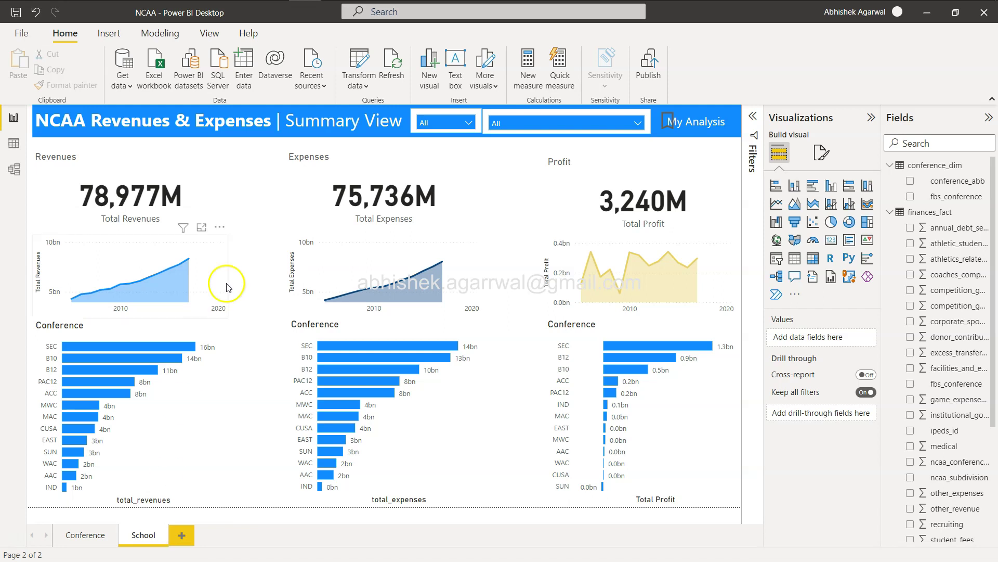
Delete the My Analysis button and the school slicer from the School page's header.
{"action": "left_click", "coordinate": [699, 132]}
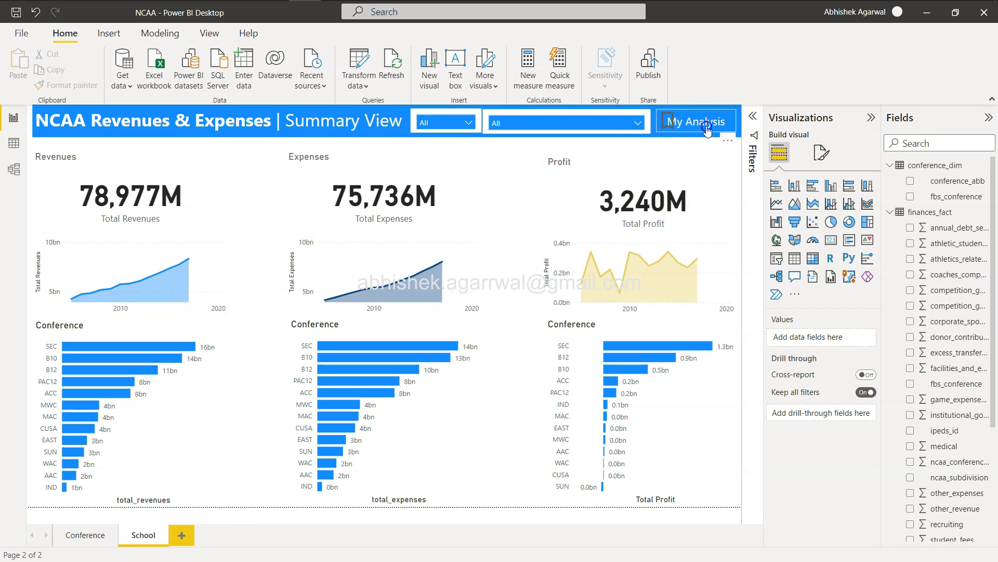
{"action": "left_click", "coordinate": [707, 130], "text": "ctrl"}
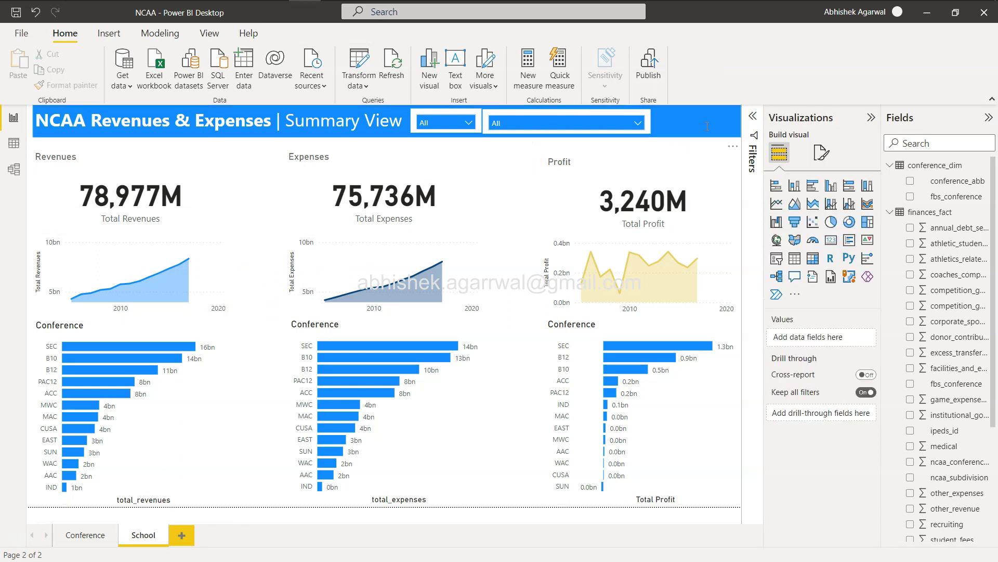
{"action": "left_click", "coordinate": [628, 117]}
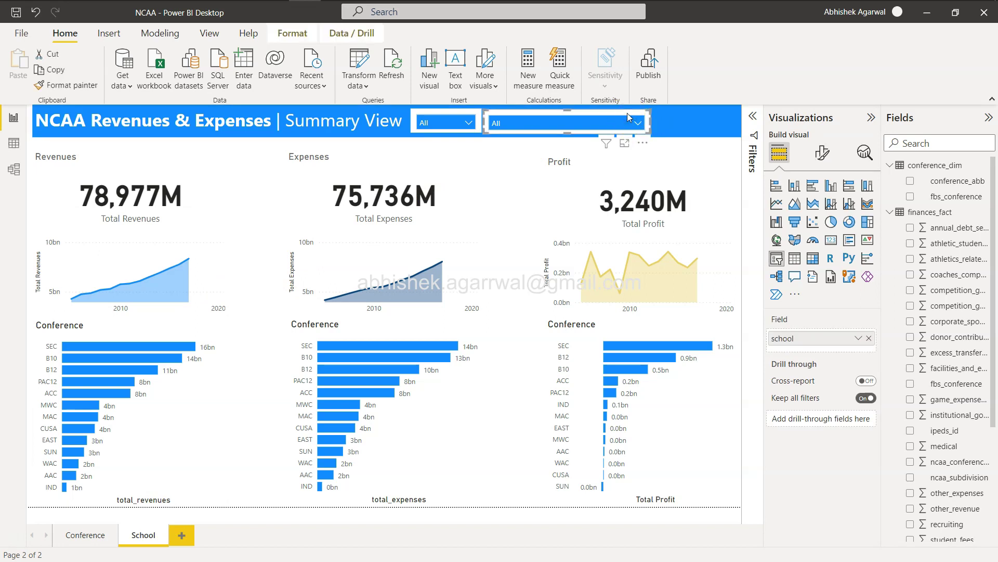
{"action": "key", "text": "Delete"}
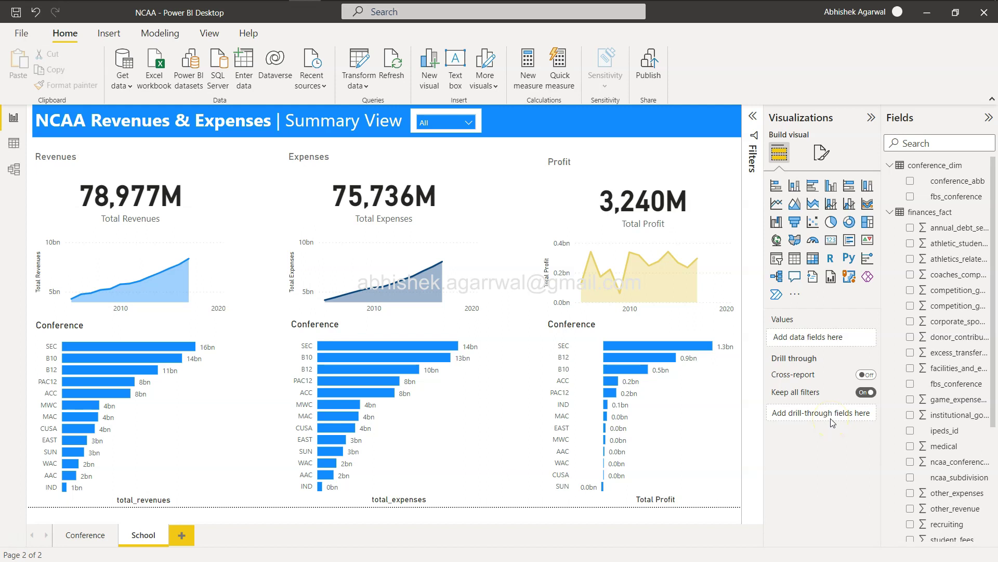
Add conference_abb from conference_dim as a drill-through field on the School page.
{"action": "left_click_drag", "start_coordinate": [954, 185], "coordinate": [831, 413]}
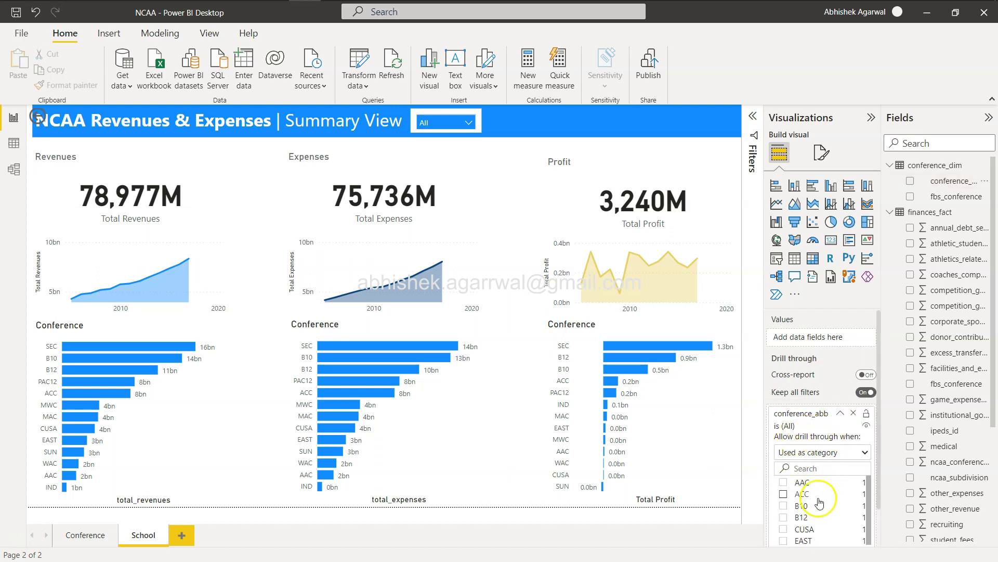
{"action": "left_click", "coordinate": [580, 522]}
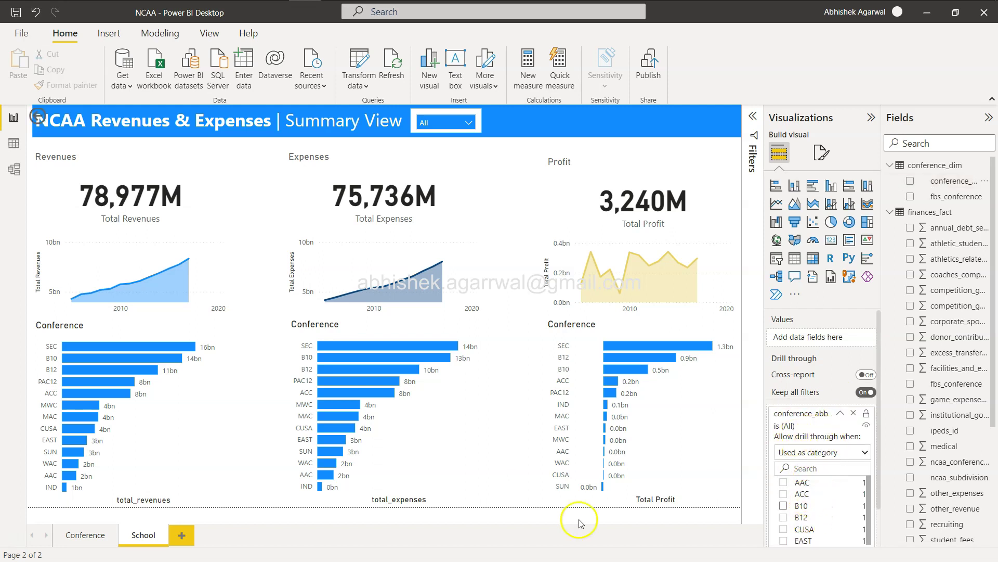
{"action": "left_click", "coordinate": [102, 535]}
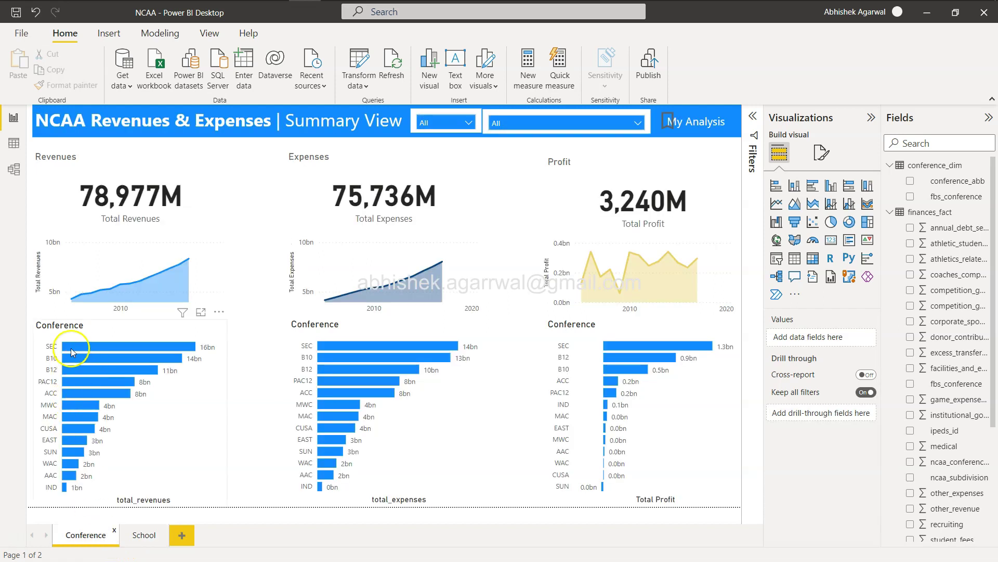
{"action": "left_click", "coordinate": [141, 536]}
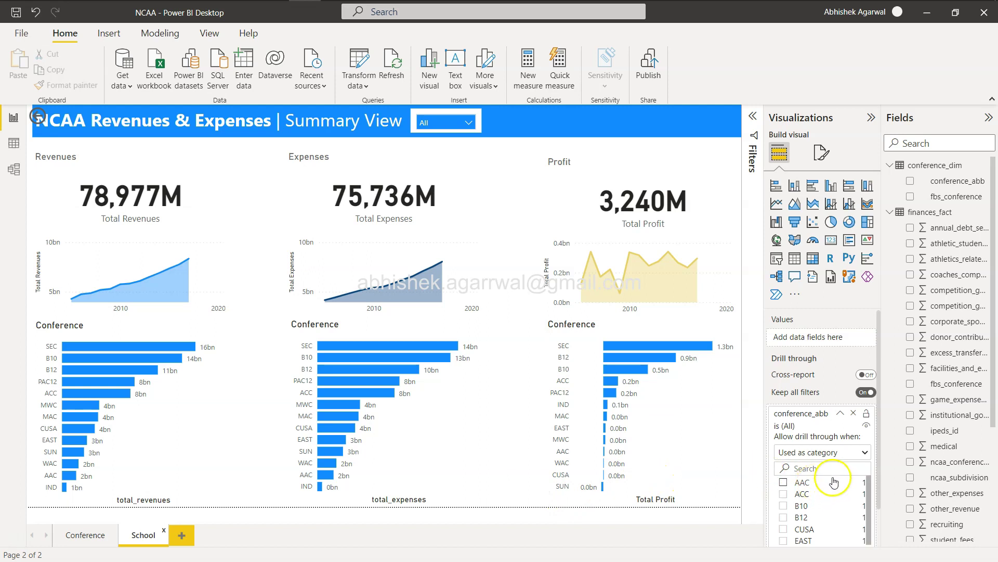
{"action": "left_click", "coordinate": [819, 495]}
{"action": "left_click", "coordinate": [847, 489]}
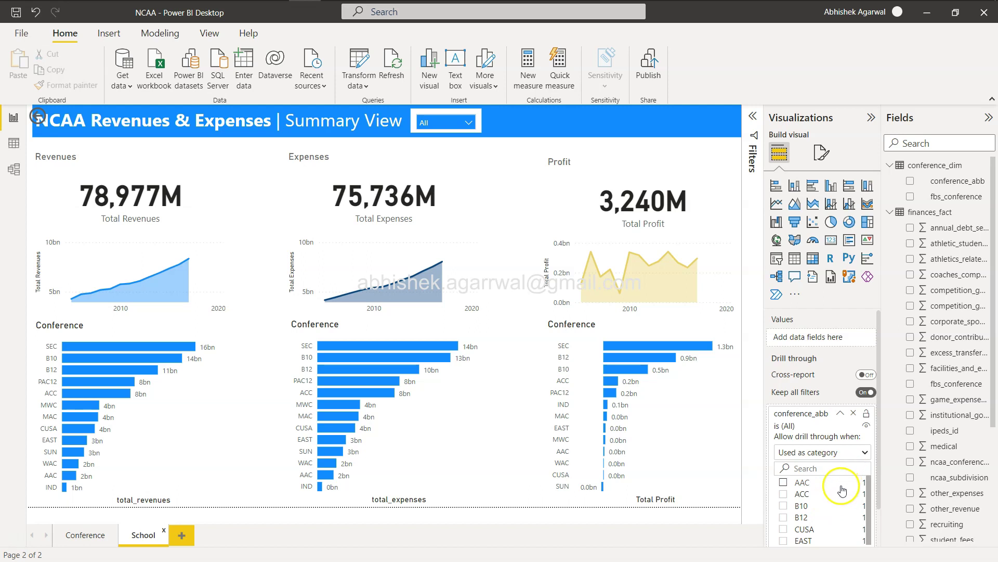
Test the drill through from the B10 bar of the Conference page's revenues chart to the School page and inspect the bar charts.
{"action": "left_click", "coordinate": [98, 534]}
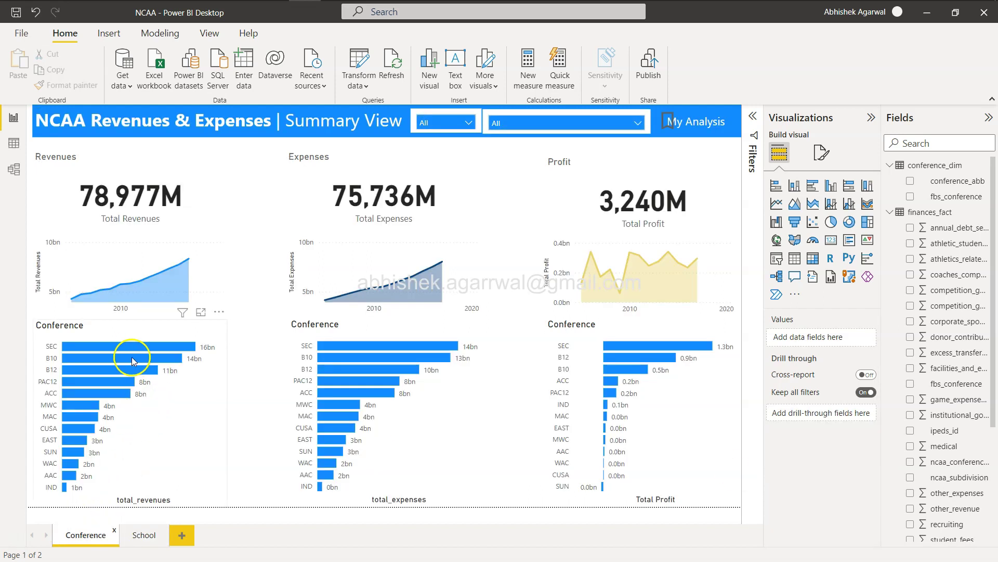
{"action": "right_click", "coordinate": [132, 357]}
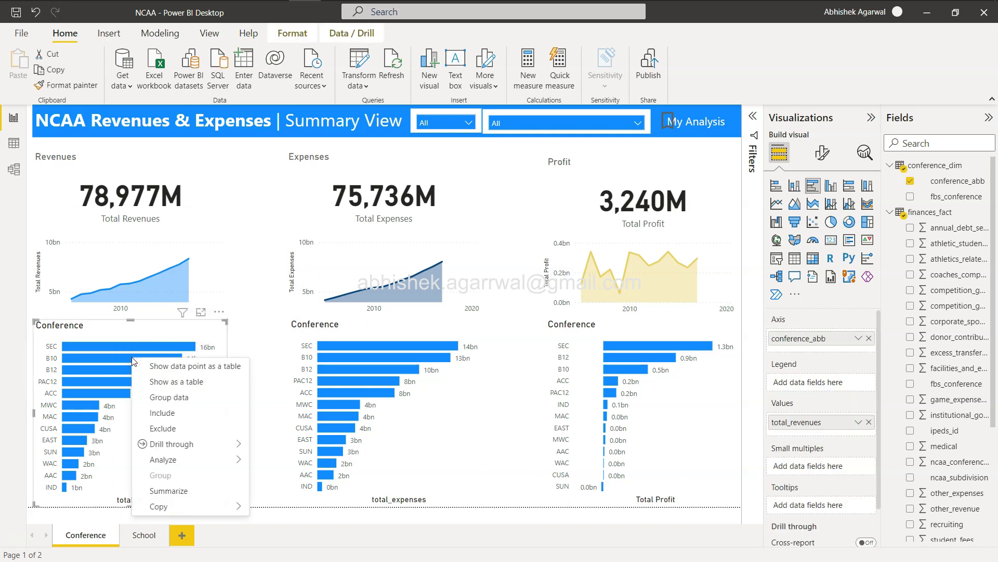
{"action": "mouse_move", "coordinate": [205, 446]}
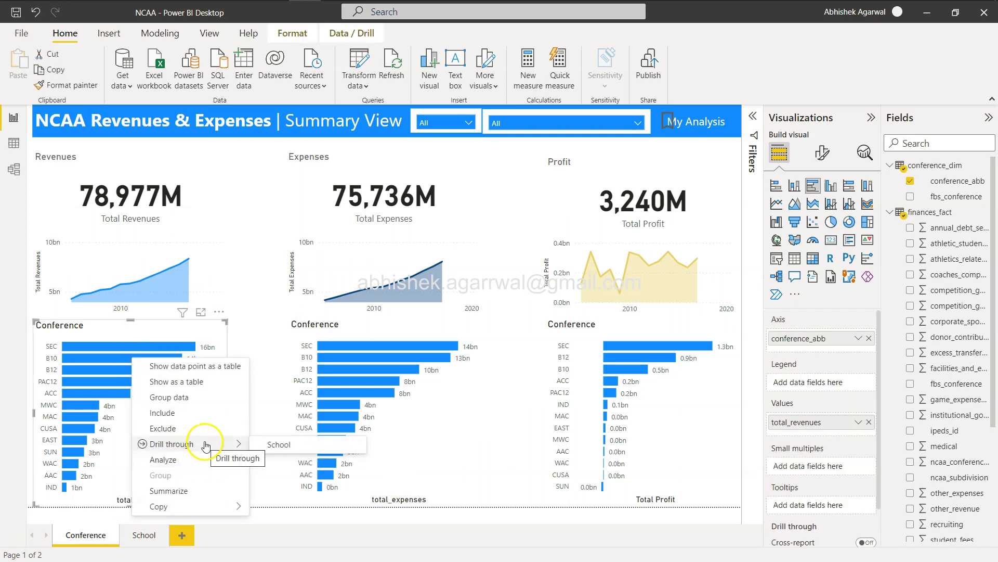
{"action": "left_click", "coordinate": [294, 445]}
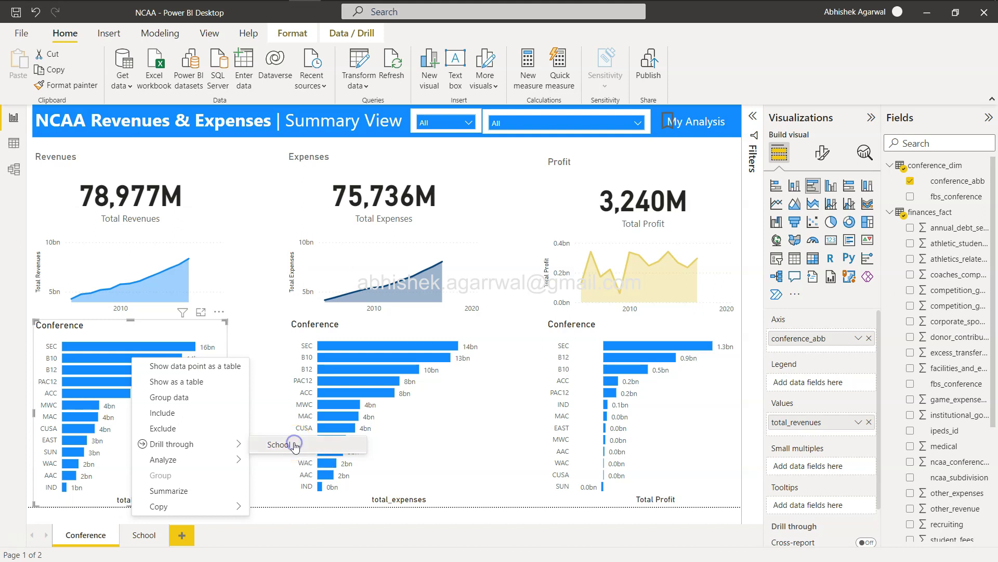
{"action": "left_click", "coordinate": [295, 445]}
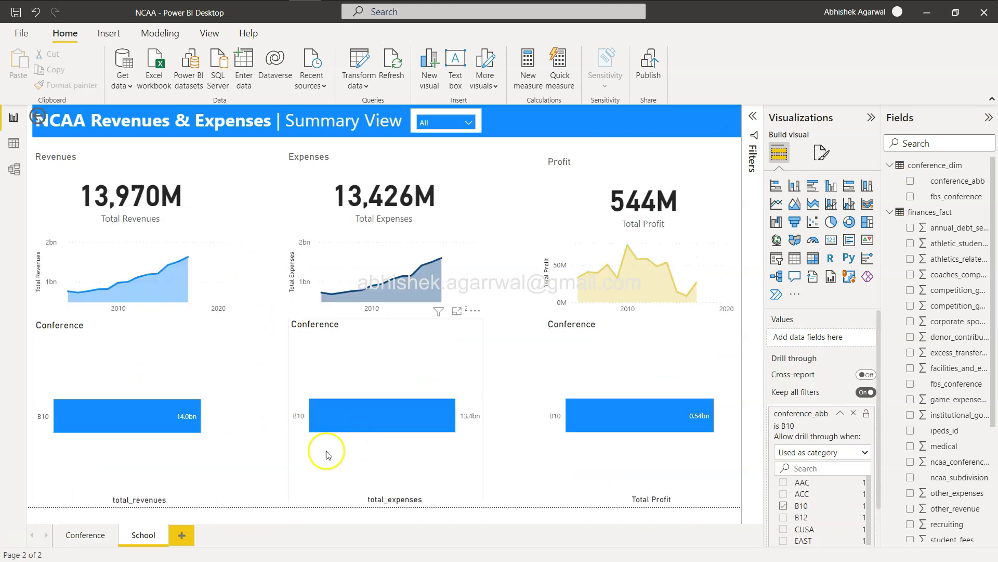
{"action": "left_click", "coordinate": [301, 424]}
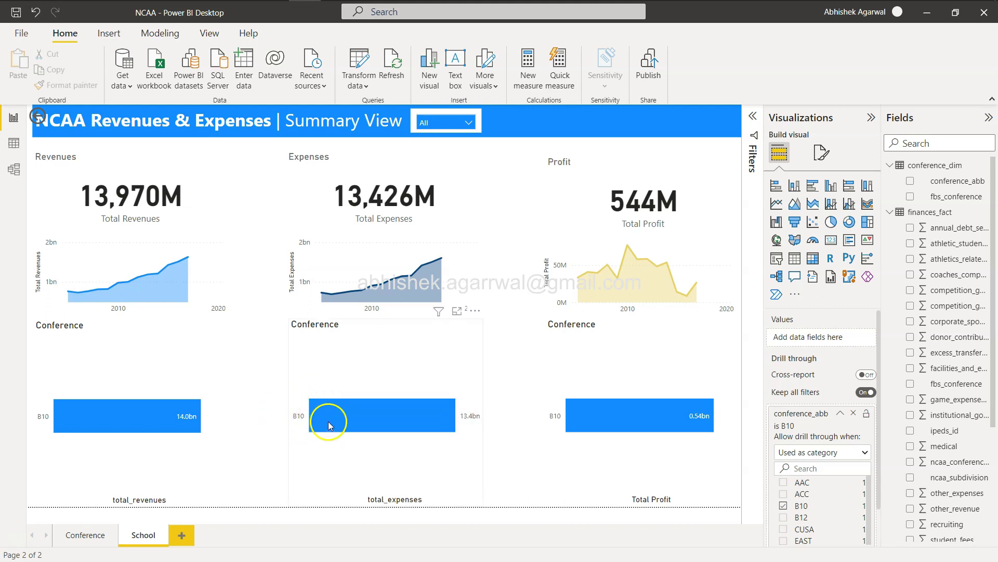
{"action": "mouse_move", "coordinate": [62, 421]}
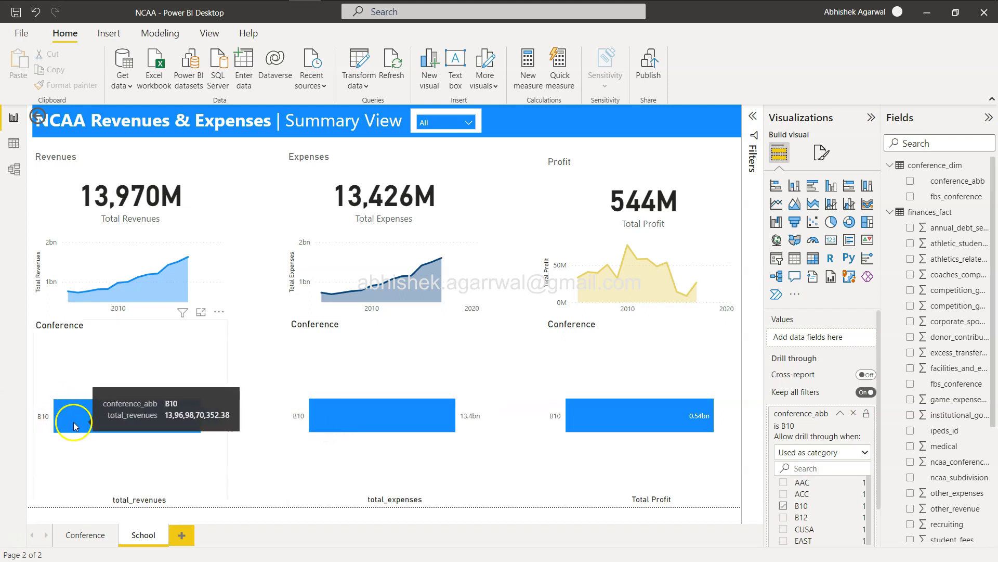
{"action": "left_click", "coordinate": [425, 424]}
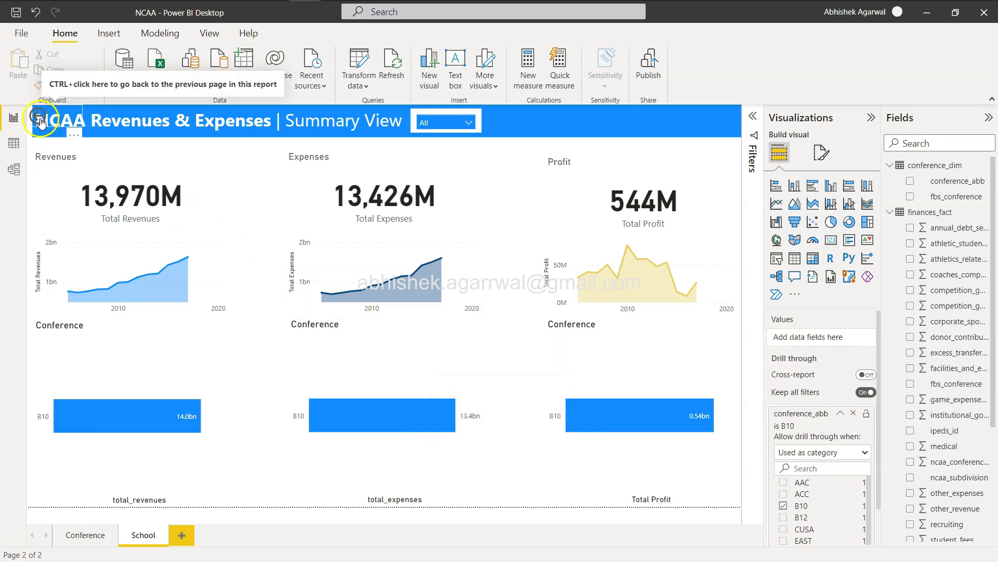
Move the School page's back button into the header beside the remaining slicer and test its return to the Conference page.
{"action": "left_click_drag", "start_coordinate": [45, 123], "coordinate": [531, 125]}
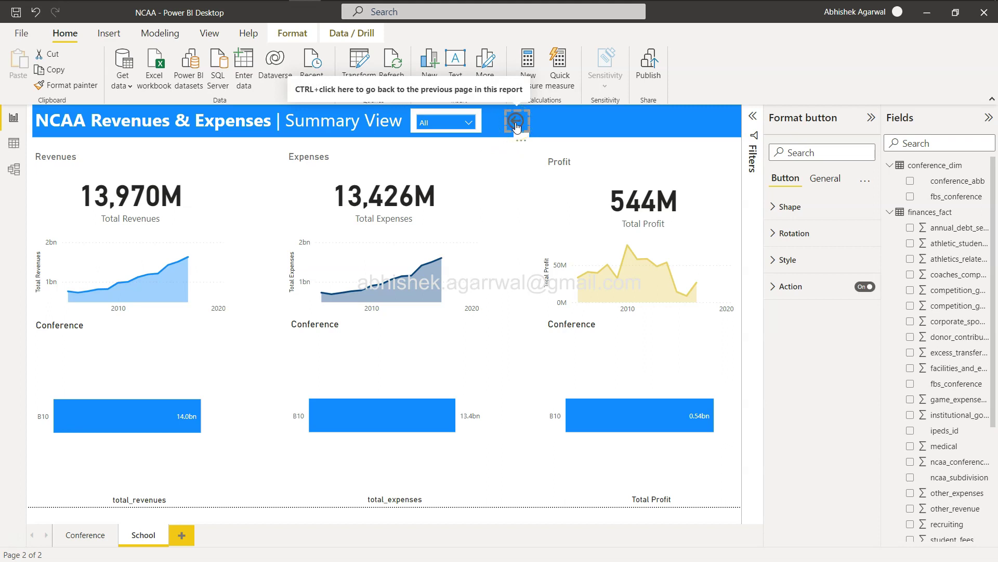
{"action": "left_click", "coordinate": [516, 125], "text": "ctrl"}
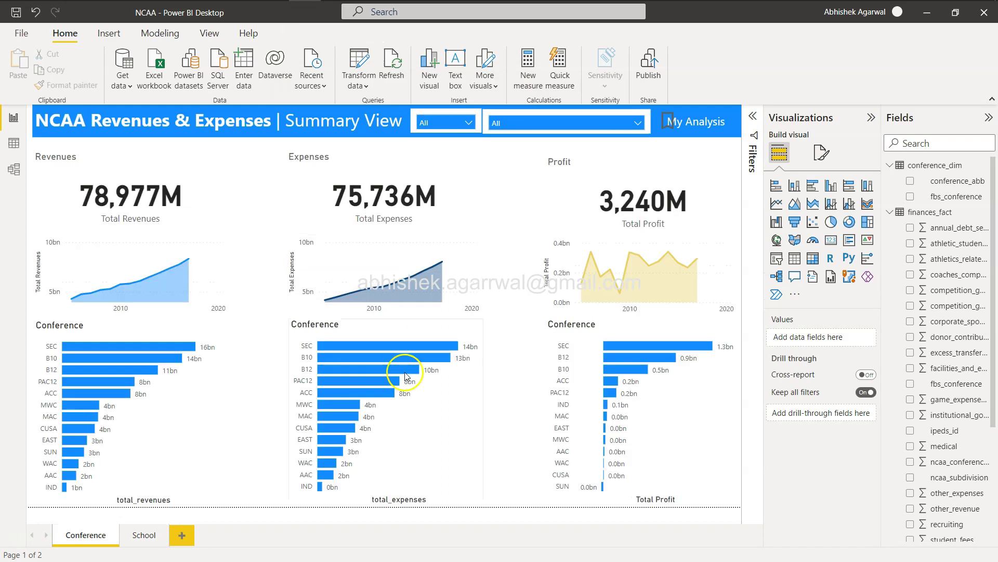
{"action": "left_click", "coordinate": [141, 535]}
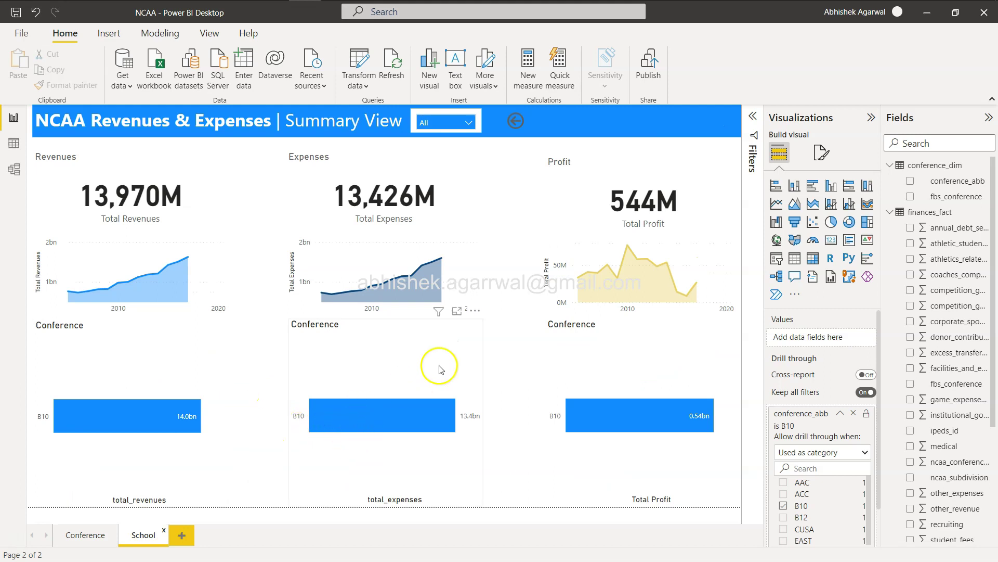
{"action": "left_click", "coordinate": [89, 537]}
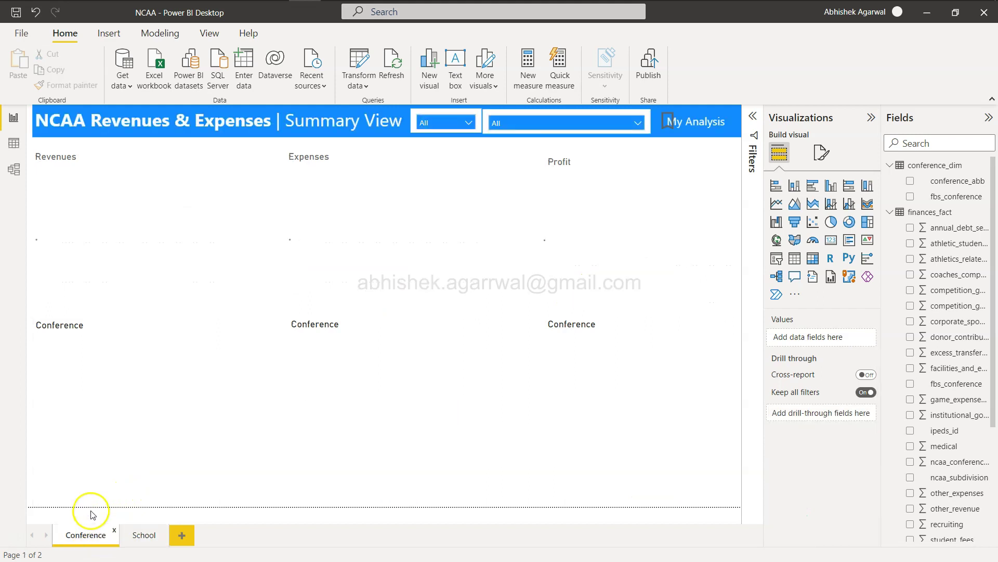
On the School page, replace conference_abb with school_abb on the axis of the total_revenues bar chart.
{"action": "left_click", "coordinate": [134, 537]}
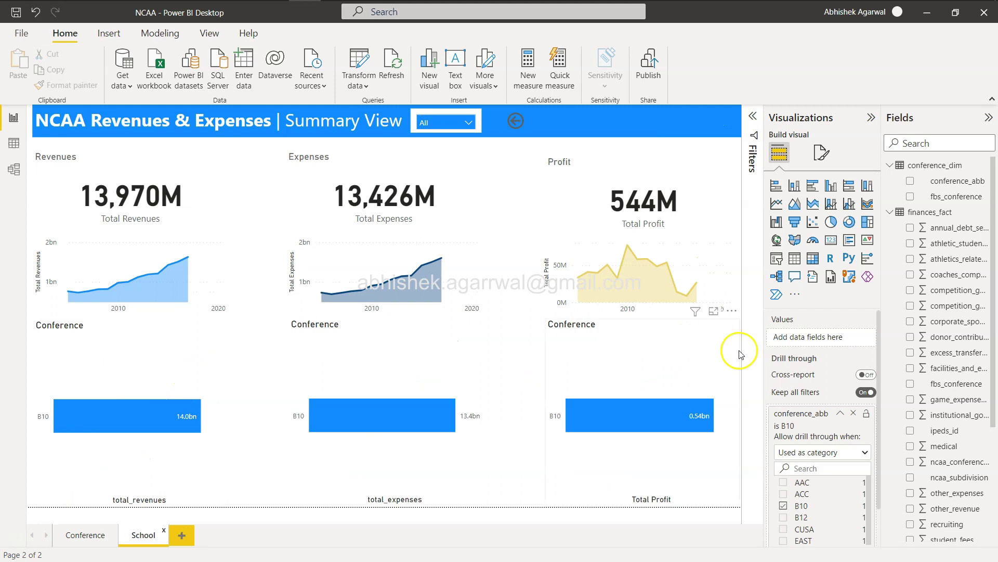
{"action": "left_click", "coordinate": [196, 358]}
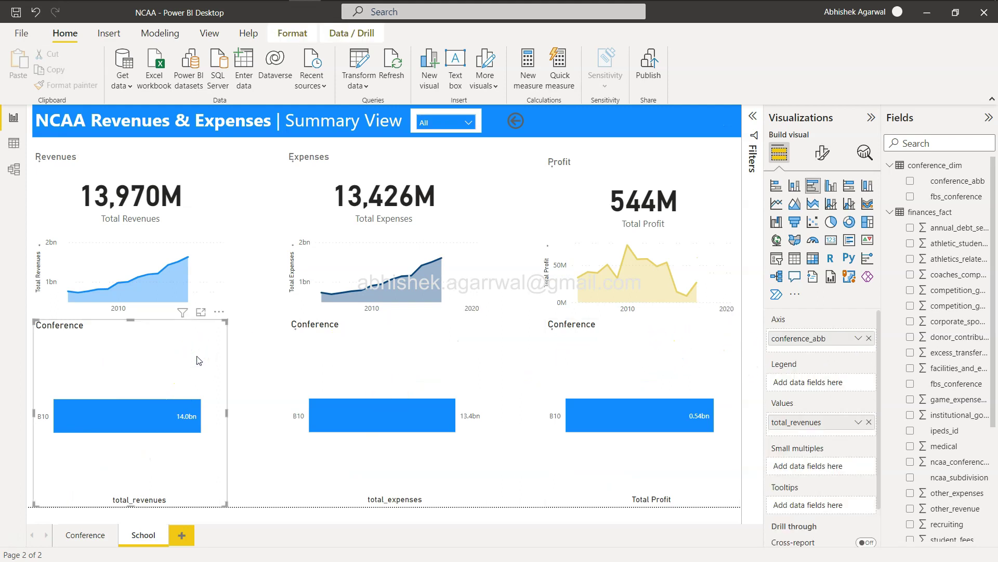
{"action": "left_click", "coordinate": [868, 340]}
{"action": "scroll", "coordinate": [967, 351], "scroll_direction": "down", "scroll_amount": 6}
{"action": "left_click", "coordinate": [891, 533]}
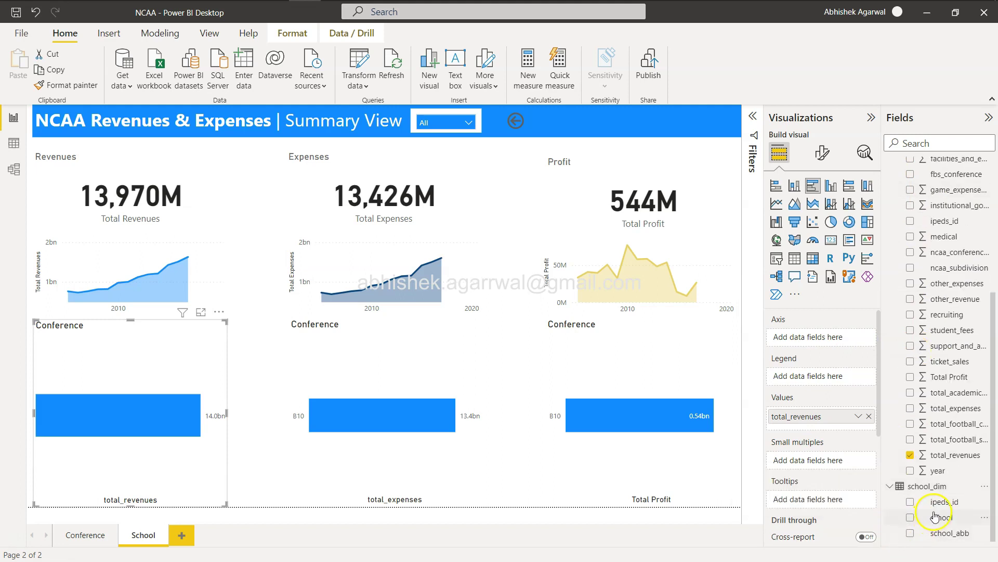
{"action": "left_click_drag", "start_coordinate": [933, 533], "coordinate": [806, 337]}
Replace conference_abb with school_abb on the axes of the total_expenses and Total Profit bar charts.
{"action": "left_click", "coordinate": [381, 368]}
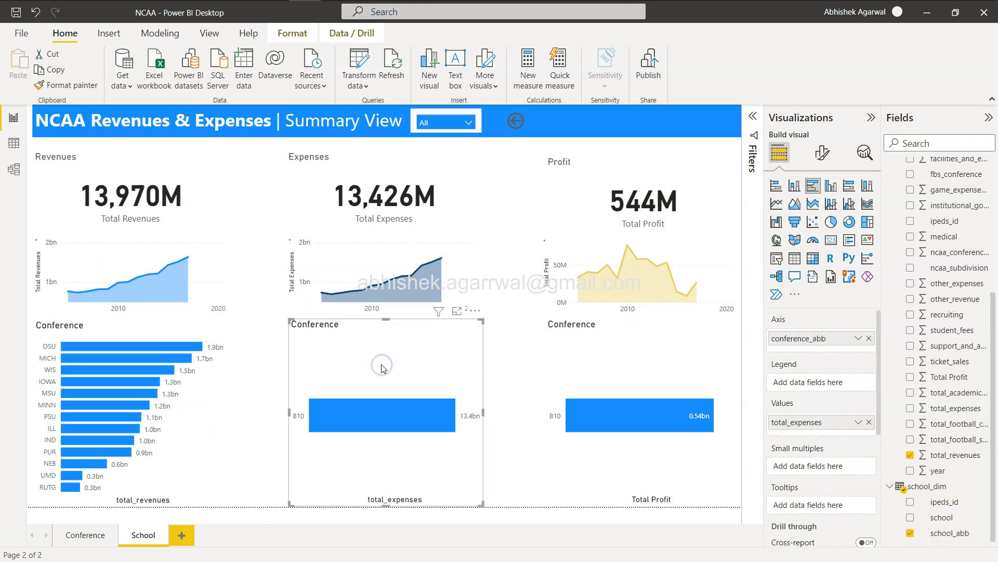
{"action": "left_click", "coordinate": [869, 338]}
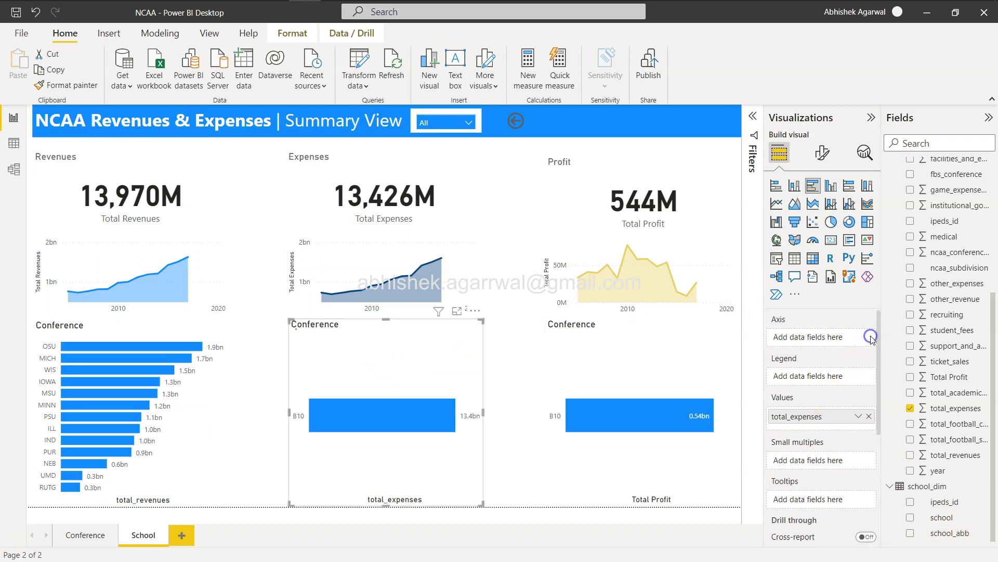
{"action": "left_click_drag", "start_coordinate": [956, 537], "coordinate": [813, 339]}
{"action": "left_click", "coordinate": [650, 346]}
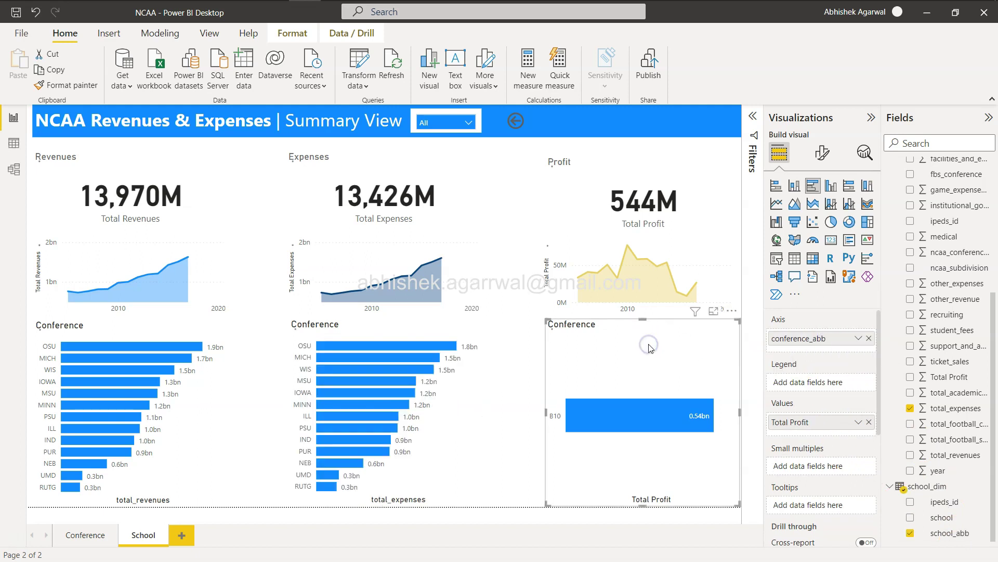
{"action": "left_click", "coordinate": [869, 338]}
{"action": "left_click_drag", "start_coordinate": [950, 533], "coordinate": [806, 337]}
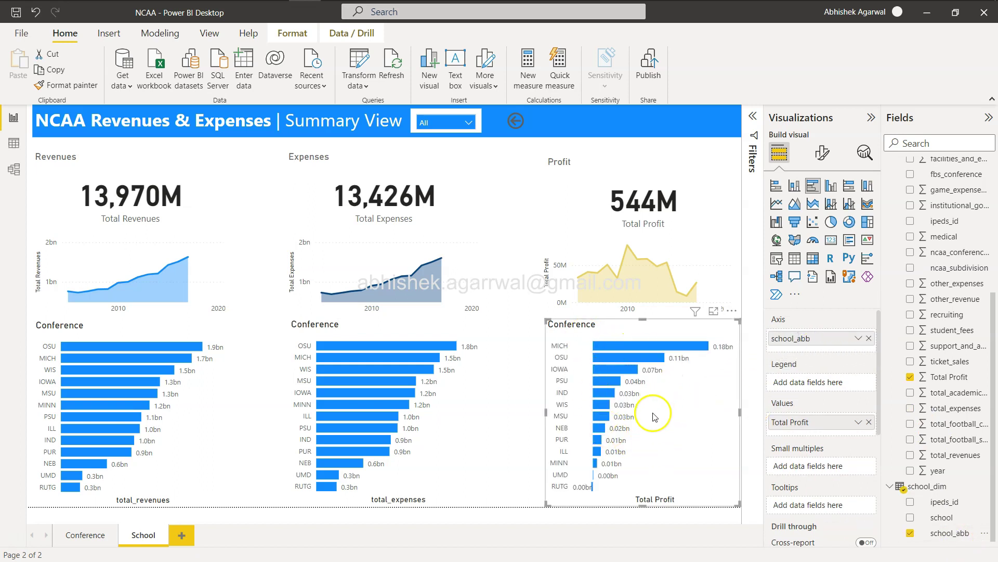
Return to the Conference page through the back button and drill through from the SEC revenues bar to the School page.
{"action": "left_click", "coordinate": [517, 122], "text": "ctrl"}
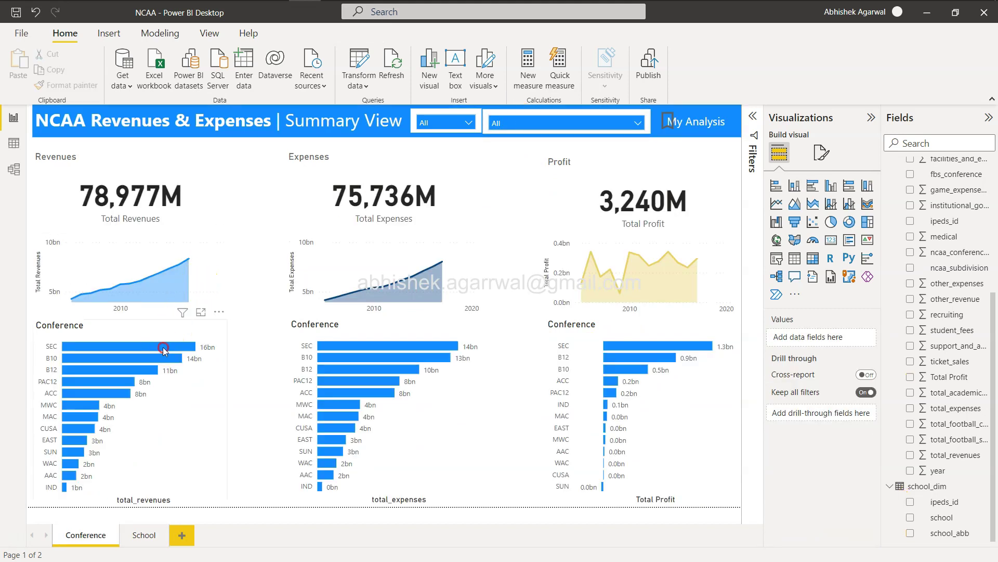
{"action": "right_click", "coordinate": [164, 352]}
{"action": "mouse_move", "coordinate": [244, 434]}
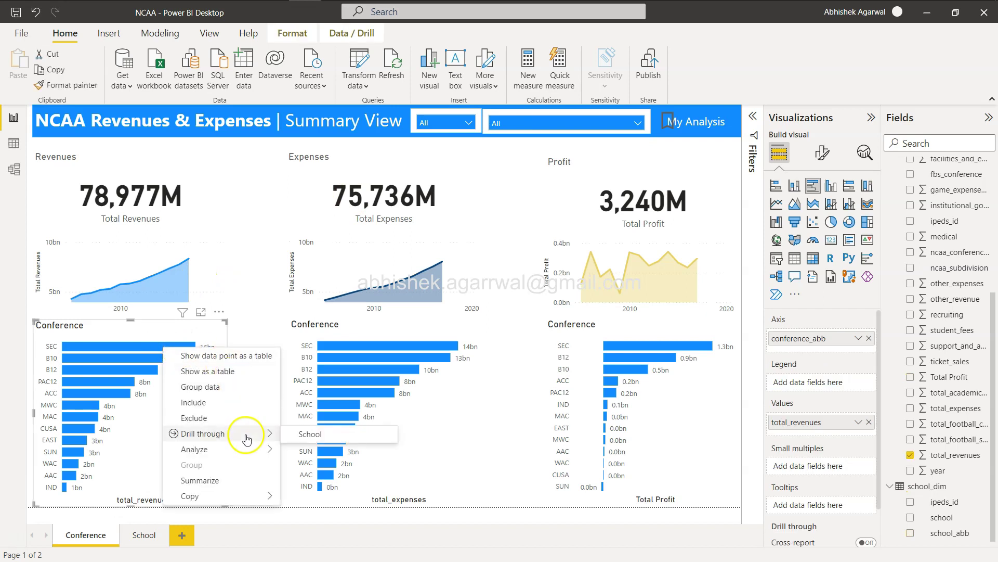
{"action": "left_click", "coordinate": [324, 441]}
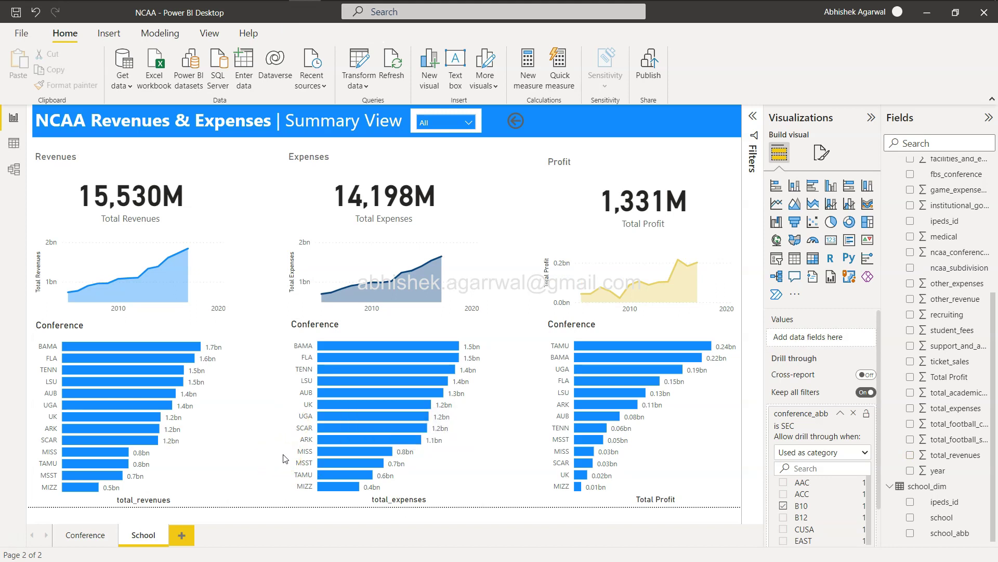
Change the title text of the School page's total_revenues bar chart to School.
{"action": "left_click", "coordinate": [76, 328]}
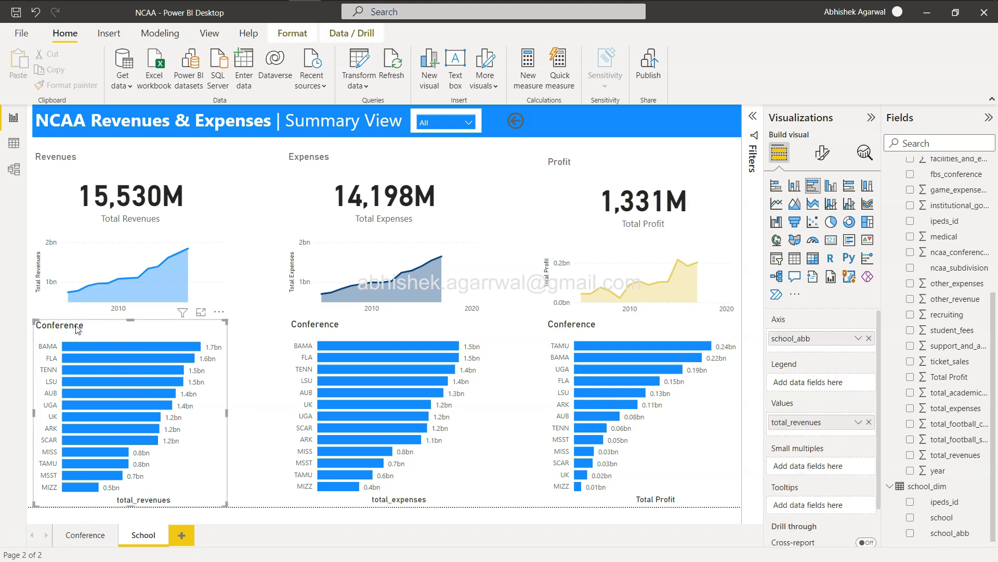
{"action": "left_click", "coordinate": [822, 152]}
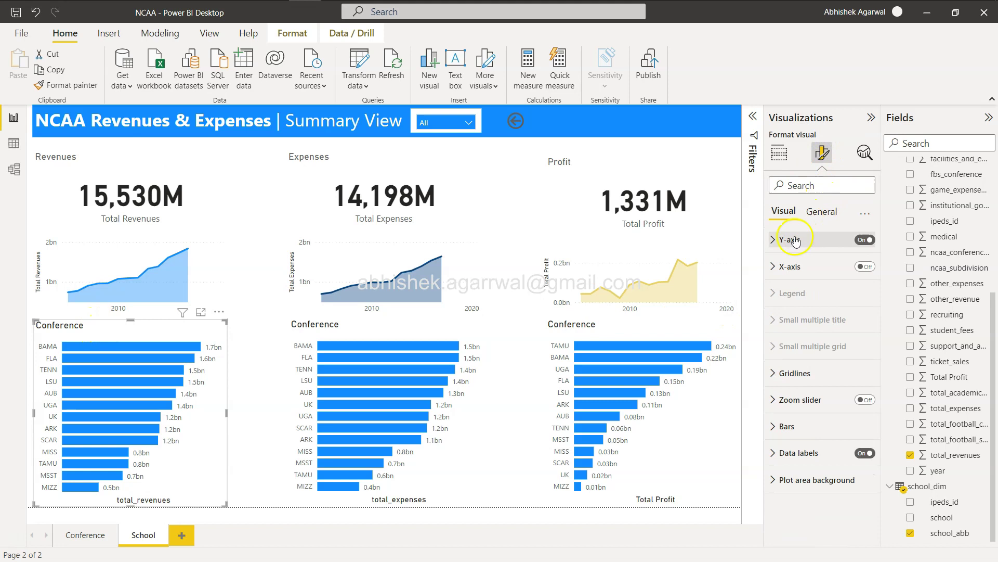
{"action": "left_click", "coordinate": [821, 210]}
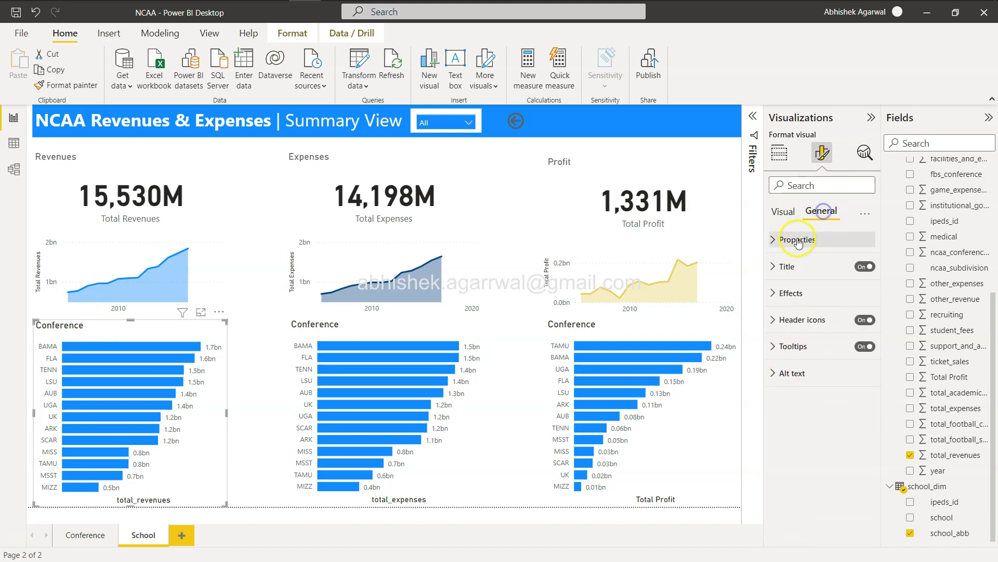
{"action": "left_click", "coordinate": [787, 266]}
{"action": "double_click", "coordinate": [829, 305]}
{"action": "type", "text": "School"}
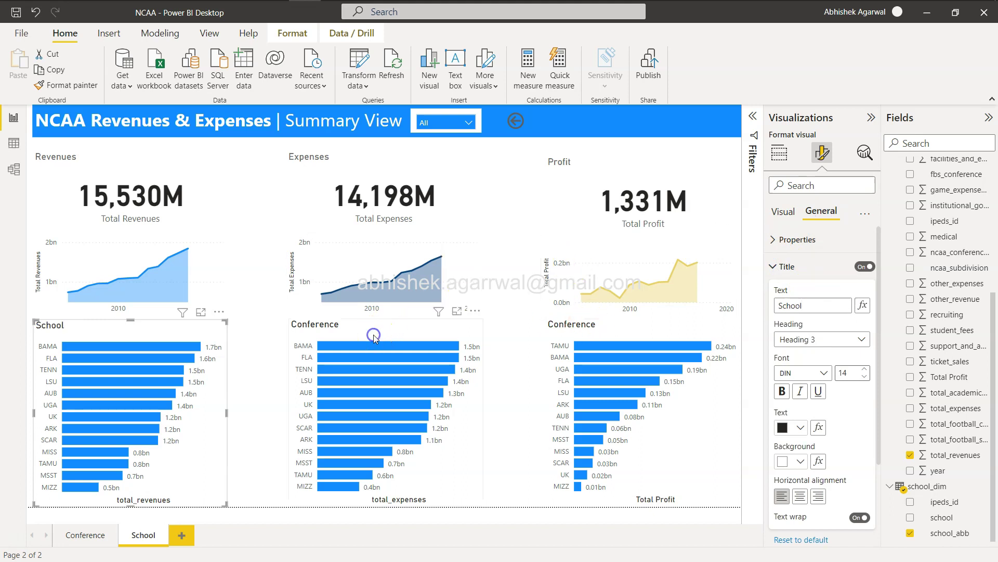
Change the title text of the total_expenses and Total Profit bar charts on the School page to School.
{"action": "left_click", "coordinate": [373, 334]}
{"action": "double_click", "coordinate": [825, 306]}
{"action": "type", "text": "School"}
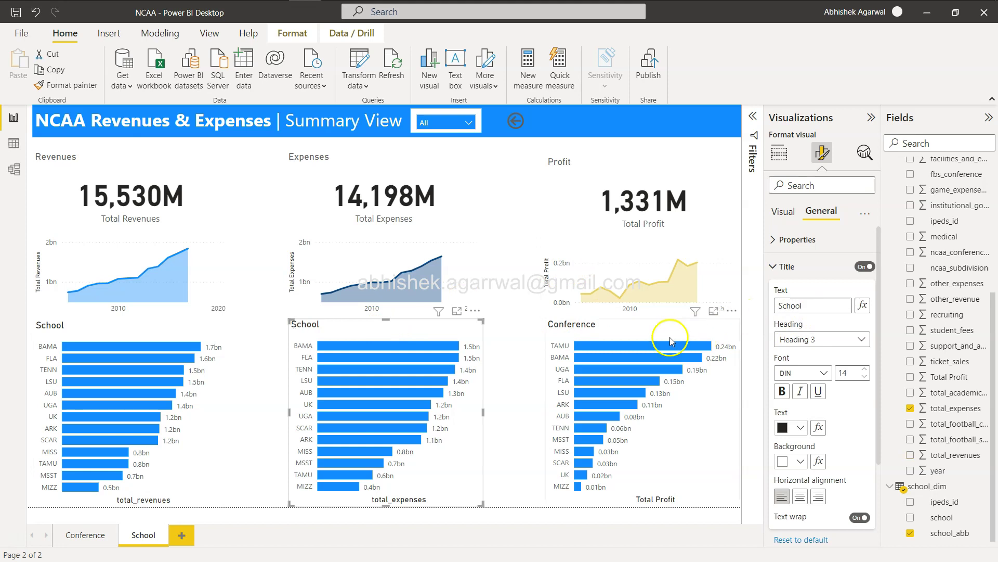
{"action": "left_click", "coordinate": [669, 337]}
{"action": "double_click", "coordinate": [826, 306]}
{"action": "type", "text": "sch"}
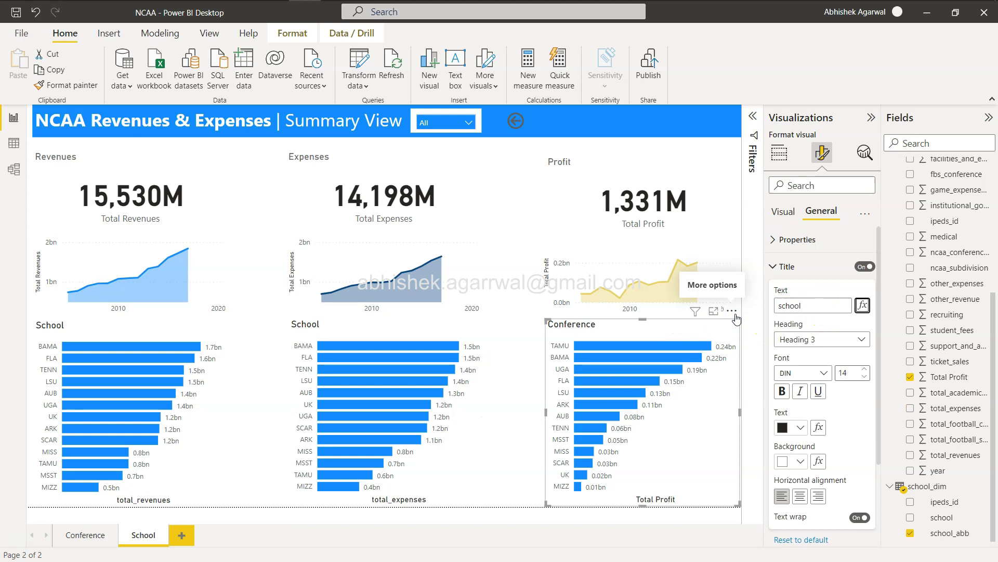
{"action": "left_click", "coordinate": [780, 303]}
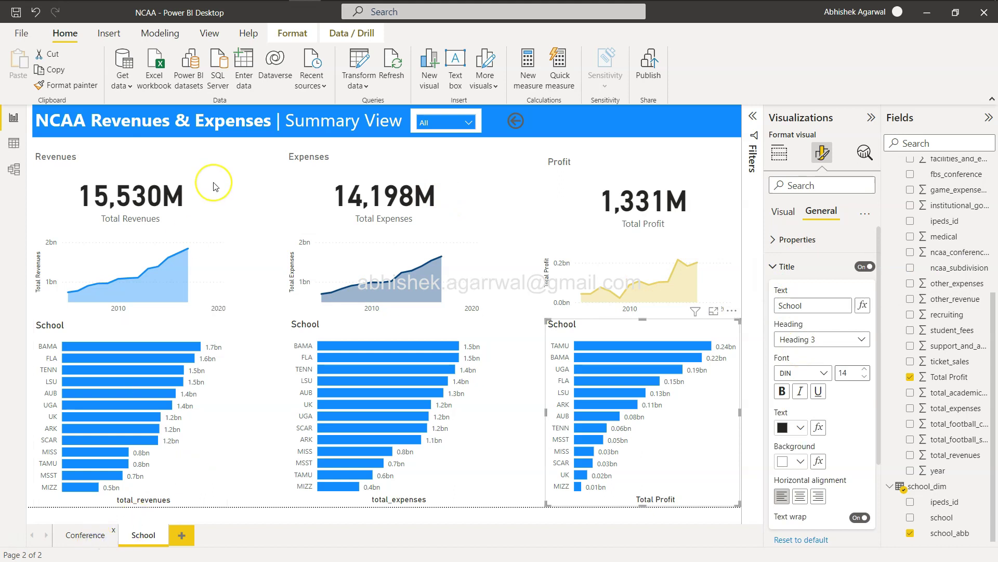
Switch to the Workout Wednesday page in the browser and read the drill-through and conference card requirements.
{"action": "key", "text": "alt+Tab"}
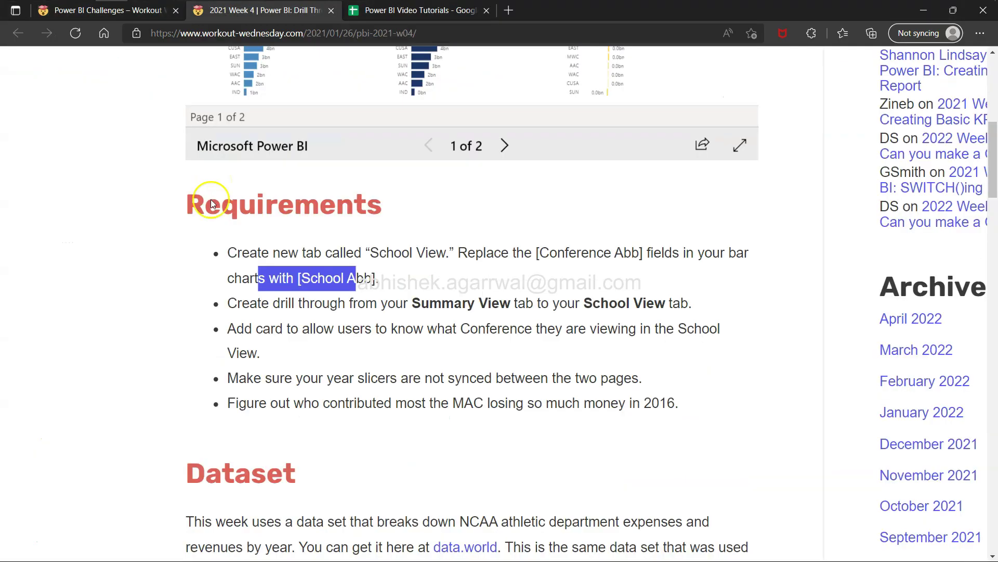
{"action": "left_click_drag", "start_coordinate": [299, 303], "coordinate": [662, 307]}
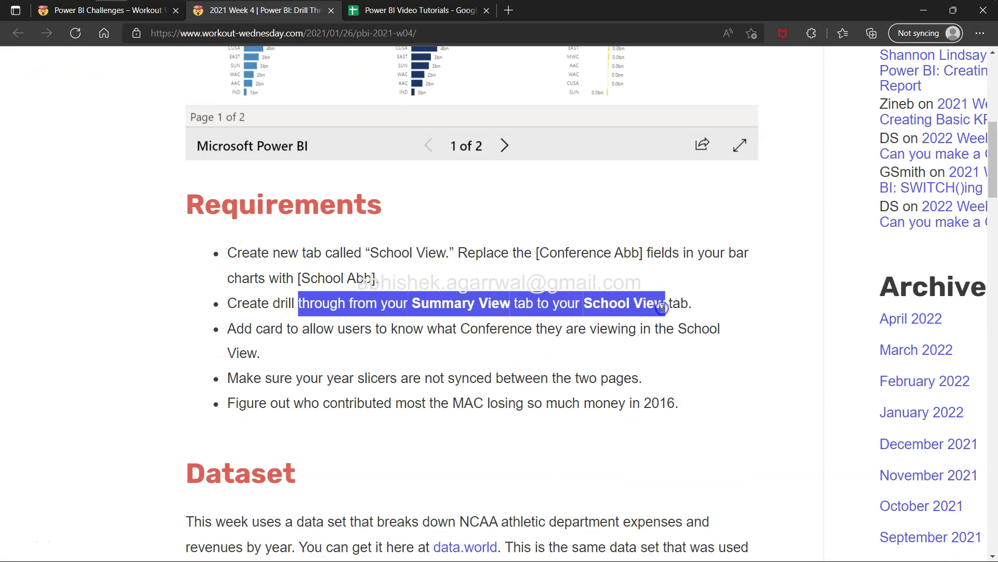
{"action": "left_click", "coordinate": [662, 307]}
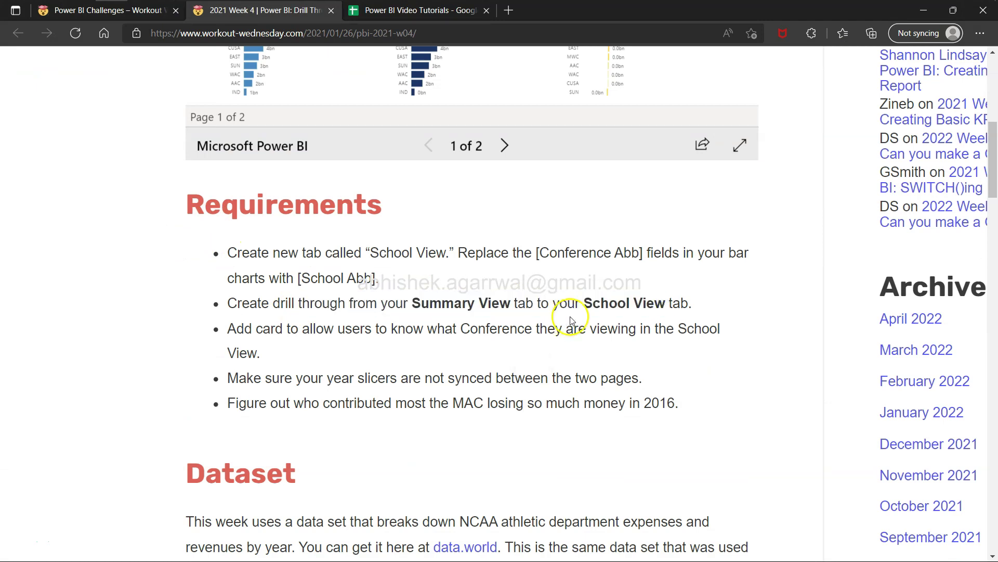
{"action": "left_click_drag", "start_coordinate": [590, 302], "coordinate": [660, 307]}
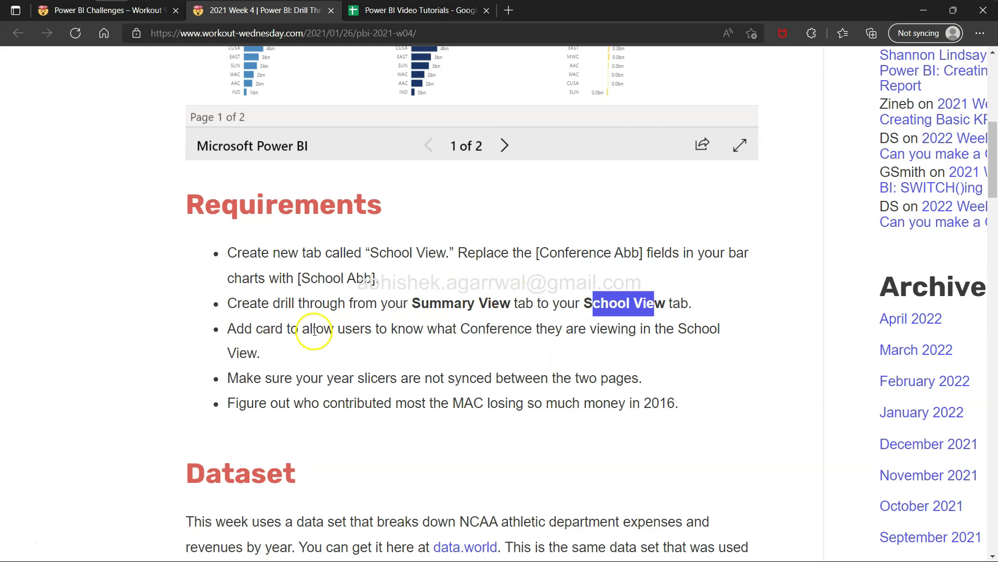
{"action": "left_click_drag", "start_coordinate": [233, 327], "coordinate": [270, 353]}
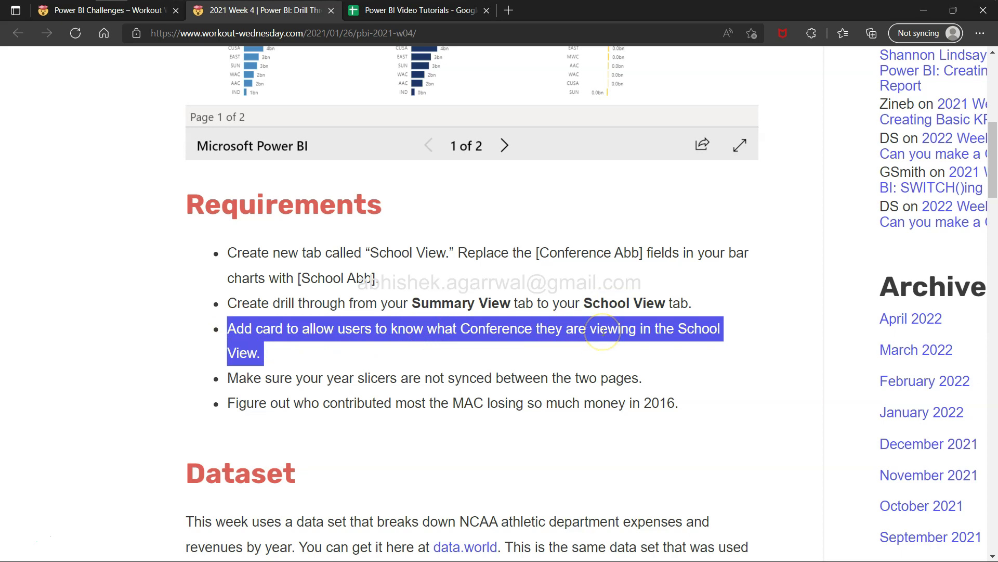
Switch back to Power BI Desktop and drill through from the ACC revenues bar on the Conference page to the School page.
{"action": "key", "text": "alt+Tab"}
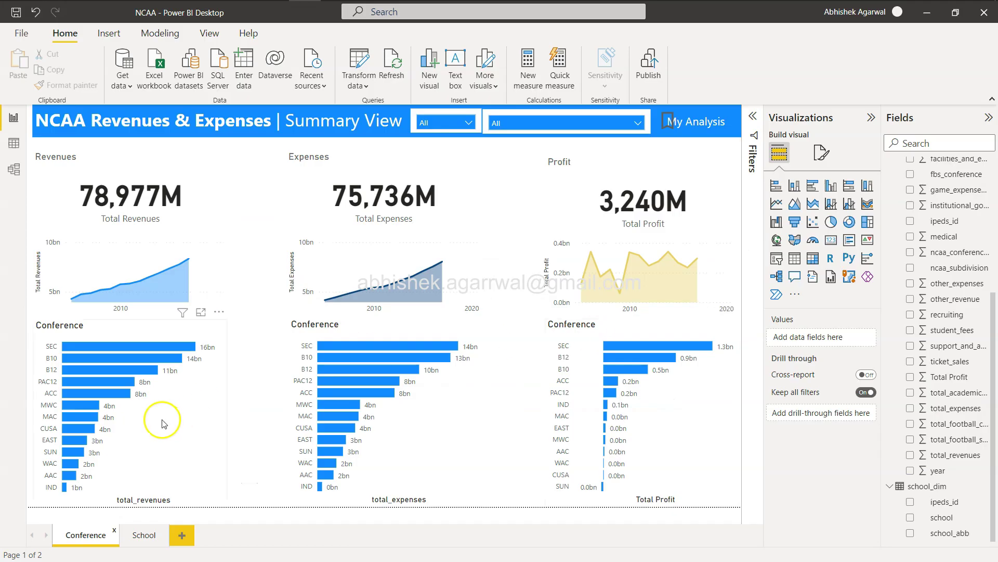
{"action": "right_click", "coordinate": [85, 394]}
{"action": "mouse_move", "coordinate": [188, 478]}
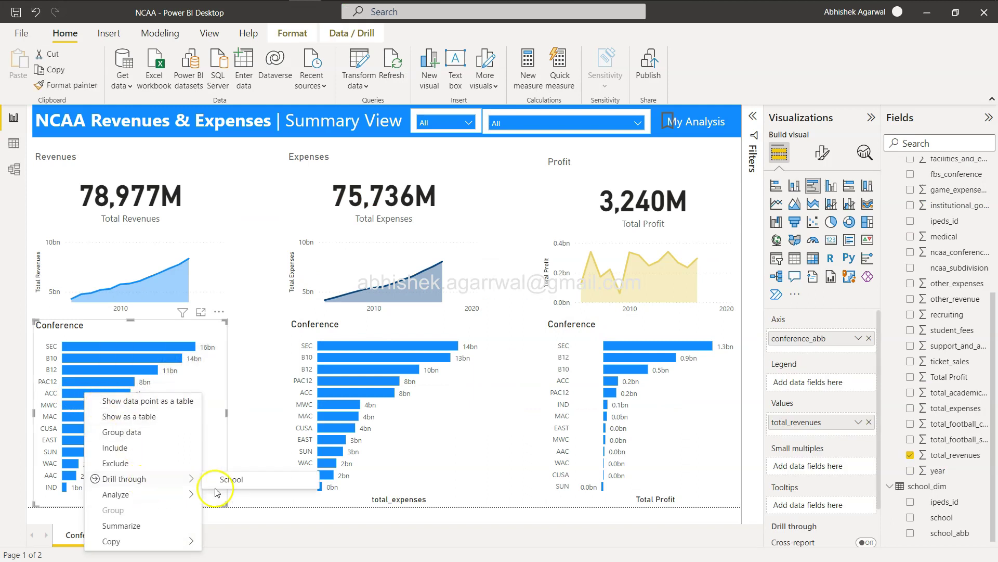
{"action": "left_click", "coordinate": [234, 480]}
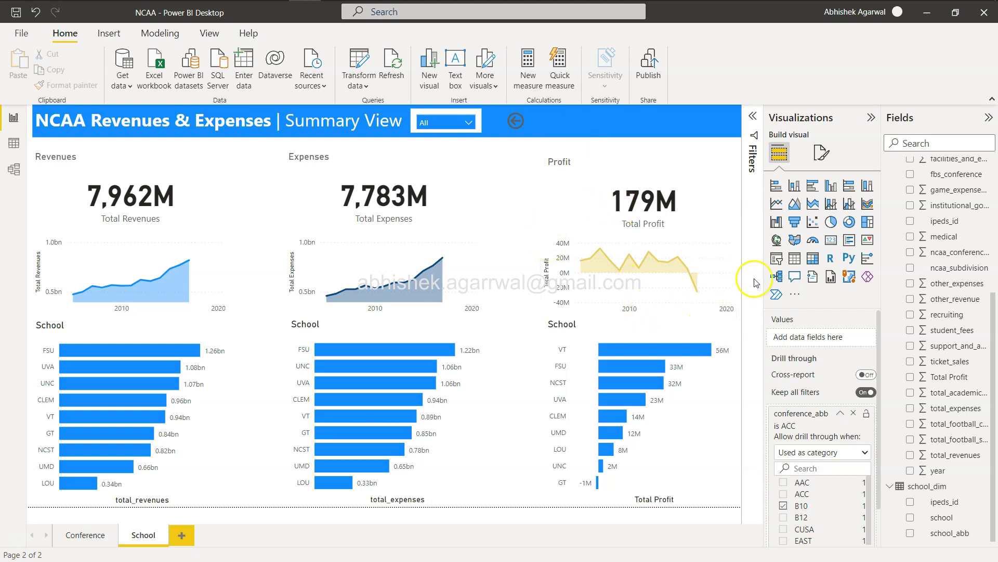
Add a card showing fbs_conference from conference_dim to the School page, and make it wider and shorter.
{"action": "left_click", "coordinate": [831, 240]}
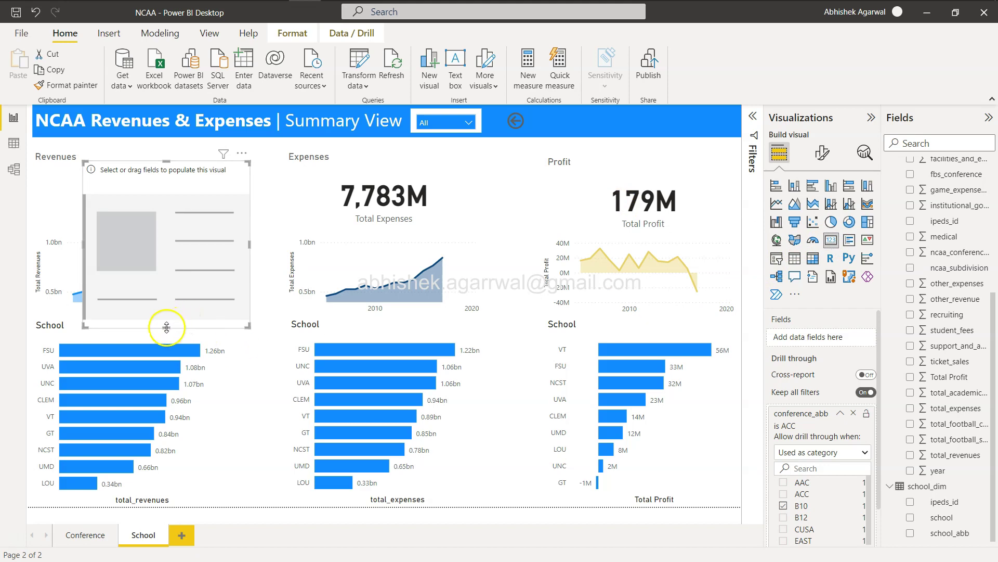
{"action": "scroll", "coordinate": [929, 258], "scroll_direction": "up", "scroll_amount": 3}
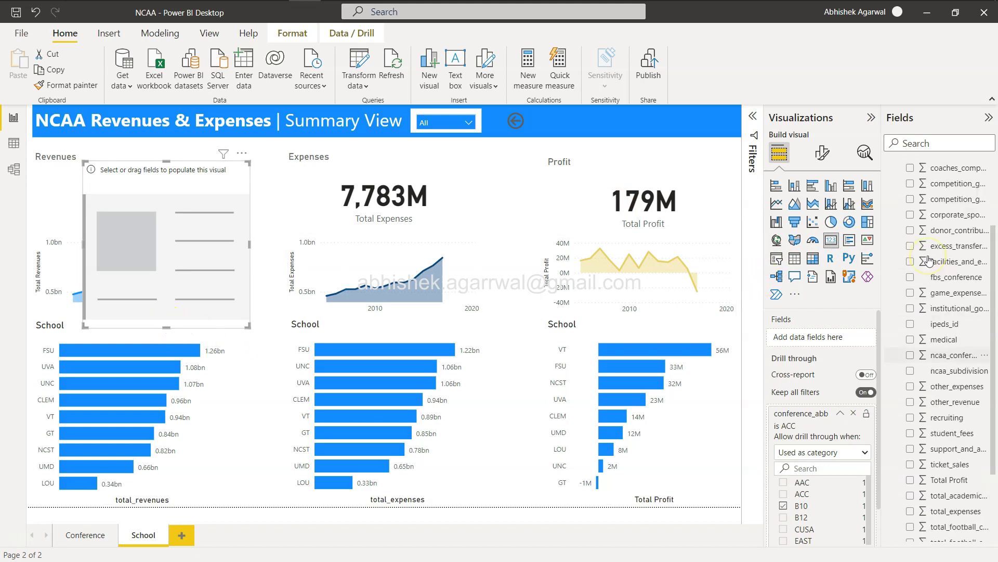
{"action": "scroll", "coordinate": [929, 258], "scroll_direction": "up", "scroll_amount": 2}
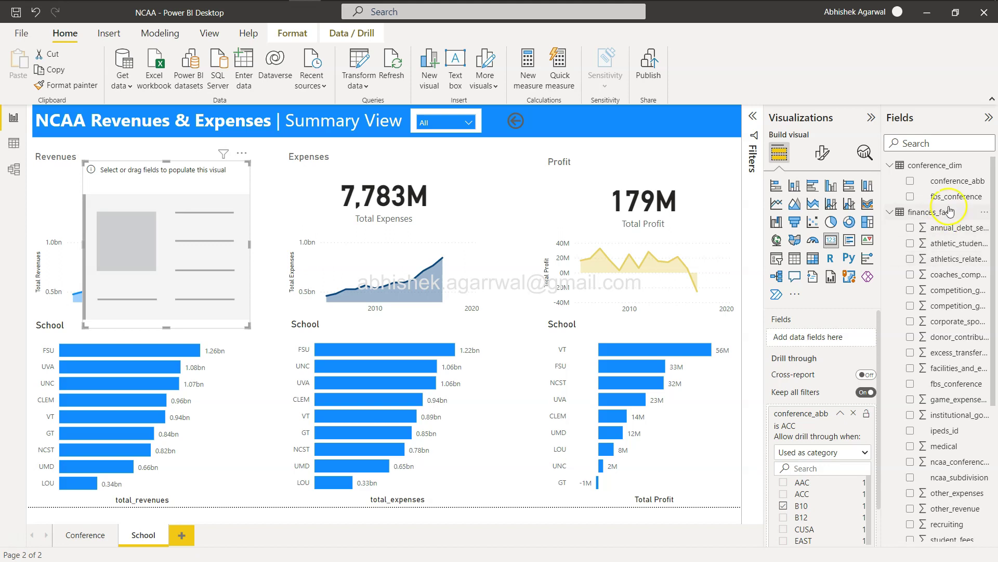
{"action": "left_click_drag", "start_coordinate": [954, 199], "coordinate": [831, 345]}
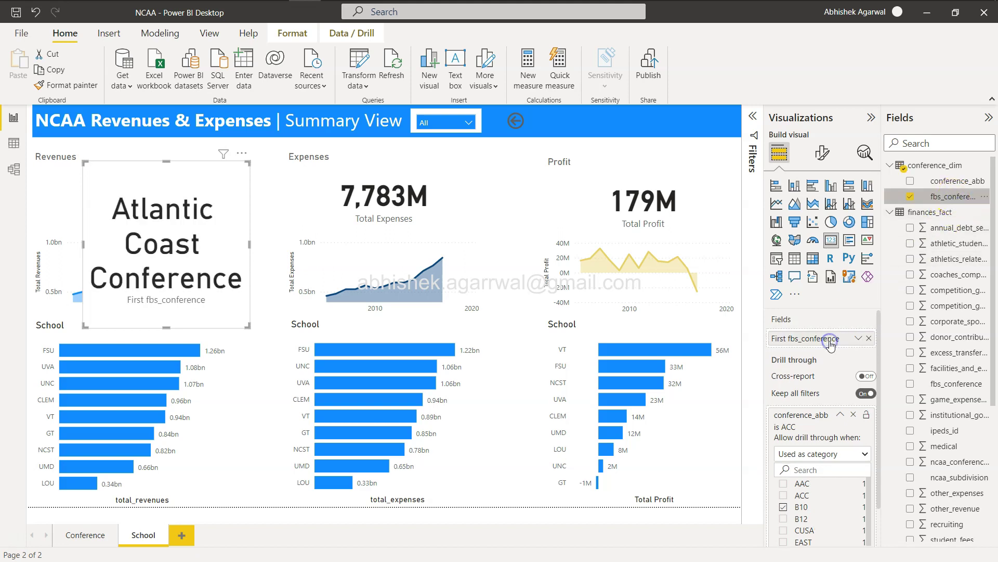
{"action": "left_click_drag", "start_coordinate": [249, 244], "coordinate": [396, 244]}
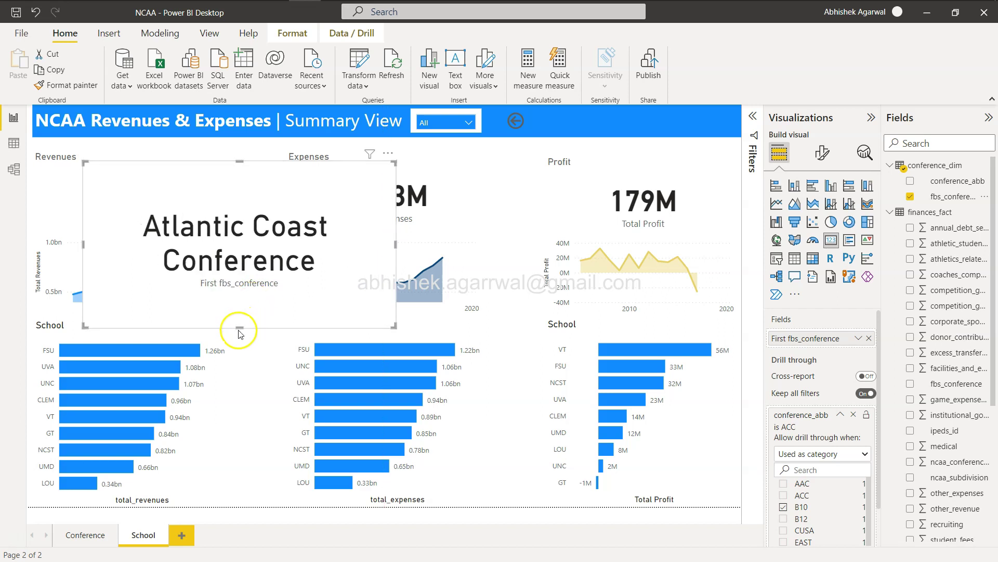
{"action": "left_click", "coordinate": [239, 333]}
{"action": "left_click", "coordinate": [239, 312]}
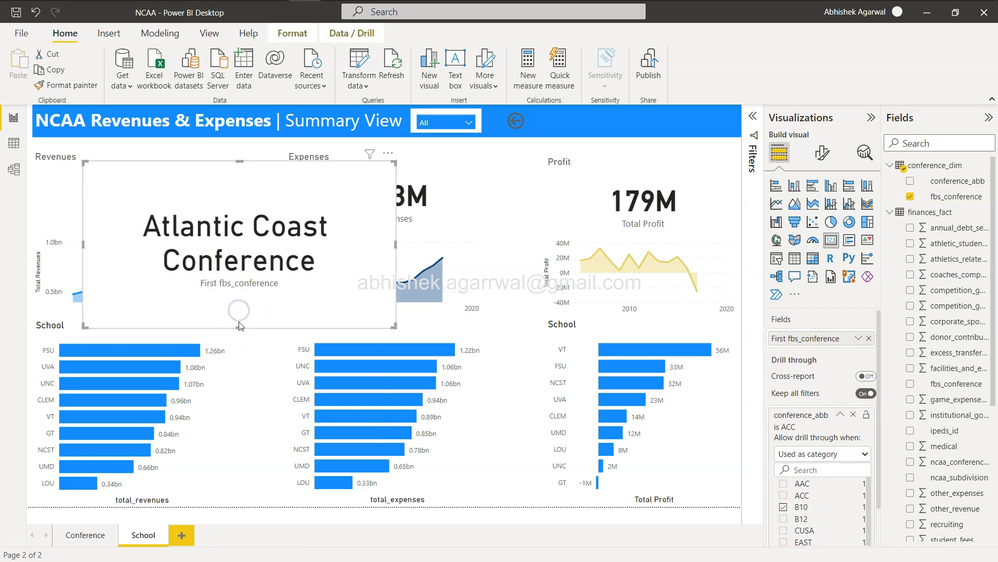
{"action": "left_click_drag", "start_coordinate": [239, 327], "coordinate": [253, 262]}
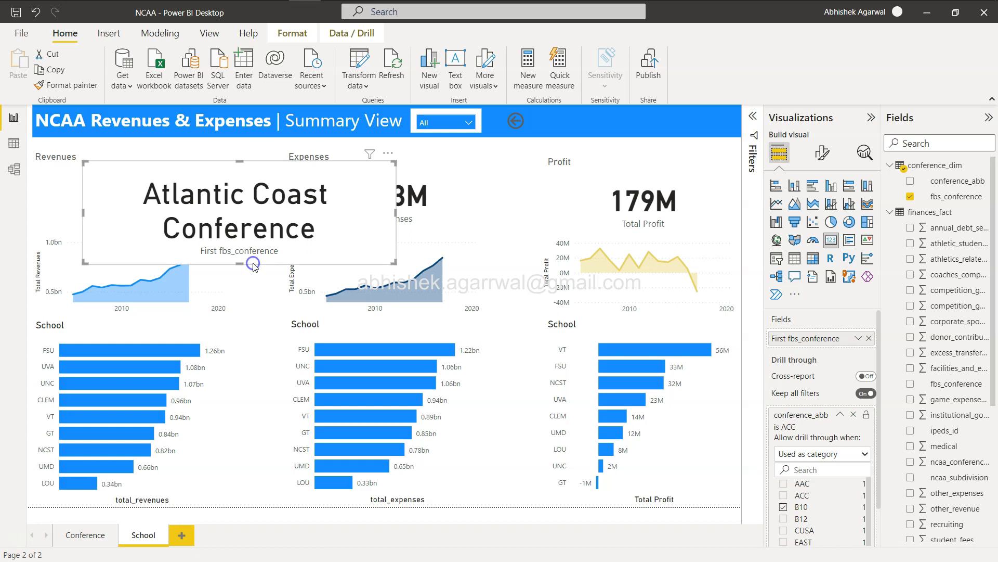
Set the conference card's callout value font size to 20 and turn off its category label.
{"action": "left_click", "coordinate": [822, 154]}
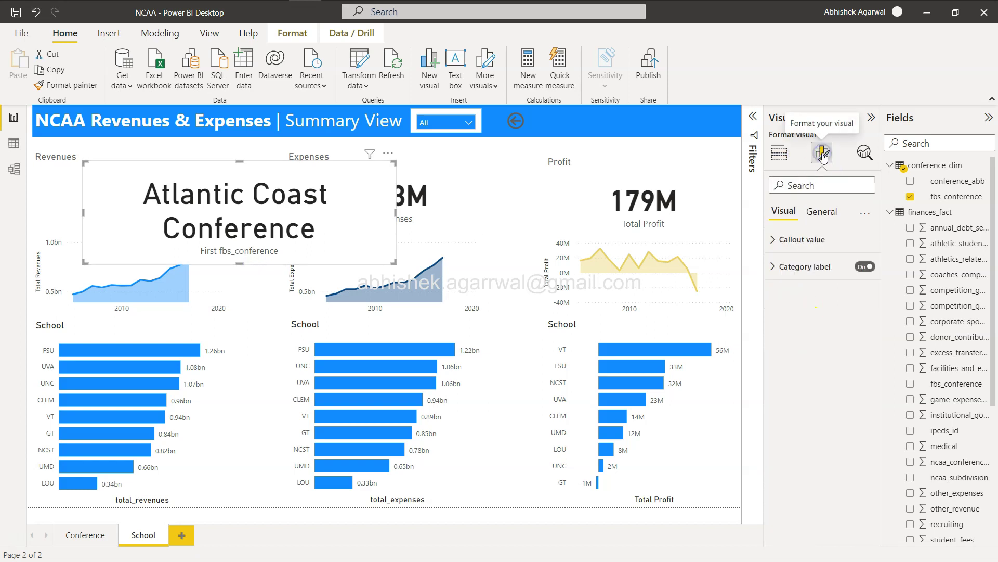
{"action": "left_click", "coordinate": [776, 242]}
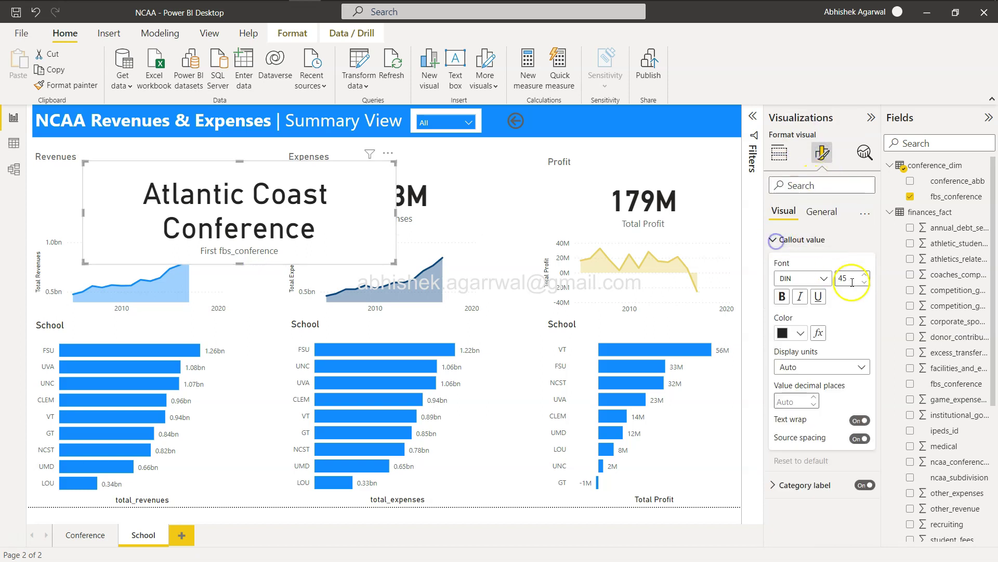
{"action": "left_click", "coordinate": [850, 275]}
{"action": "type", "text": "20"}
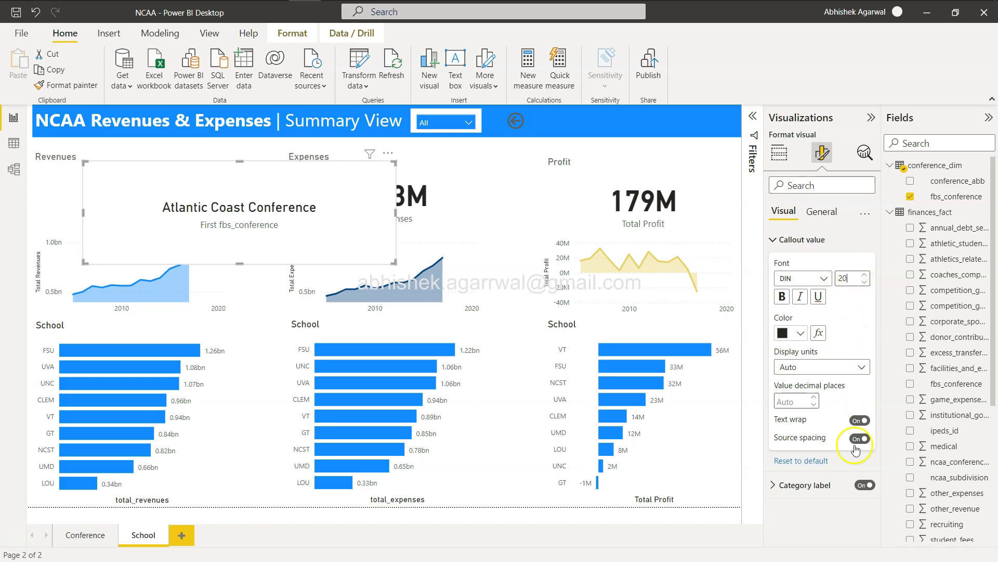
{"action": "left_click", "coordinate": [862, 488]}
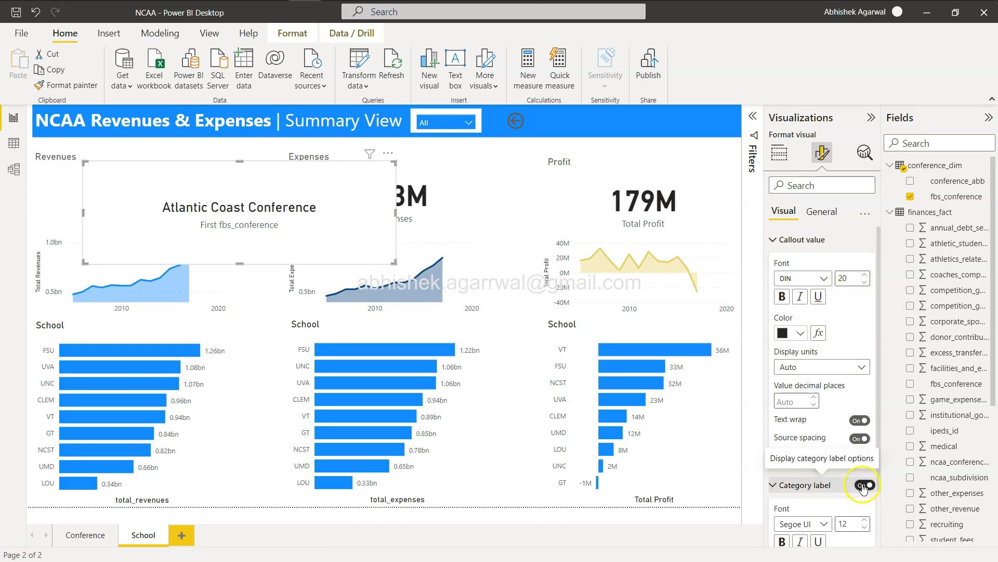
{"action": "left_click", "coordinate": [862, 486]}
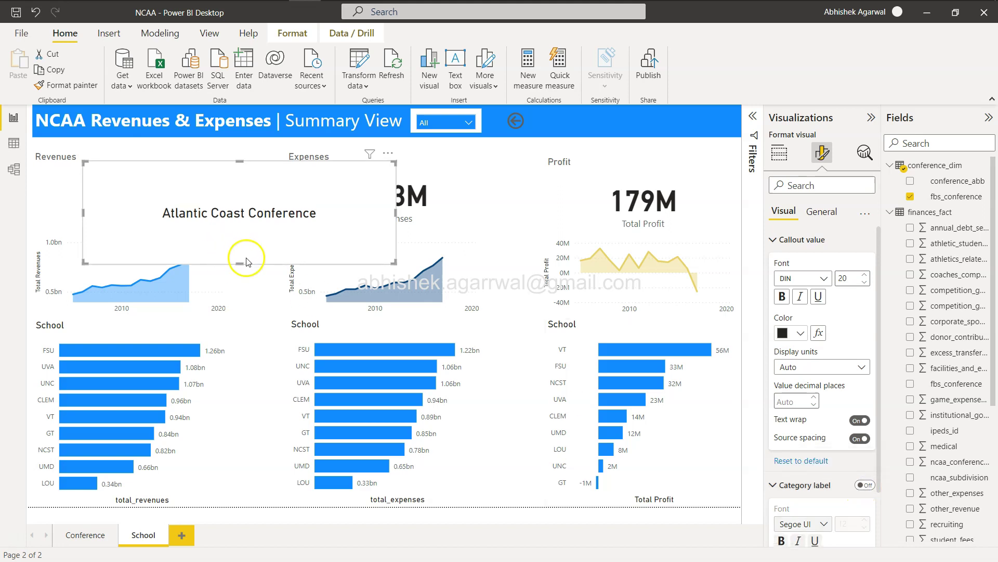
Shrink the conference card to a single-line strip and place it in the blue header banner beside the back arrow.
{"action": "left_click_drag", "start_coordinate": [240, 263], "coordinate": [245, 180]}
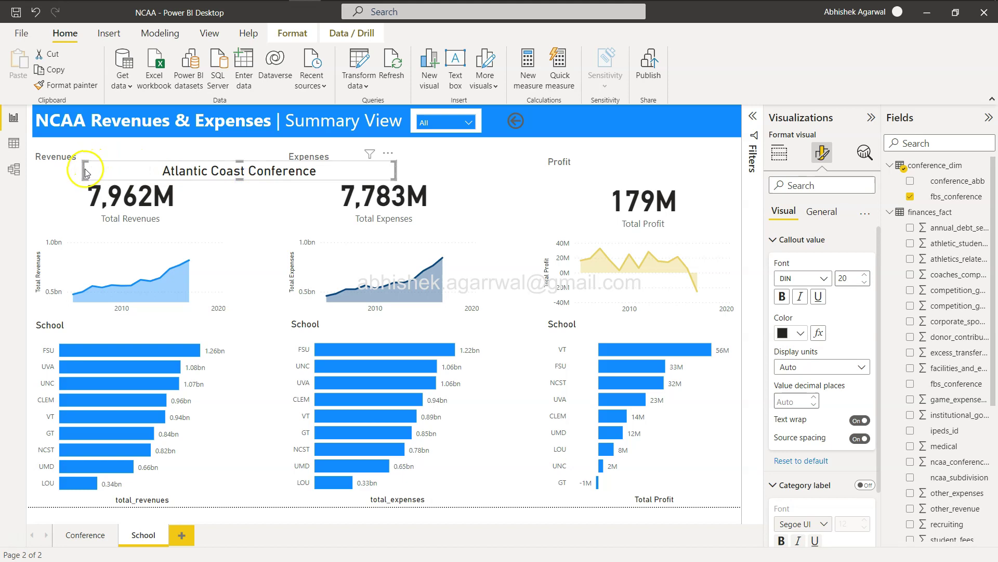
{"action": "left_click_drag", "start_coordinate": [83, 169], "coordinate": [229, 171]}
{"action": "left_click_drag", "start_coordinate": [403, 171], "coordinate": [688, 126]}
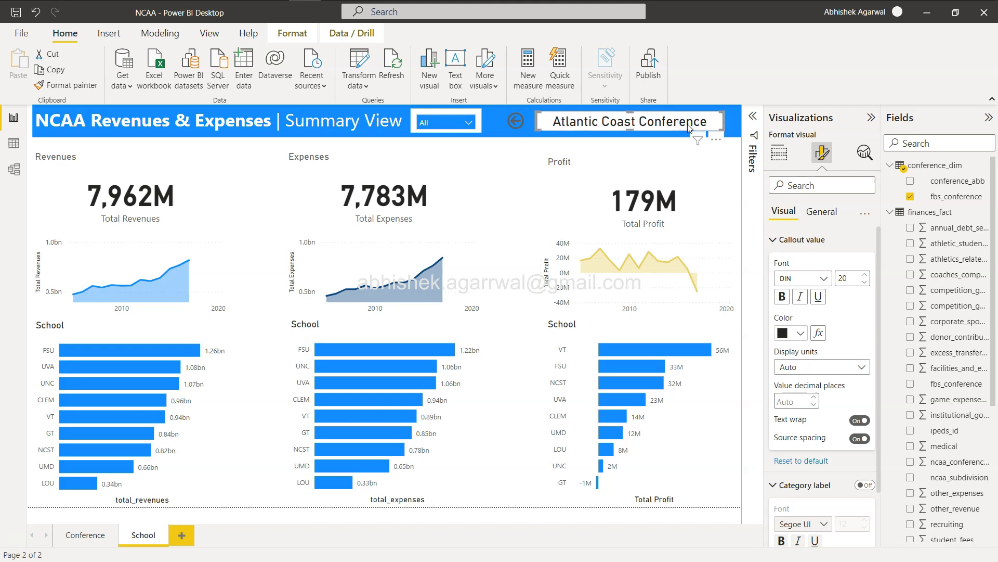
Return to the Conference page through the back arrow and drill through from the WAC revenues bar to the School page.
{"action": "left_click", "coordinate": [514, 127]}
{"action": "left_click", "coordinate": [514, 127], "text": "ctrl"}
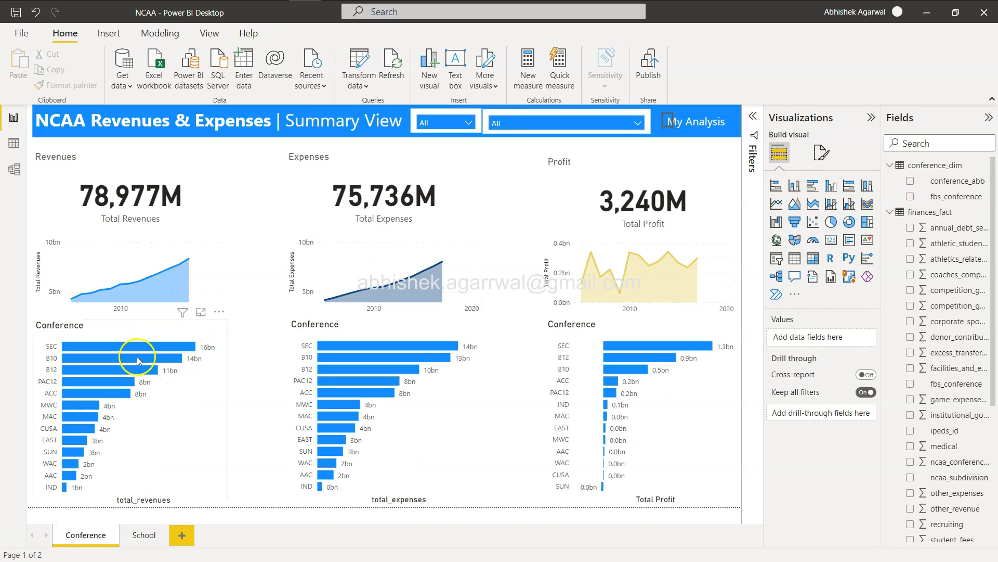
{"action": "right_click", "coordinate": [71, 463]}
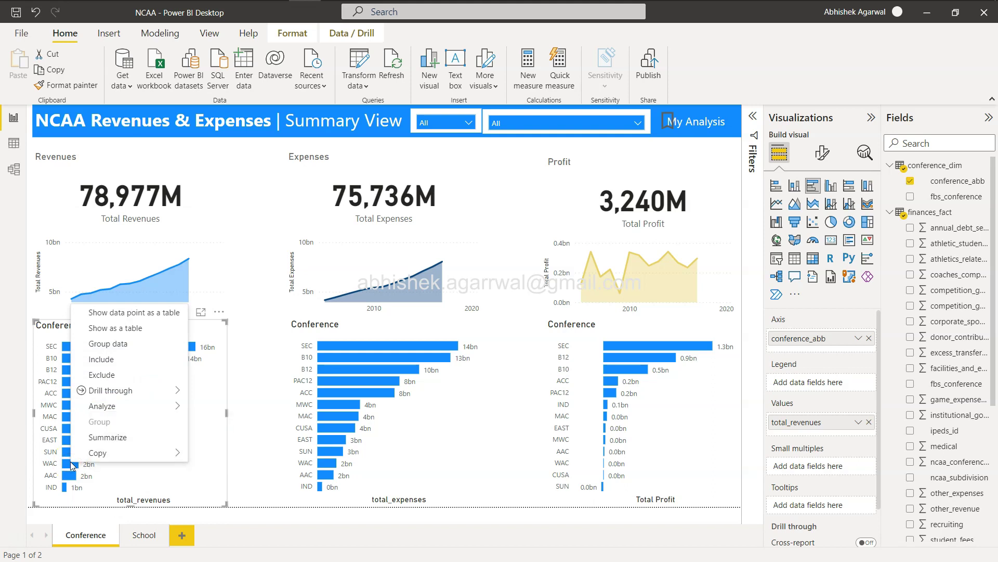
{"action": "mouse_move", "coordinate": [166, 390]}
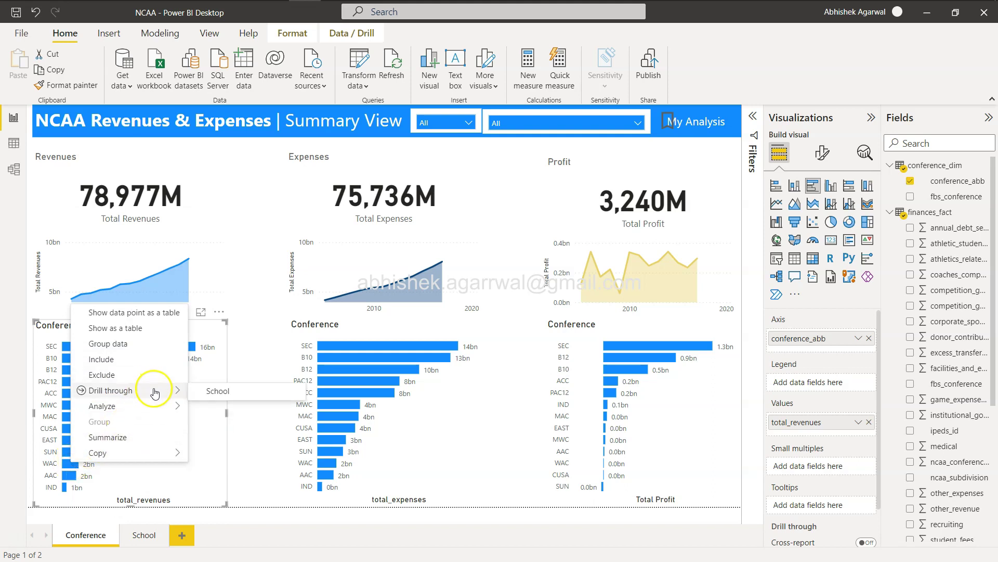
{"action": "left_click", "coordinate": [243, 389]}
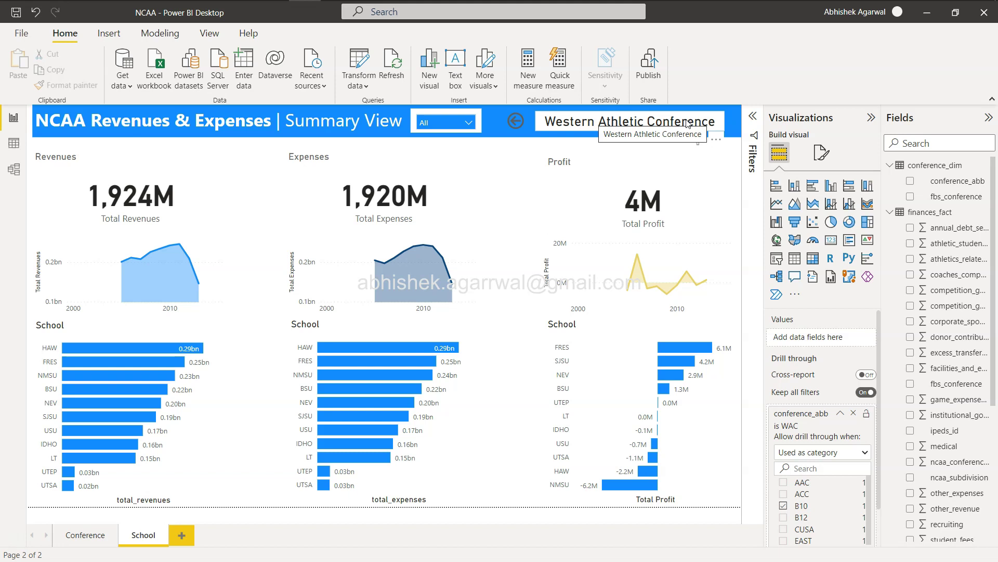
Change Summary View to School View in the School page's header text.
{"action": "double_click", "coordinate": [359, 117]}
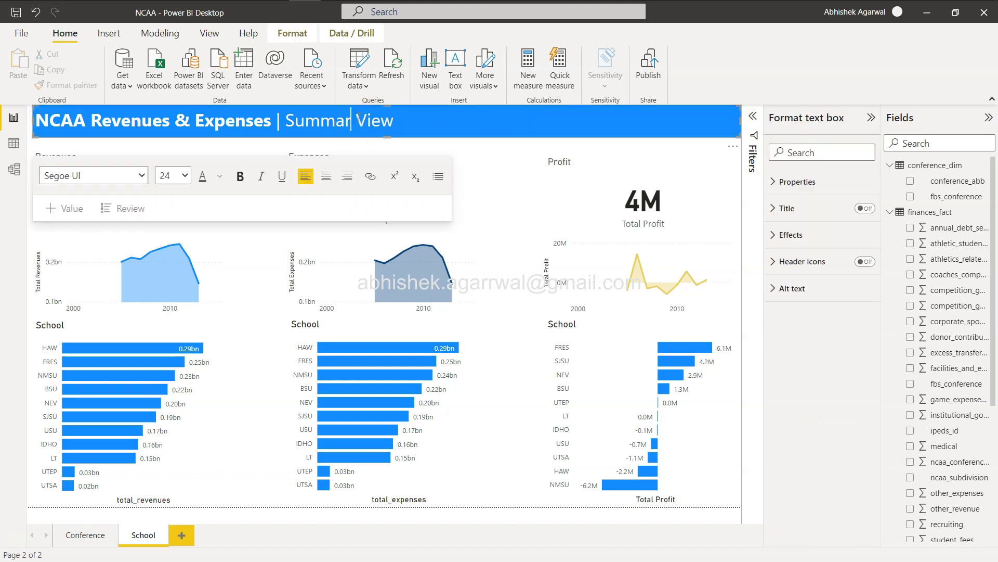
{"action": "key", "text": "BackSpace"}
{"action": "key", "text": "BackSpace"}
{"action": "key", "text": "BackSpace"}
{"action": "key", "text": "BackSpace"}
{"action": "key", "text": "BackSpace"}
{"action": "key", "text": "BackSpace"}
{"action": "type", "text": "sc"}
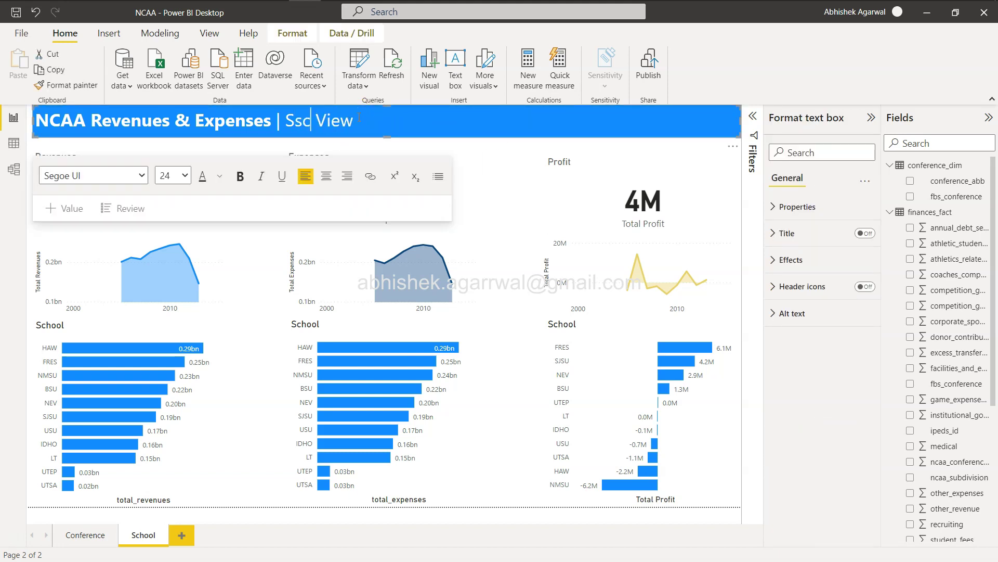
{"action": "type", "text": "chool"}
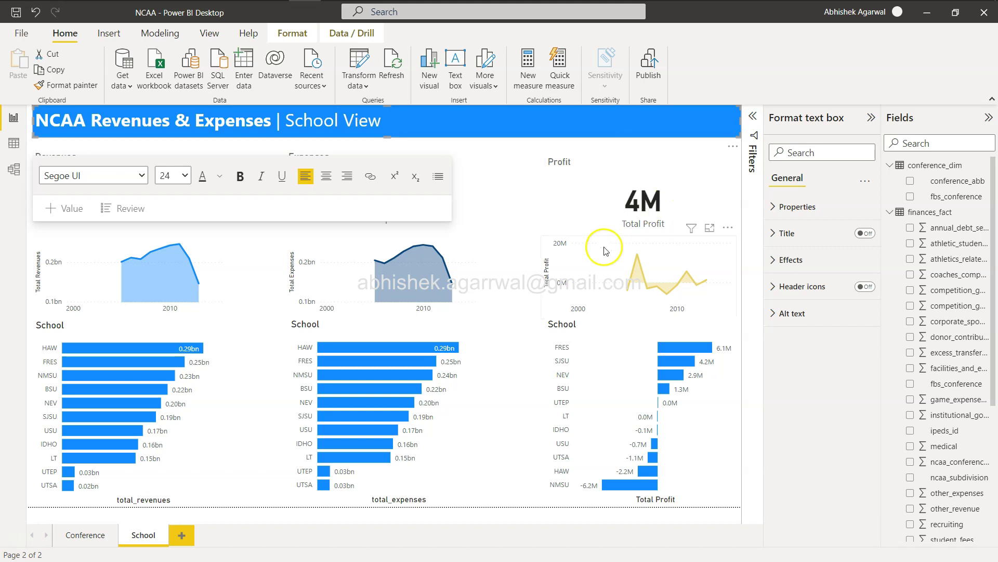
{"action": "left_click", "coordinate": [521, 273]}
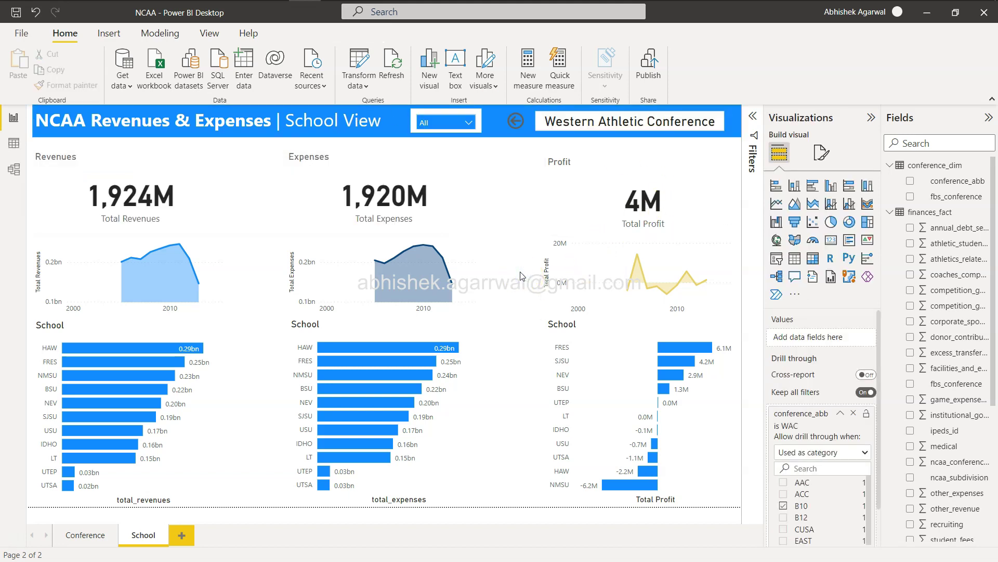
Switch to the challenge page in the browser and read the requirement about unsynced year slicers.
{"action": "key", "text": "alt+Tab"}
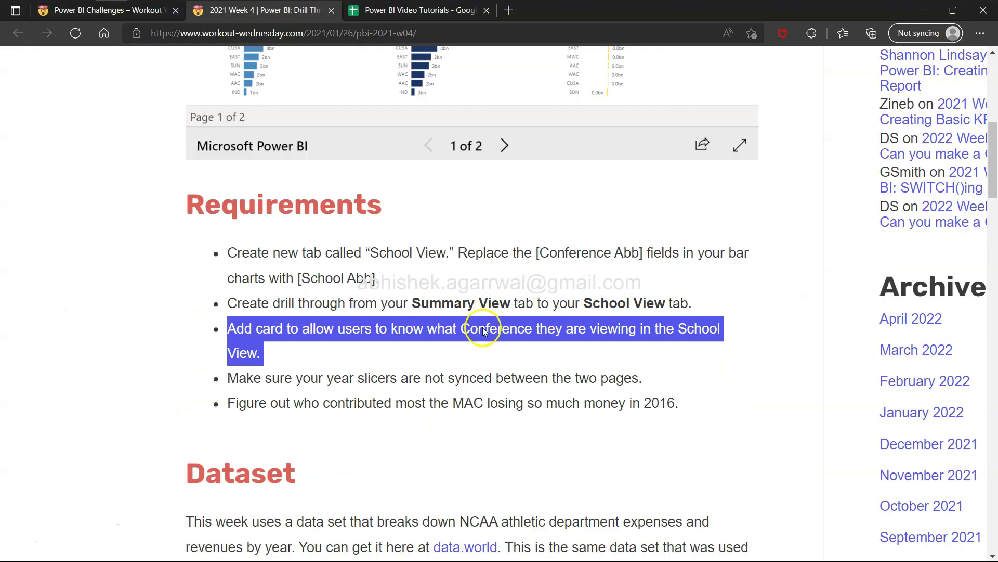
{"action": "left_click", "coordinate": [383, 418]}
{"action": "left_click_drag", "start_coordinate": [264, 378], "coordinate": [621, 381]}
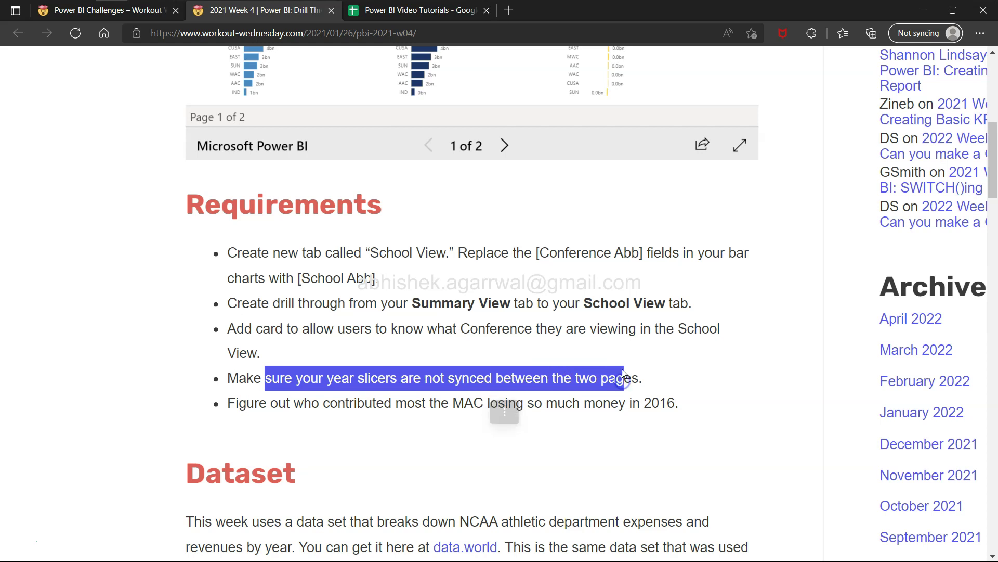
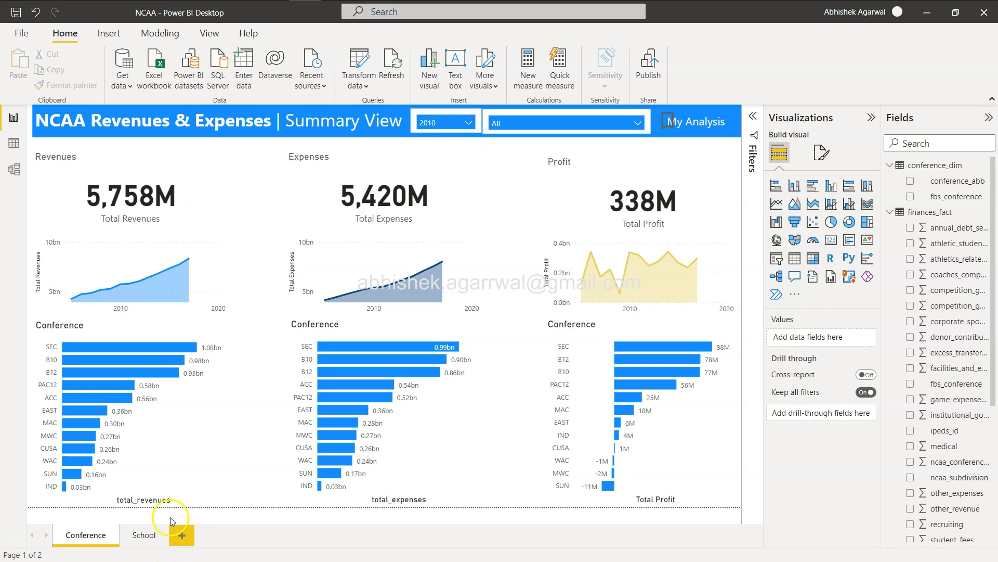
Compare the School and Conference pages, and drill through from the B12 revenues bar to the School page.
{"action": "left_click", "coordinate": [144, 536]}
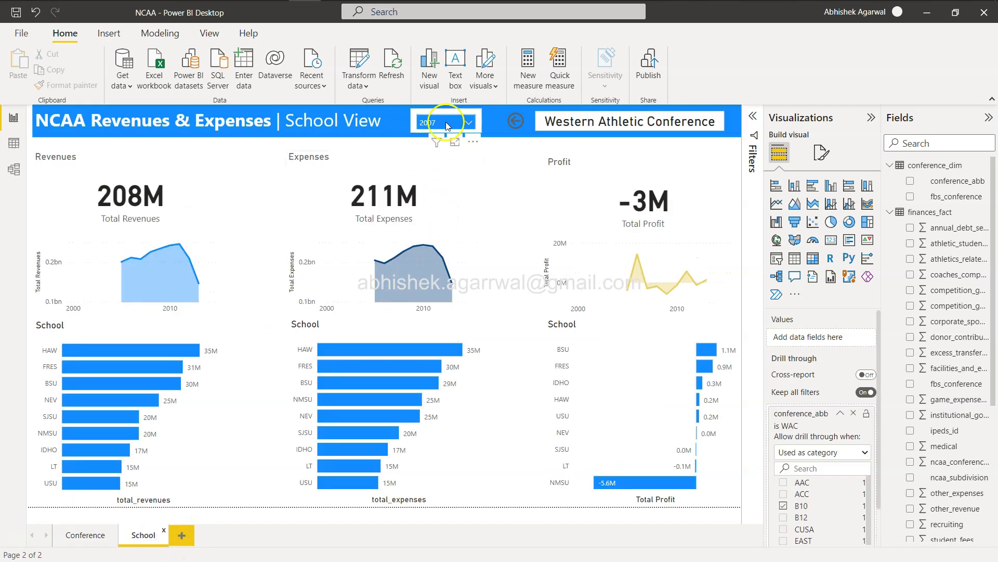
{"action": "left_click", "coordinate": [86, 537]}
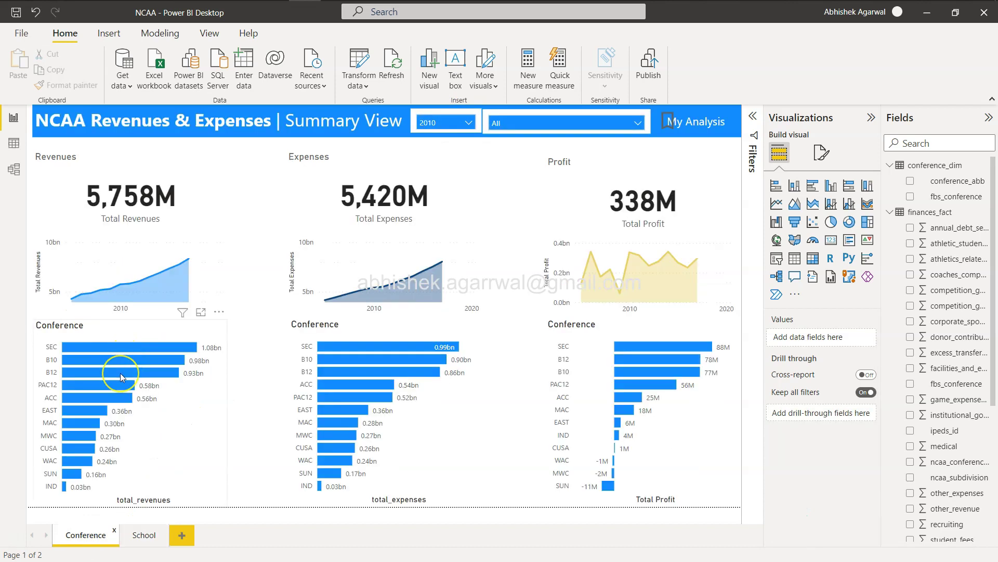
{"action": "right_click", "coordinate": [120, 372]}
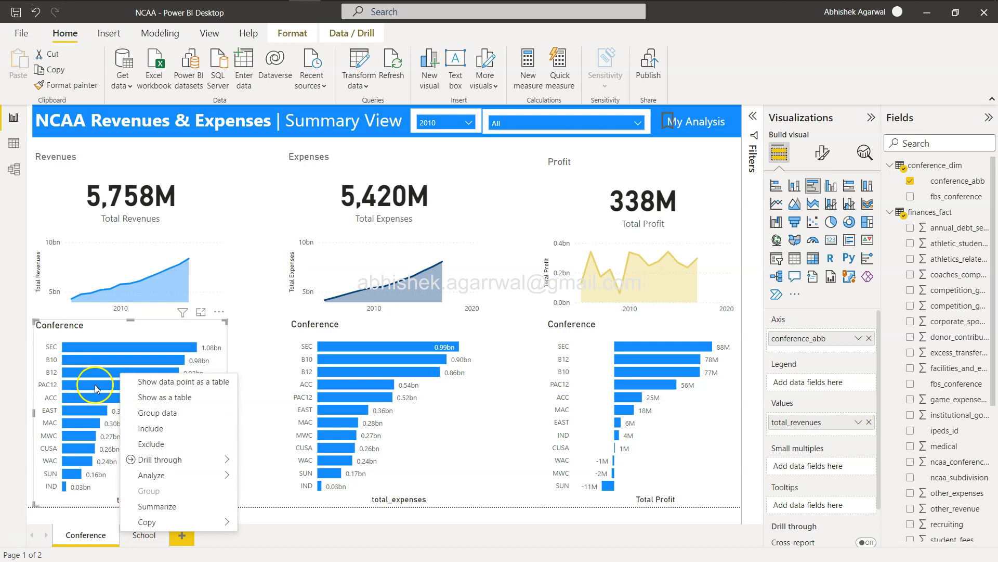
{"action": "mouse_move", "coordinate": [190, 459]}
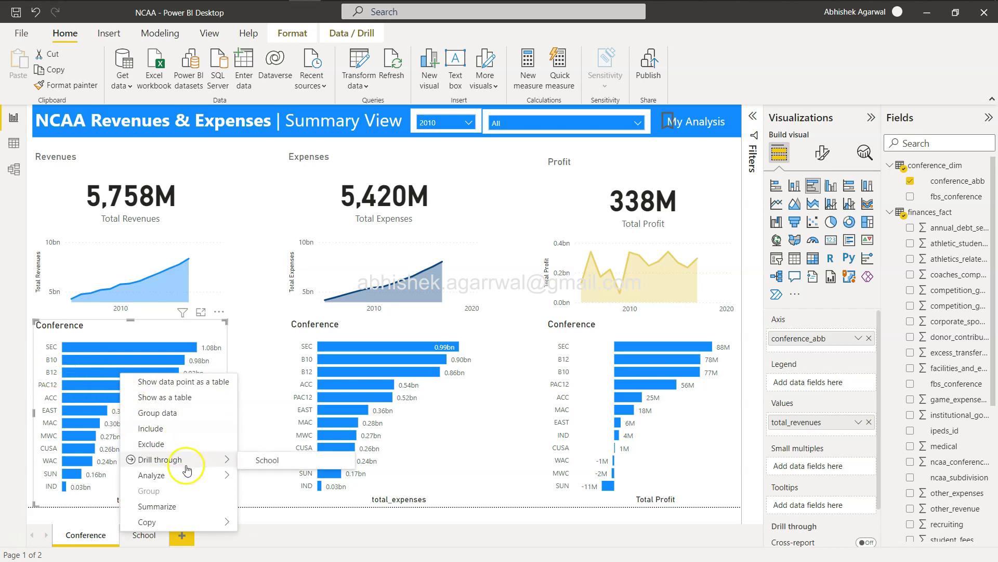
{"action": "left_click", "coordinate": [285, 461]}
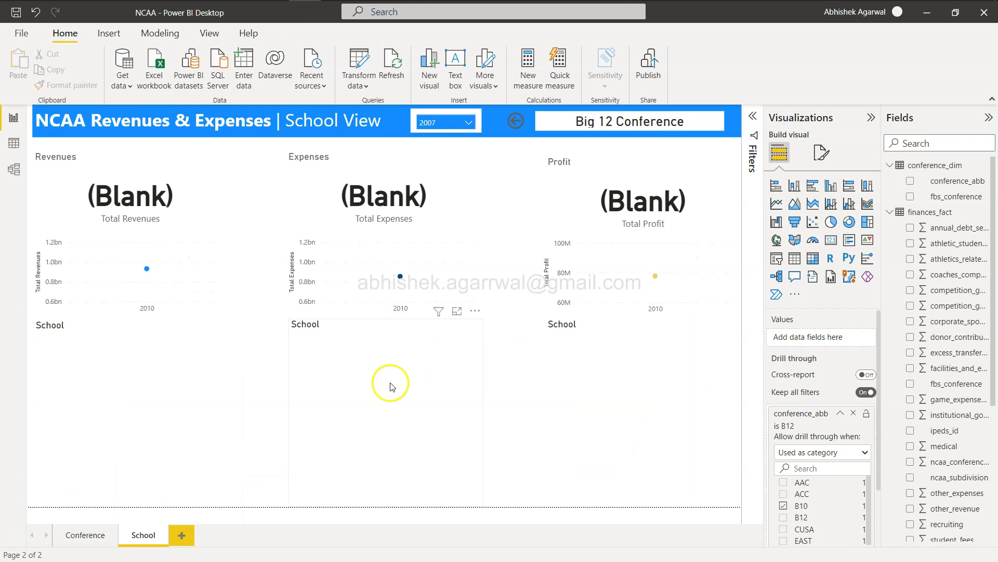
Try 2010 in the School page's year slicer and reset the slicer to All.
{"action": "left_click", "coordinate": [400, 311]}
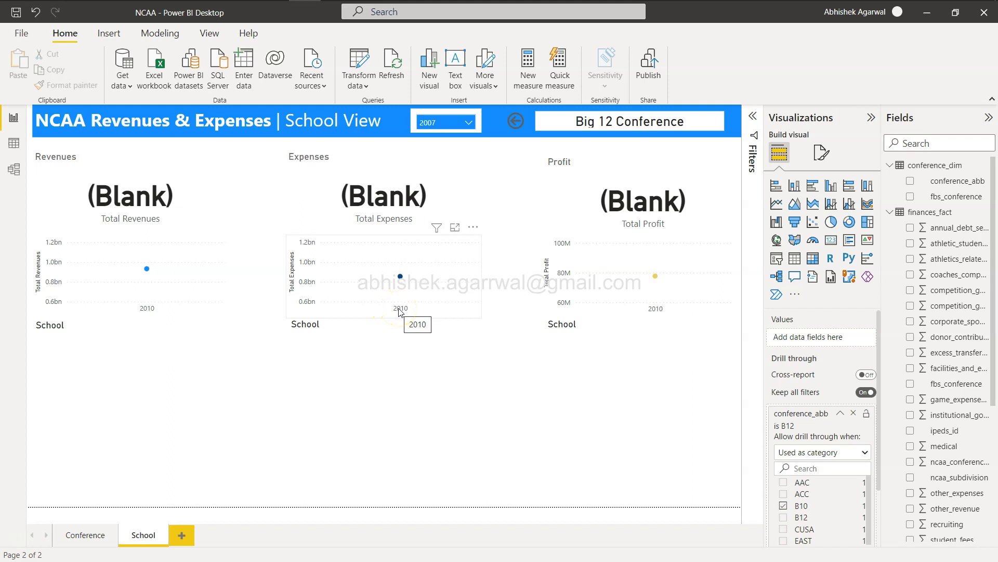
{"action": "left_click", "coordinate": [468, 123]}
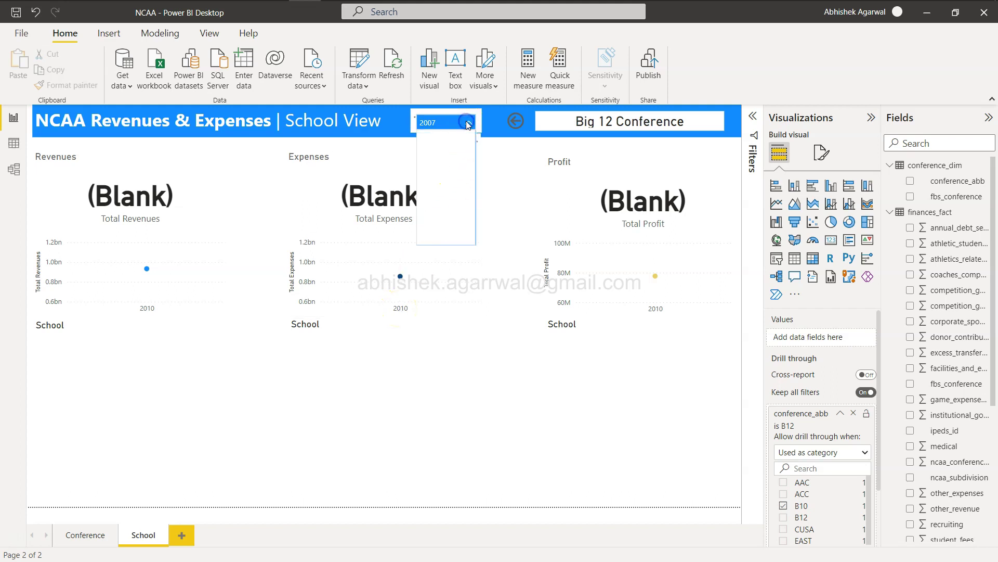
{"action": "left_click", "coordinate": [428, 156]}
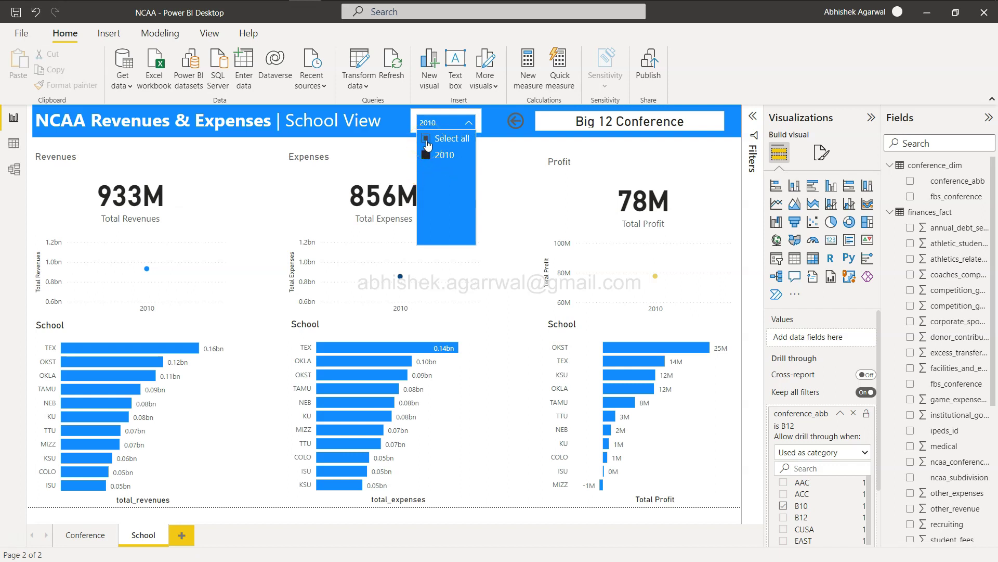
{"action": "left_click", "coordinate": [427, 139]}
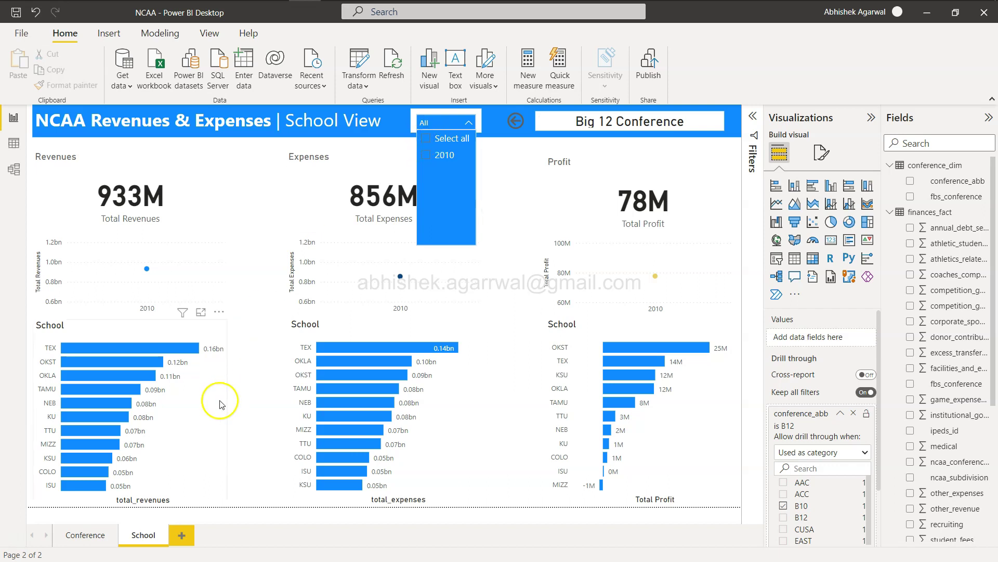
Check the sync settings of the year slicers on the Conference and School pages.
{"action": "left_click", "coordinate": [96, 536]}
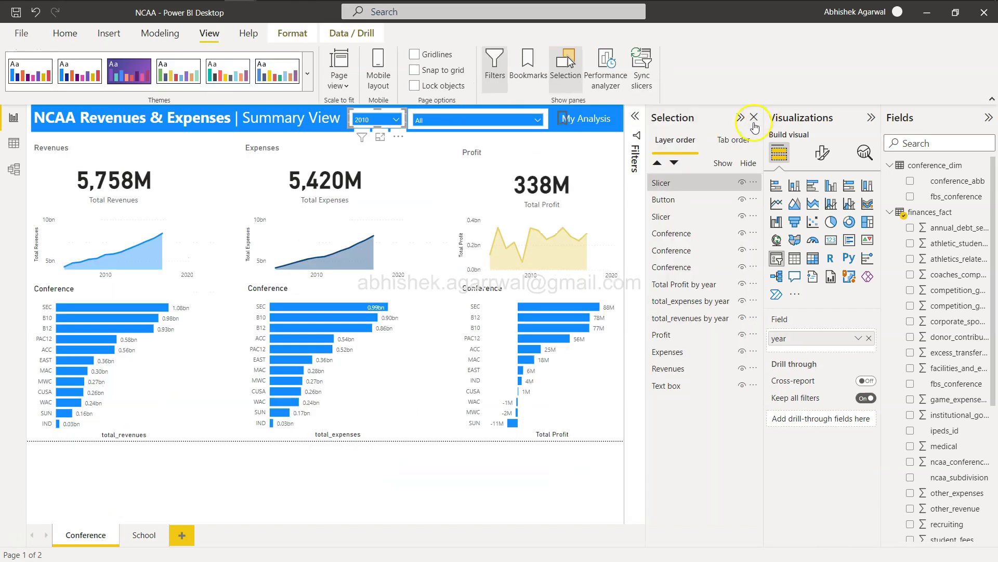
{"action": "left_click", "coordinate": [640, 77]}
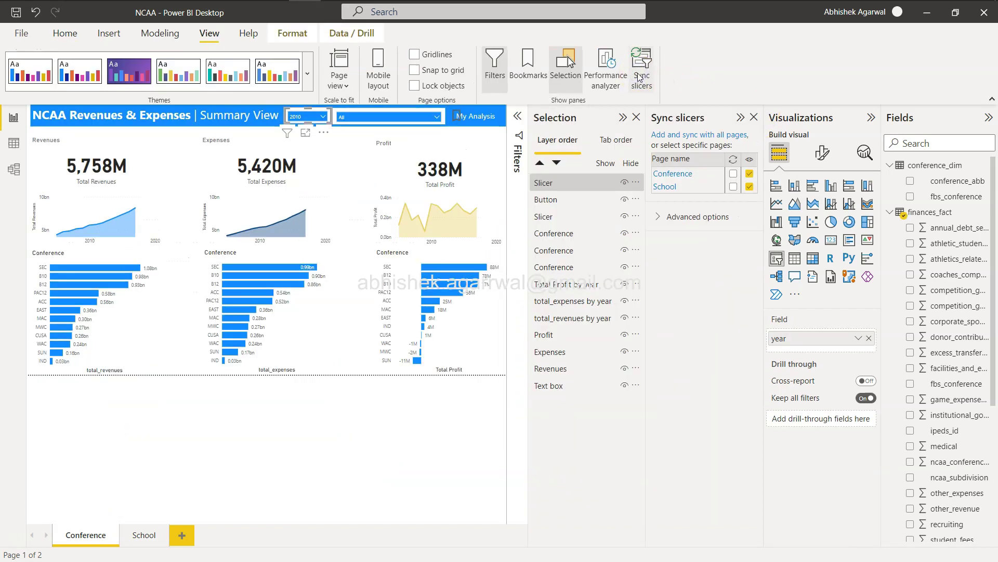
{"action": "left_click", "coordinate": [733, 174]}
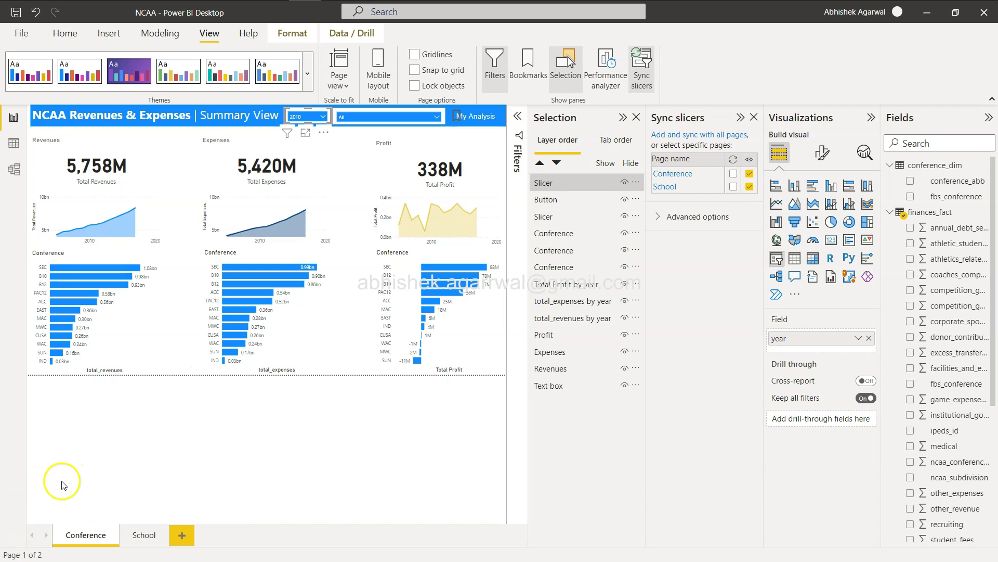
{"action": "left_click", "coordinate": [144, 536]}
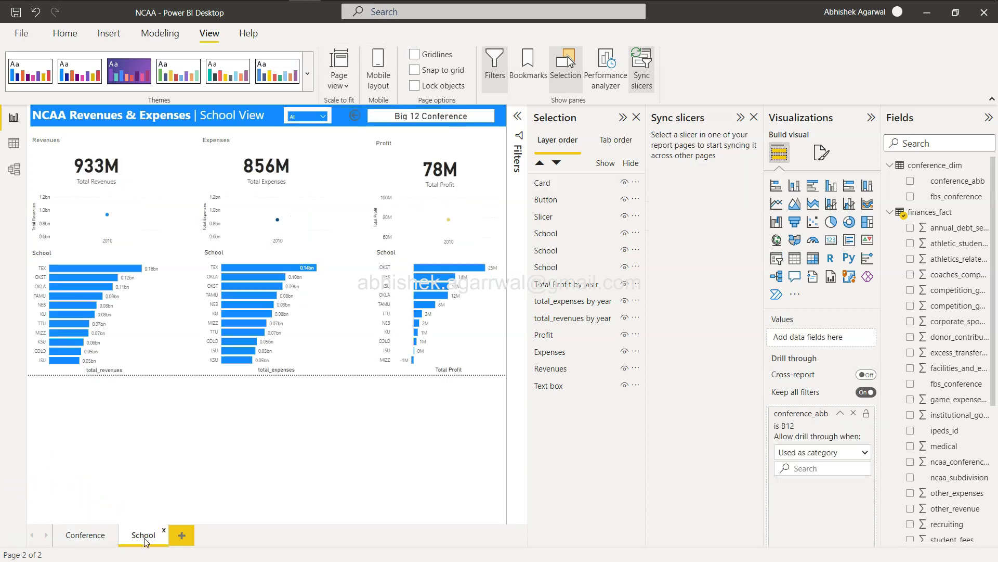
{"action": "left_click", "coordinate": [322, 115]}
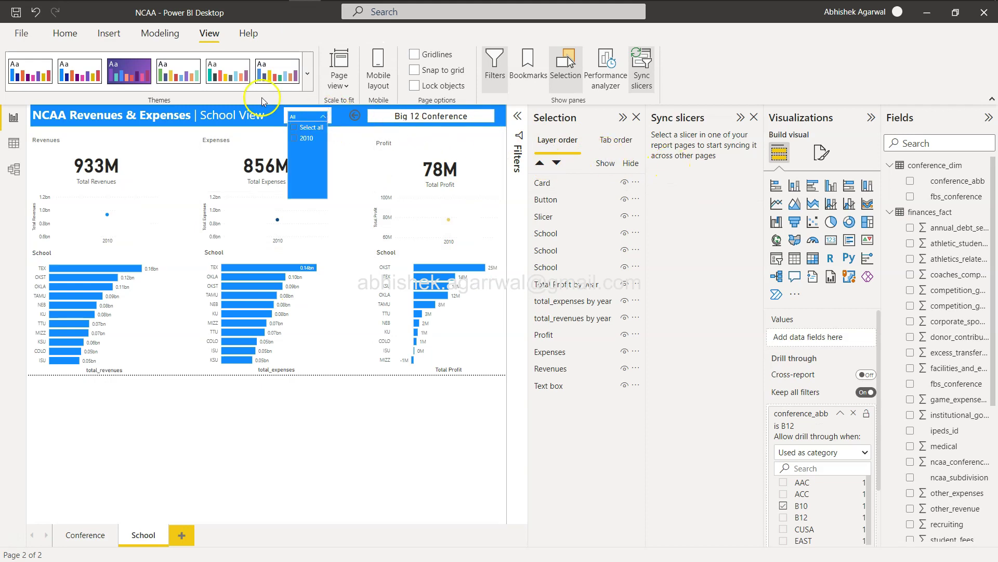
{"action": "left_click", "coordinate": [326, 111]}
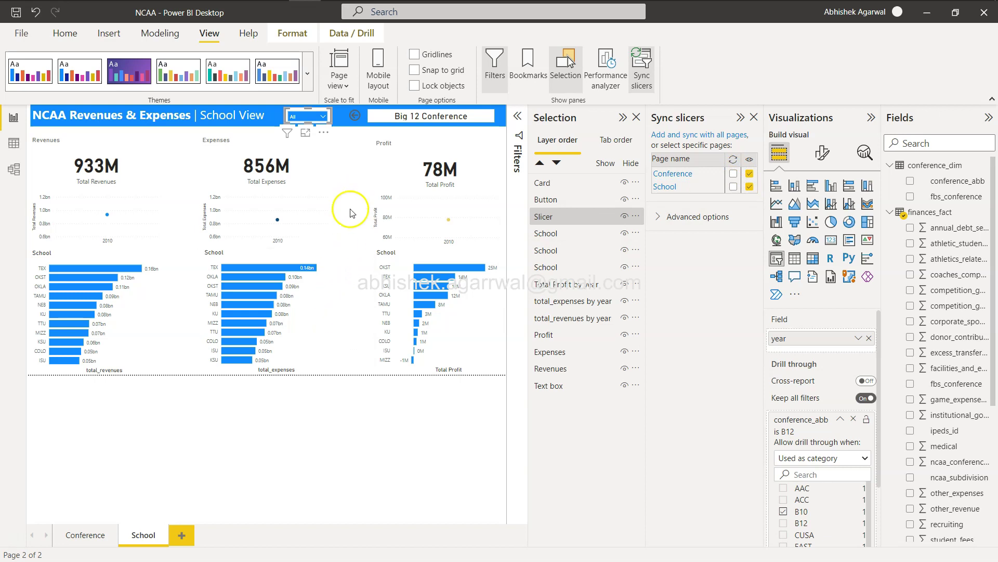
Compare both pages once more and set the Conference page's year slicer to All.
{"action": "left_click", "coordinate": [86, 535]}
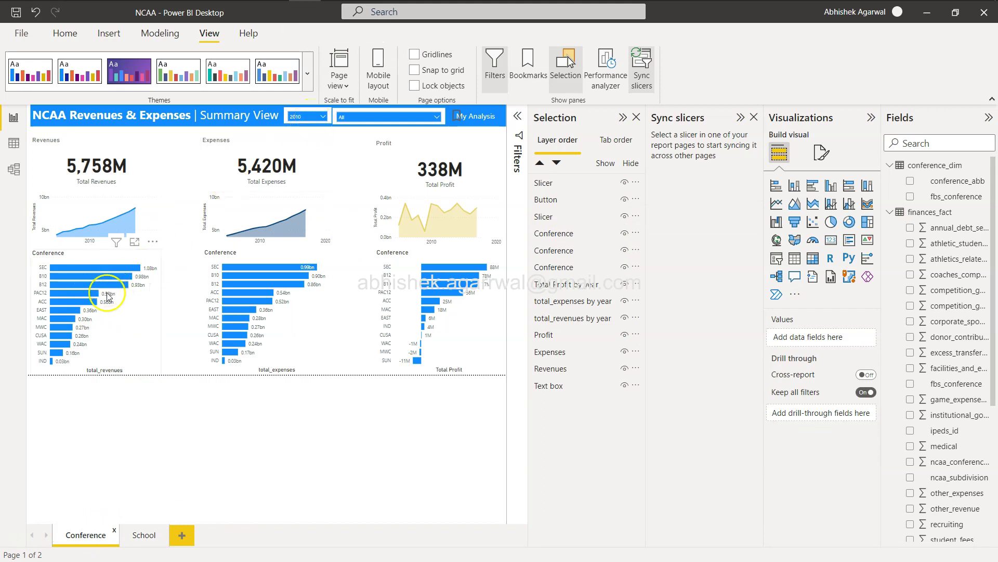
{"action": "left_click", "coordinate": [140, 538]}
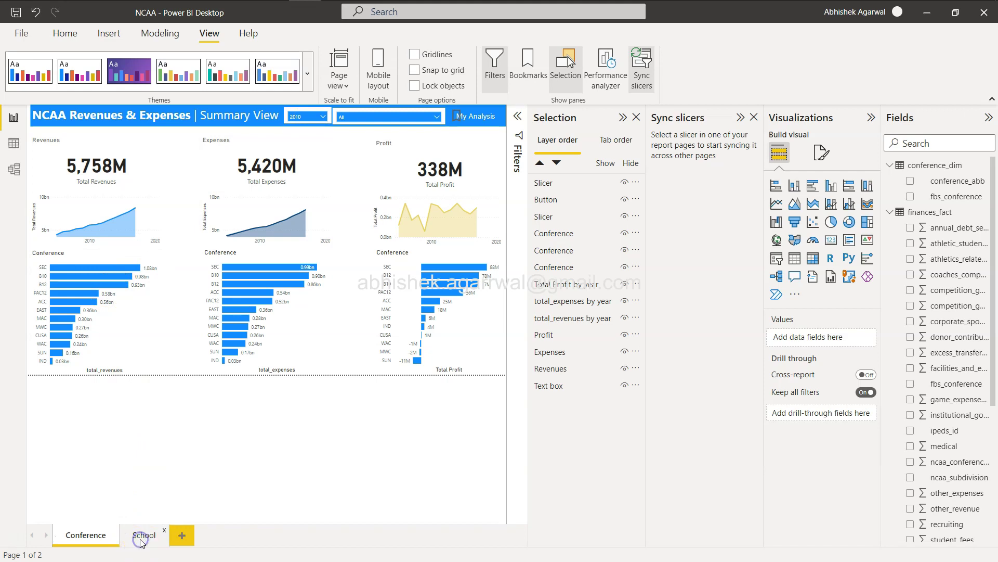
{"action": "mouse_move", "coordinate": [303, 226]}
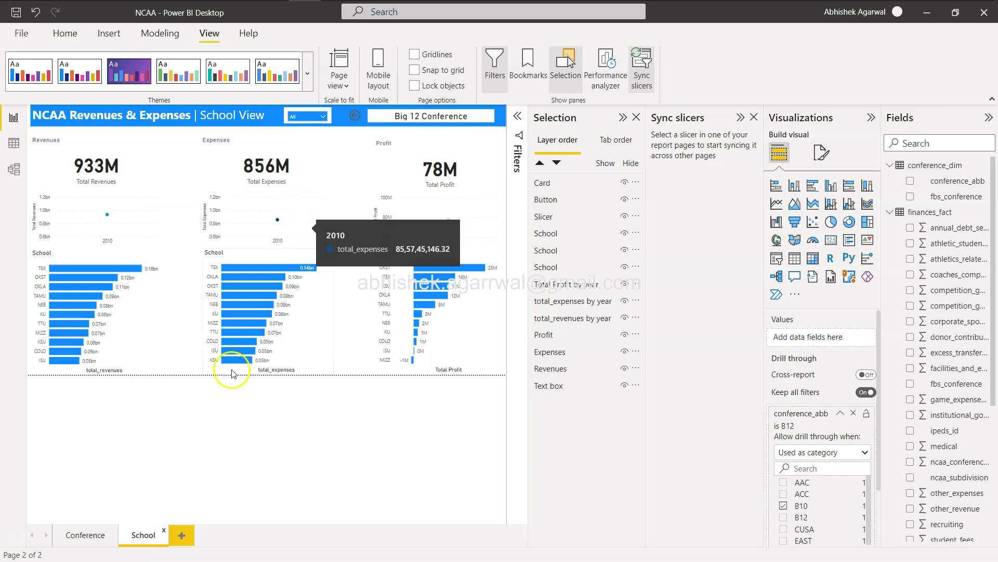
{"action": "left_click", "coordinate": [95, 537]}
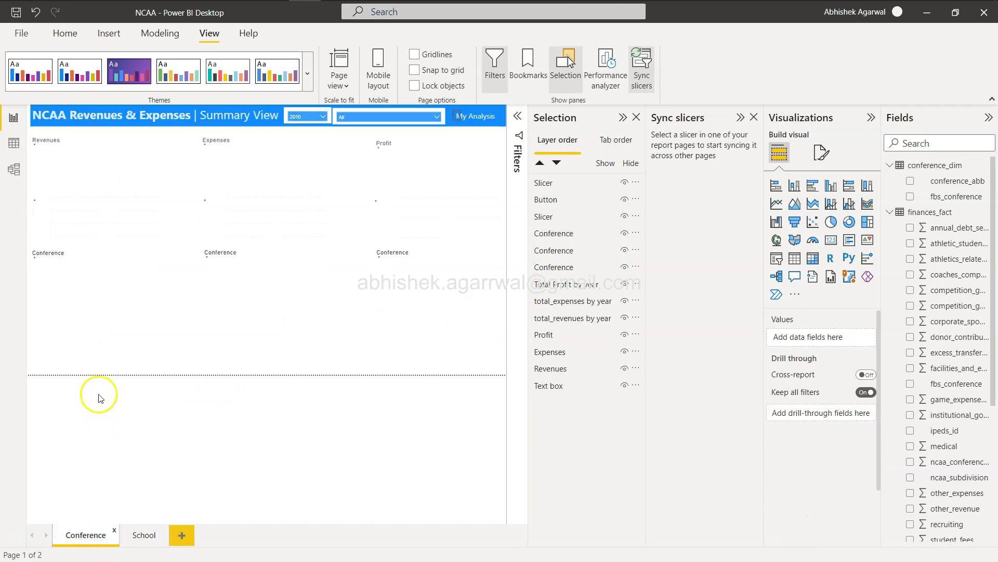
{"action": "mouse_move", "coordinate": [64, 331]}
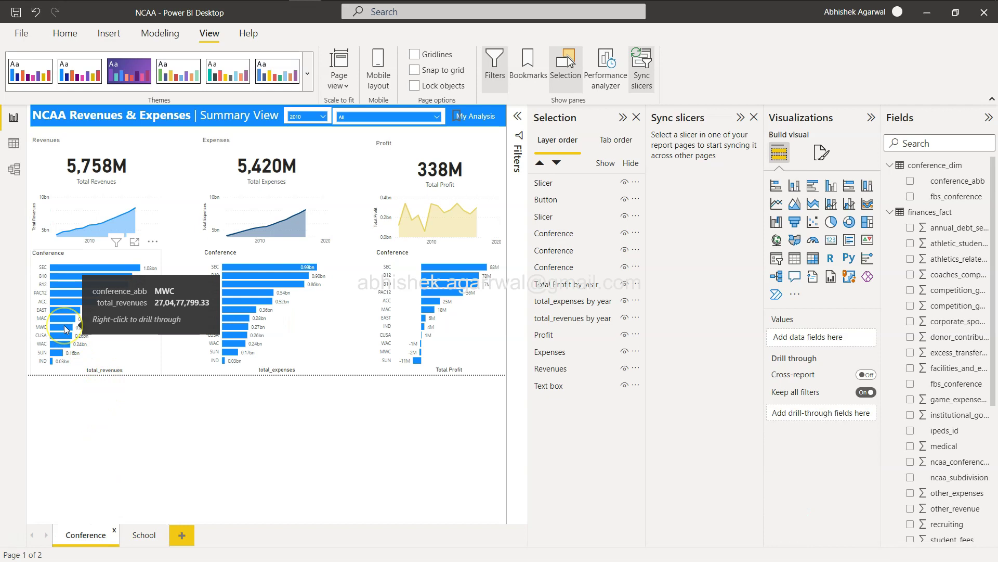
{"action": "left_click", "coordinate": [316, 121]}
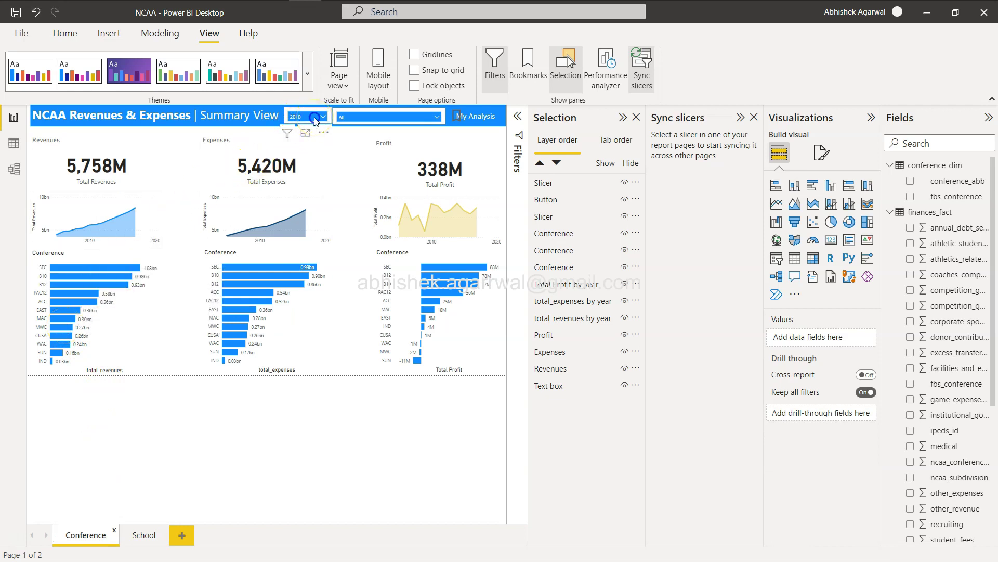
{"action": "left_click", "coordinate": [295, 129]}
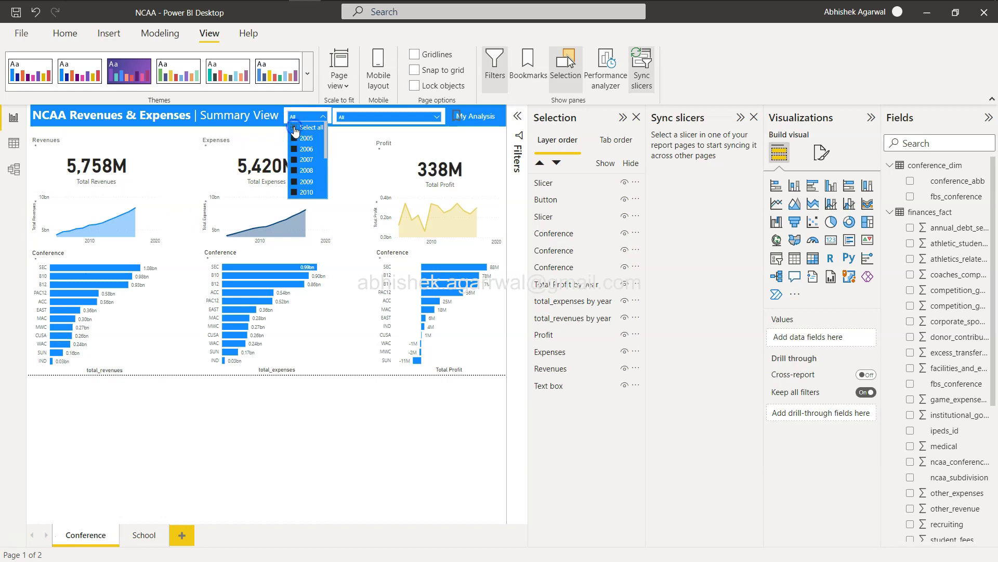
Close the slicer sync and selection panes and collapse the visualizations pane to enlarge the report canvas.
{"action": "left_click", "coordinate": [755, 119]}
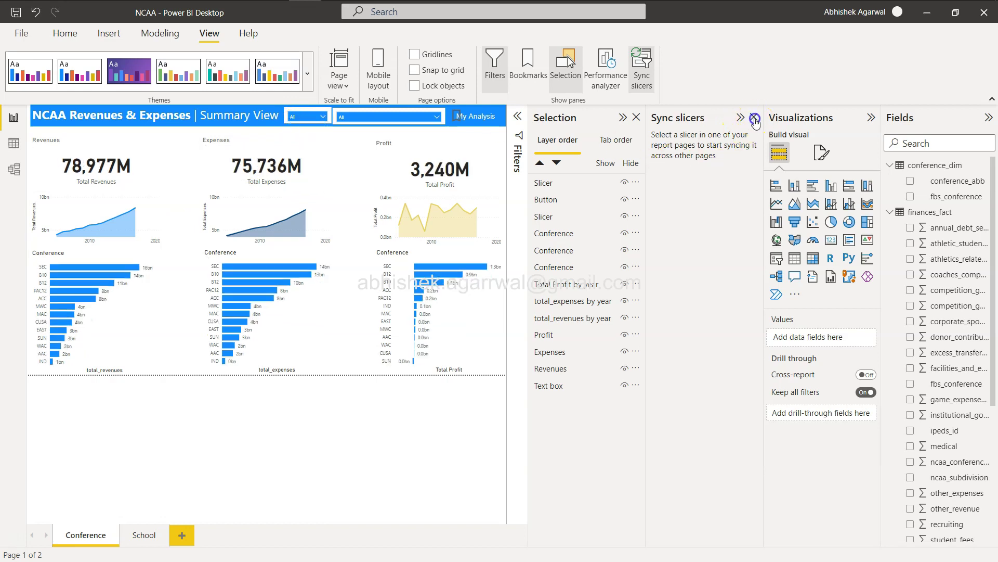
{"action": "left_click", "coordinate": [755, 118]}
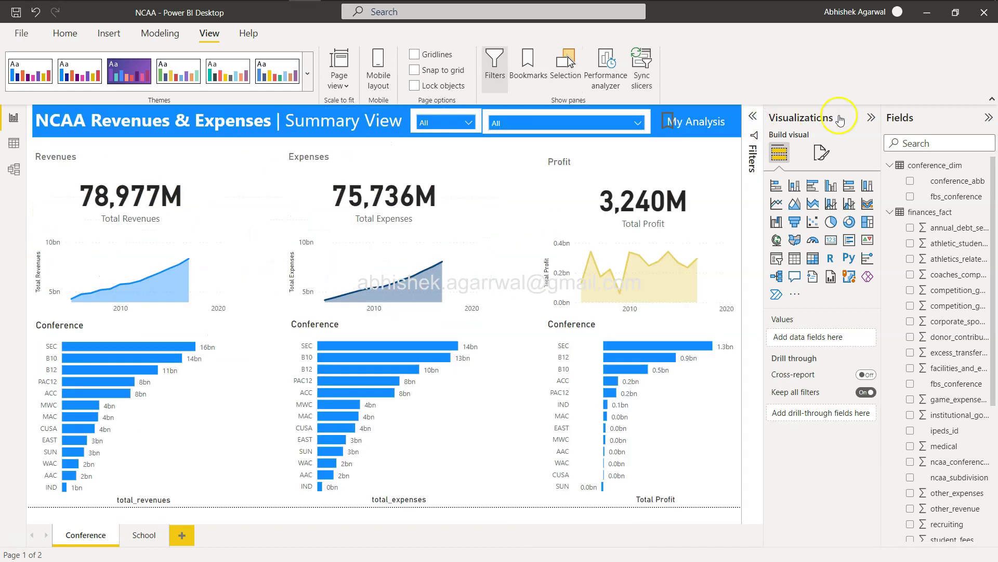
{"action": "left_click", "coordinate": [873, 117]}
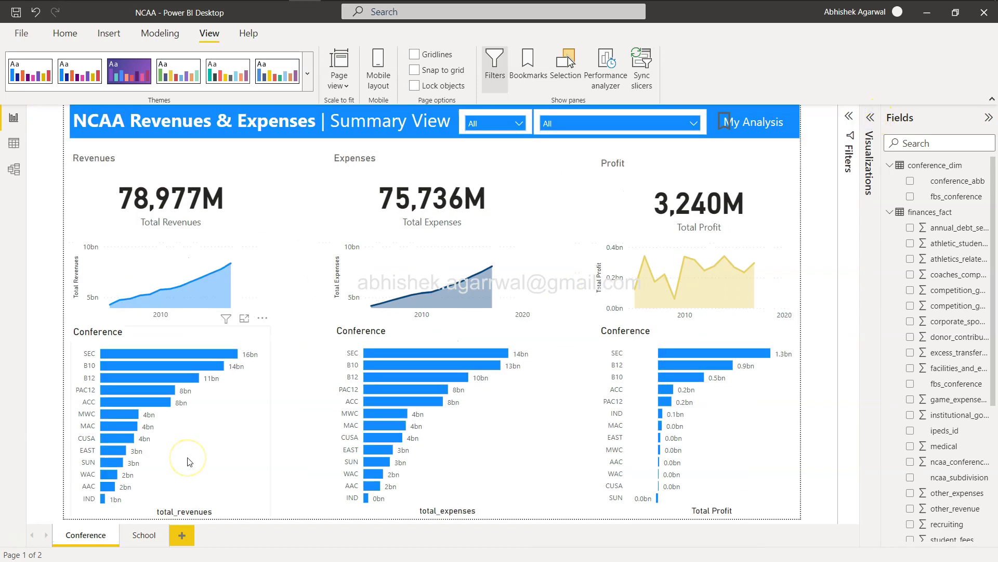
Switch to the challenge page in the browser and read the question about the MAC losing money in 2016.
{"action": "key", "text": "alt+Tab"}
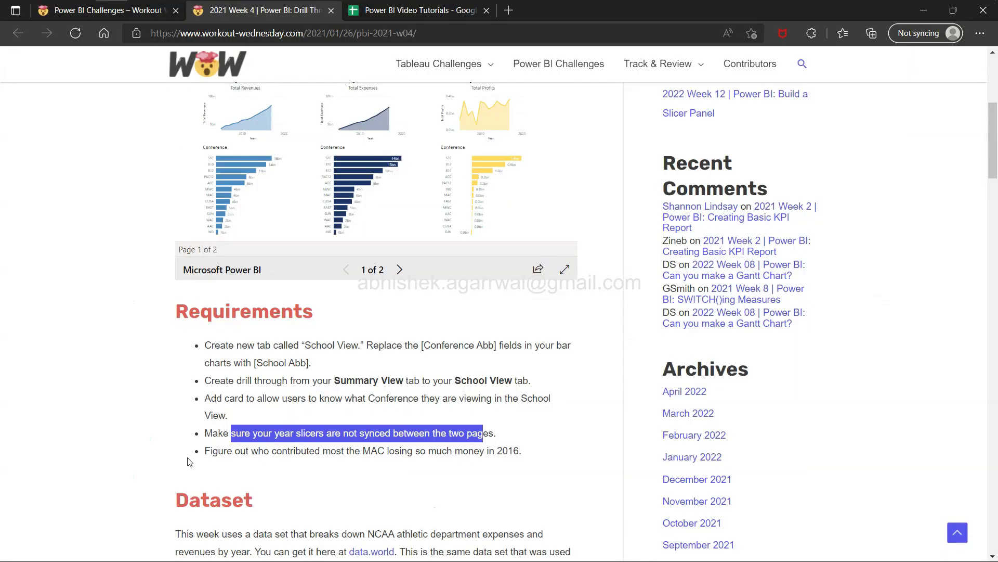
{"action": "triple_click", "coordinate": [229, 454]}
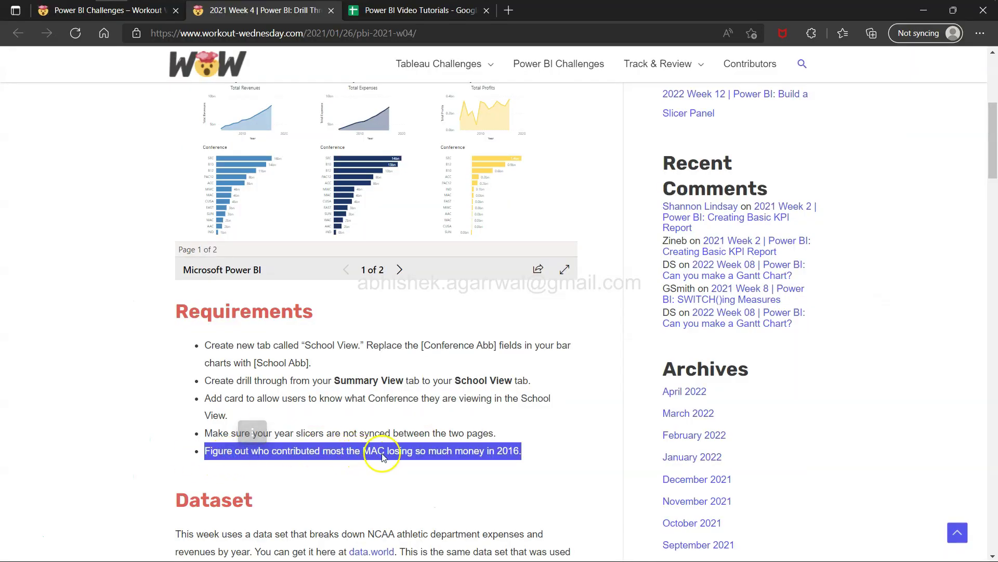
{"action": "left_click", "coordinate": [511, 453]}
Switch back to the Power BI report and filter the Conference page to the year 2016.
{"action": "key", "text": "alt+Tab"}
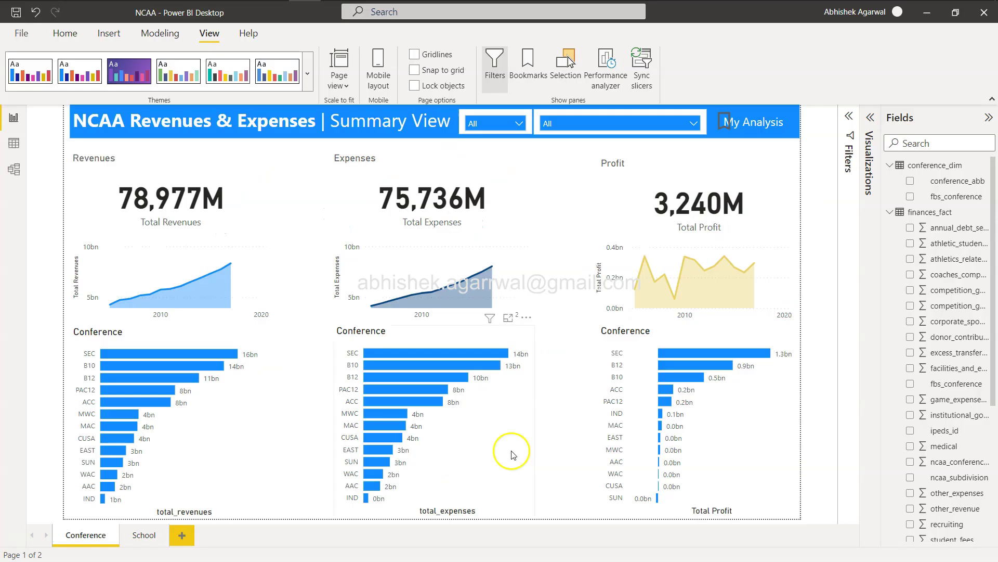
{"action": "left_click", "coordinate": [518, 124]}
{"action": "left_click", "coordinate": [473, 141]}
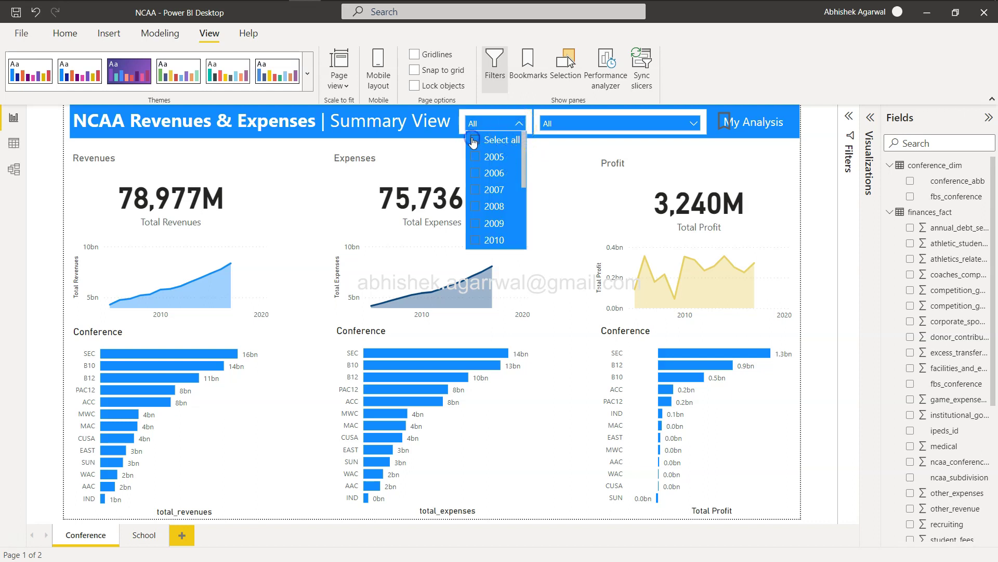
{"action": "scroll", "coordinate": [474, 208], "scroll_direction": "down", "scroll_amount": 3}
{"action": "left_click", "coordinate": [474, 221]}
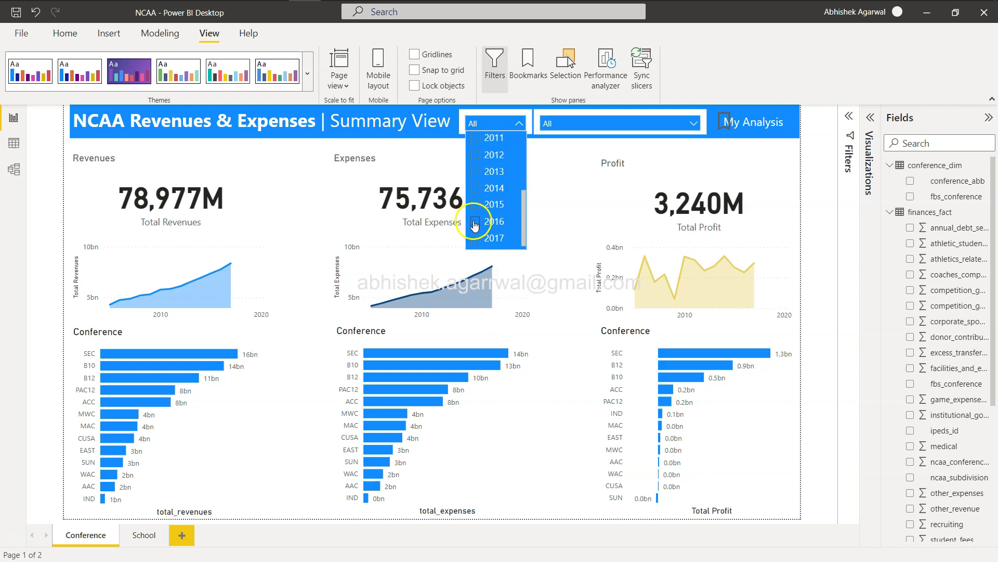
{"action": "left_click", "coordinate": [151, 405]}
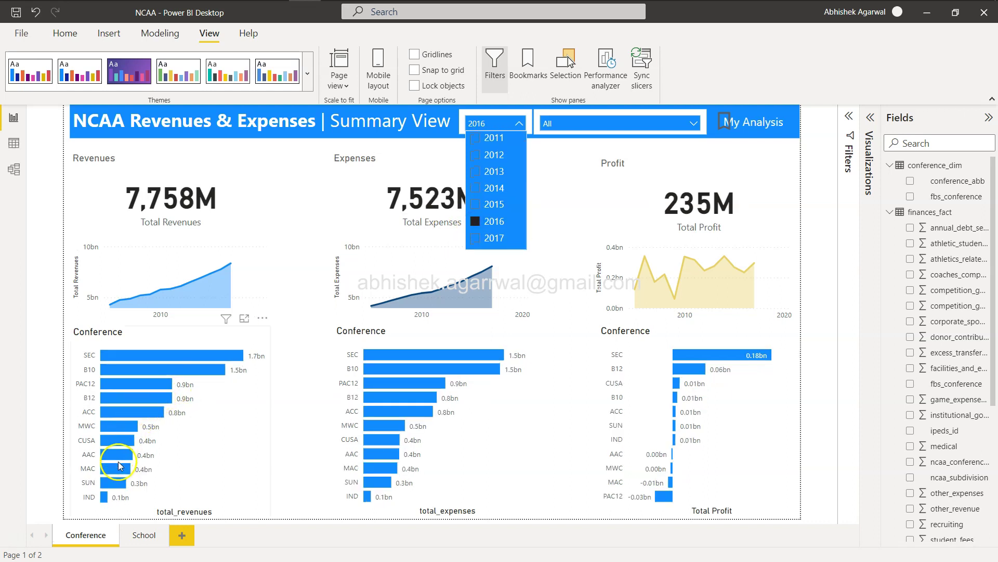
Drill through from the MAC revenues bar to the School page and inspect the years offered by its slicer.
{"action": "right_click", "coordinate": [118, 470]}
{"action": "mouse_move", "coordinate": [176, 402]}
{"action": "left_click", "coordinate": [265, 399]}
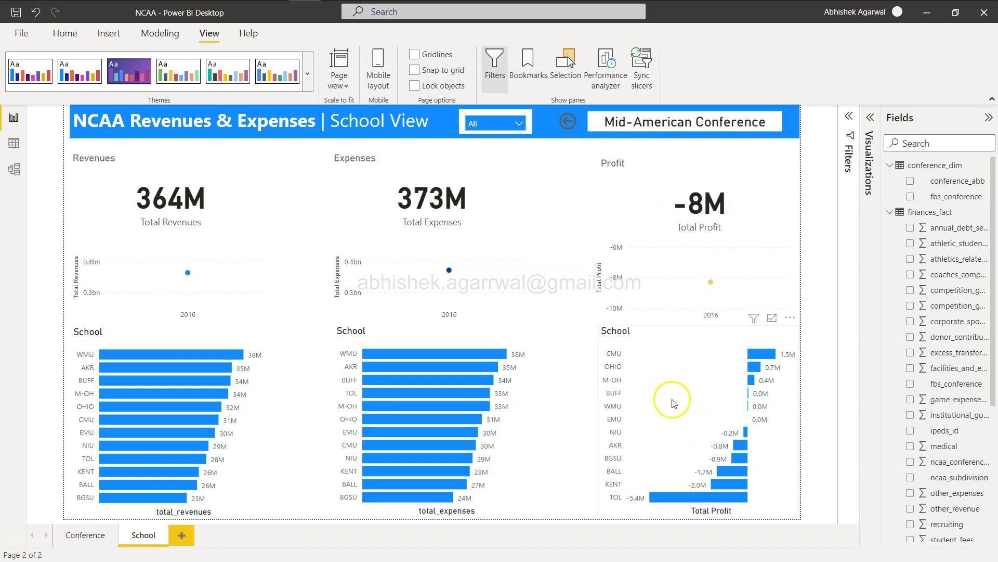
{"action": "left_click", "coordinate": [523, 126]}
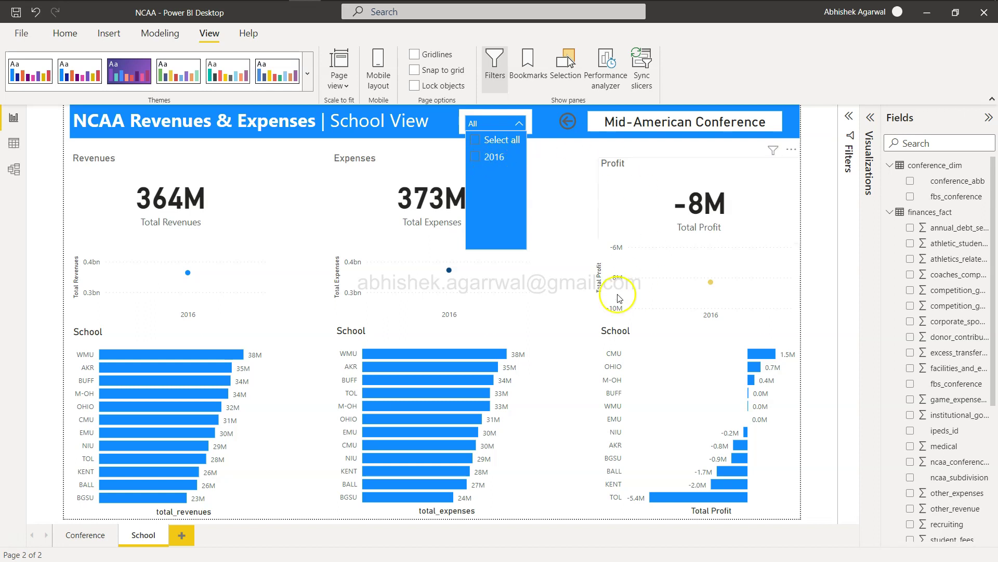
{"action": "left_click", "coordinate": [573, 359]}
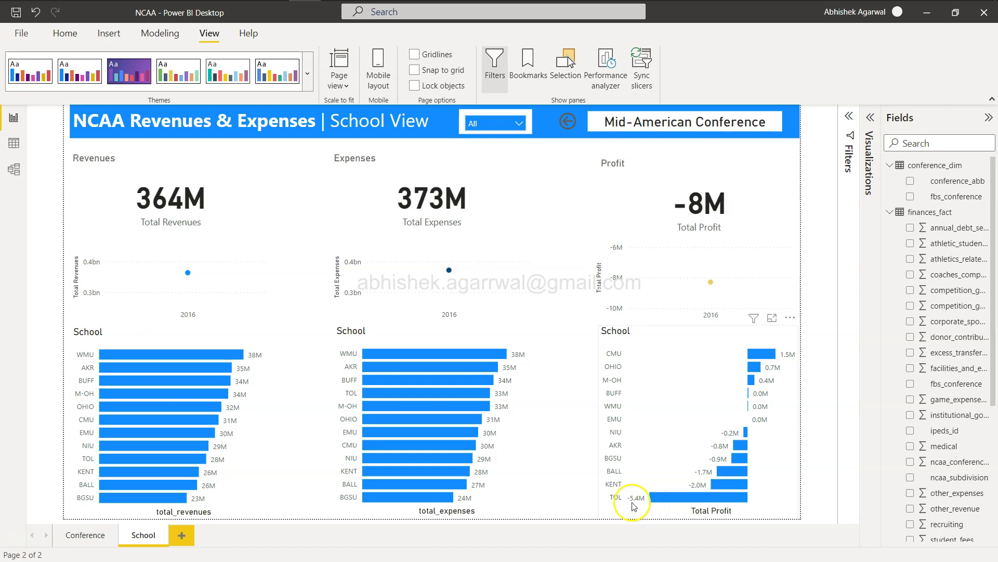
Return from the School page to the Conference page and reset its year slicer to all years.
{"action": "mouse_move", "coordinate": [655, 500]}
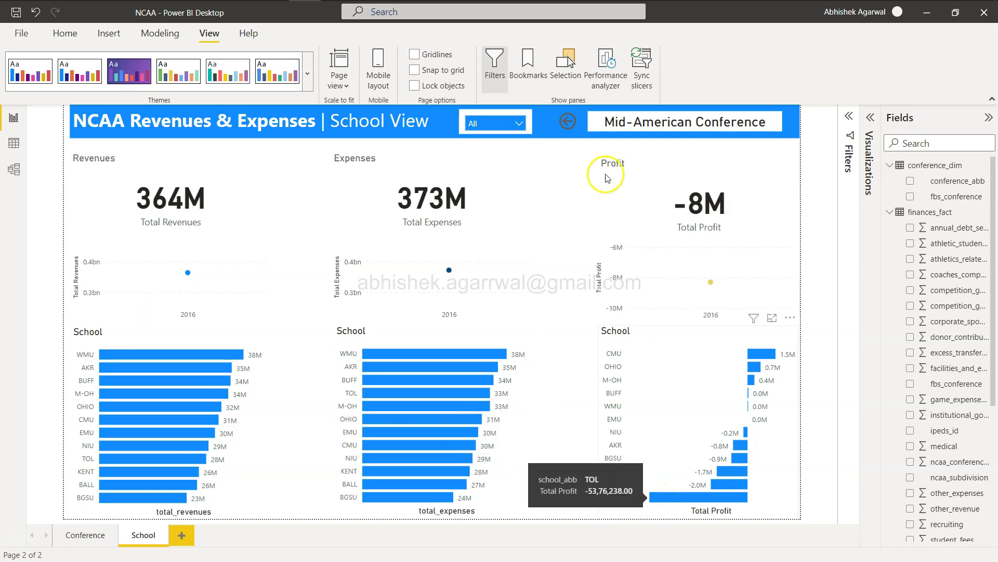
{"action": "left_click", "coordinate": [567, 119], "text": "ctrl"}
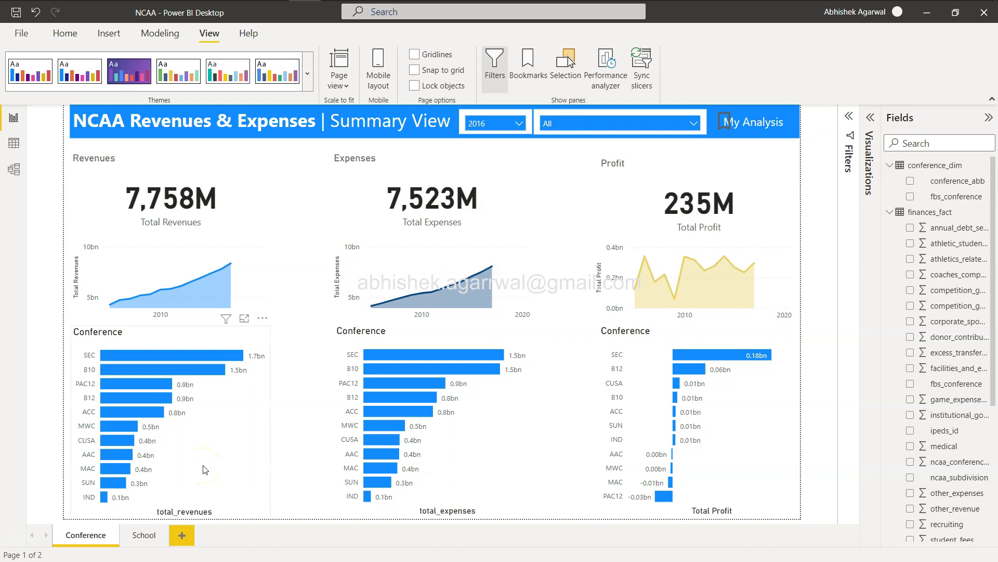
{"action": "left_click", "coordinate": [518, 123]}
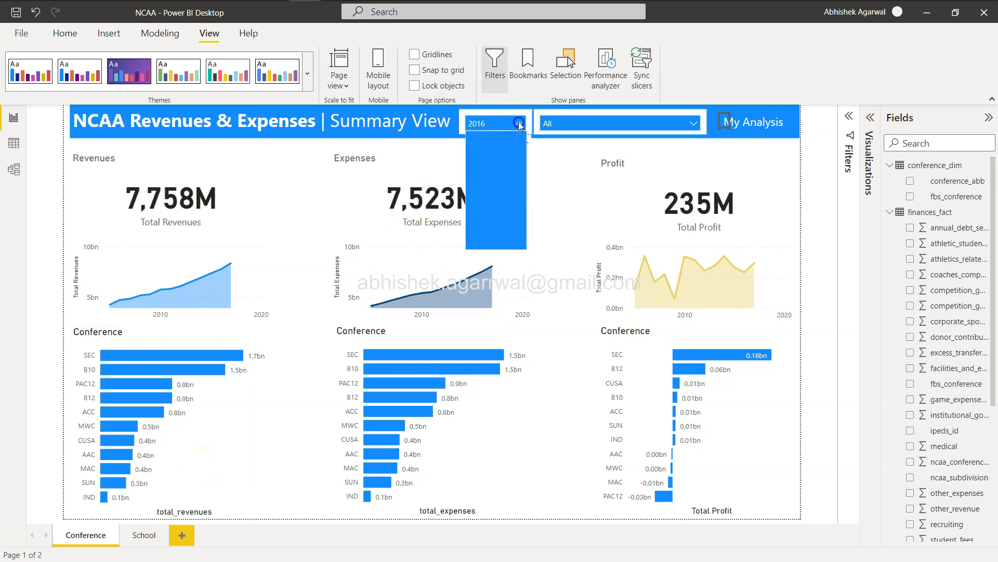
{"action": "left_click", "coordinate": [477, 141]}
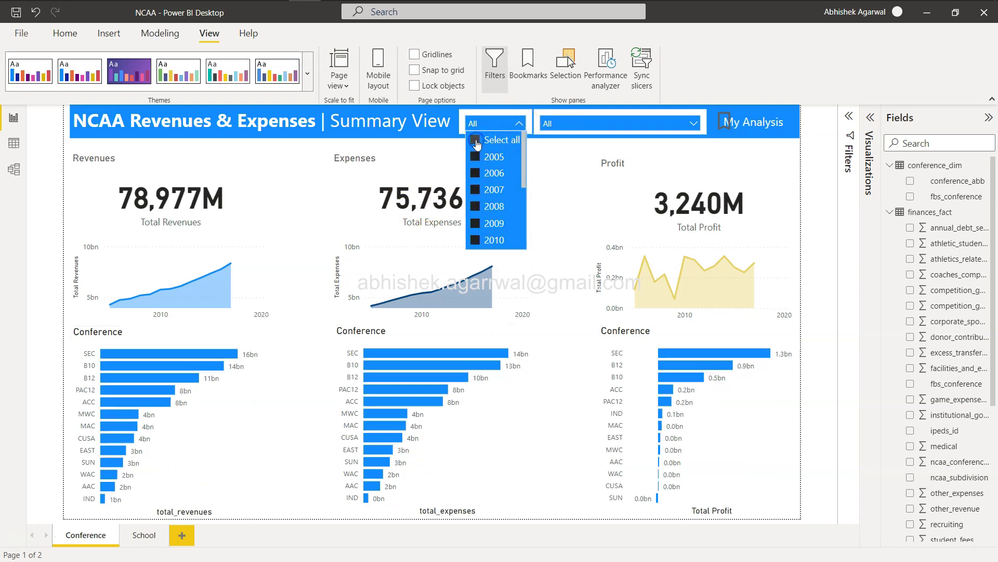
{"action": "left_click", "coordinate": [441, 146]}
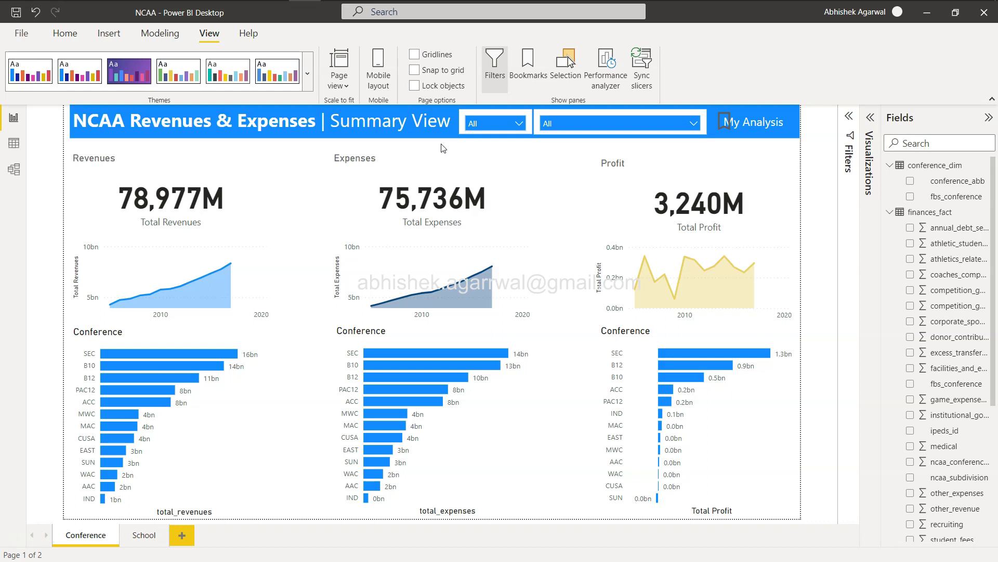
Show the drill-through option to the School page for the ACC bar in the revenues chart.
{"action": "mouse_move", "coordinate": [164, 403]}
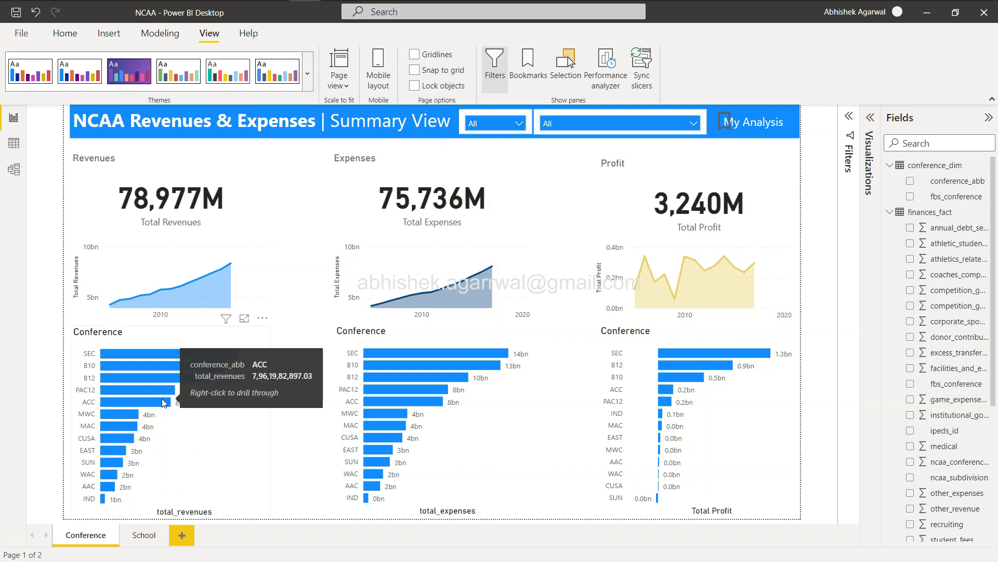
{"action": "right_click", "coordinate": [164, 402]}
{"action": "mouse_move", "coordinate": [241, 489]}
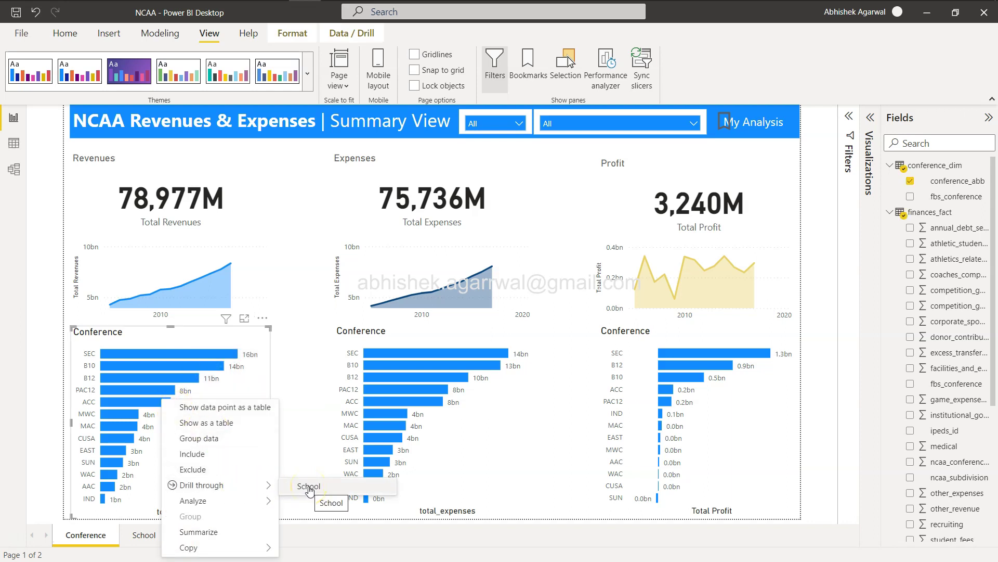
{"action": "left_click", "coordinate": [308, 487]}
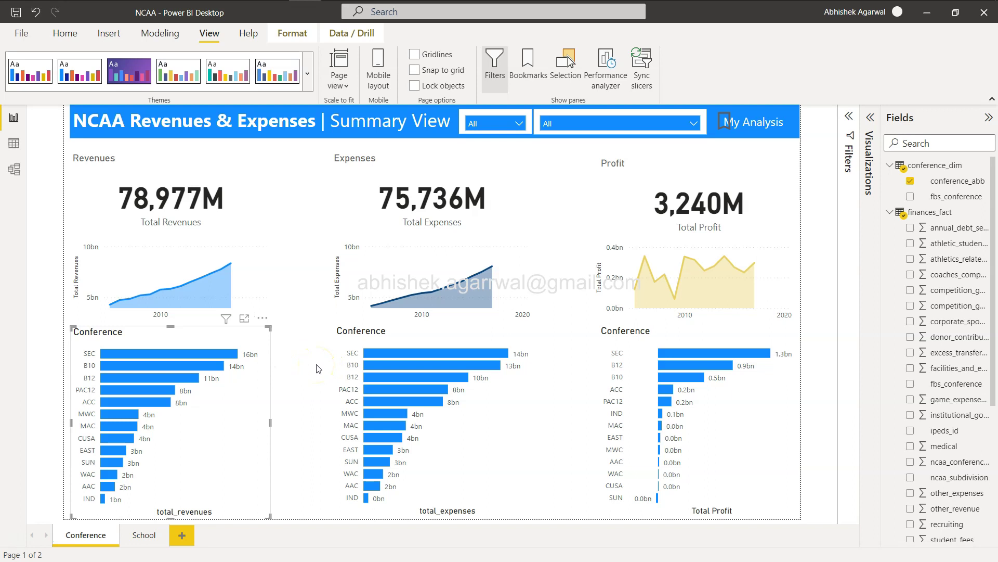
Highlight the PAC12 revenues bar, view the School page directly, and return to the Conference page.
{"action": "left_click", "coordinate": [163, 390]}
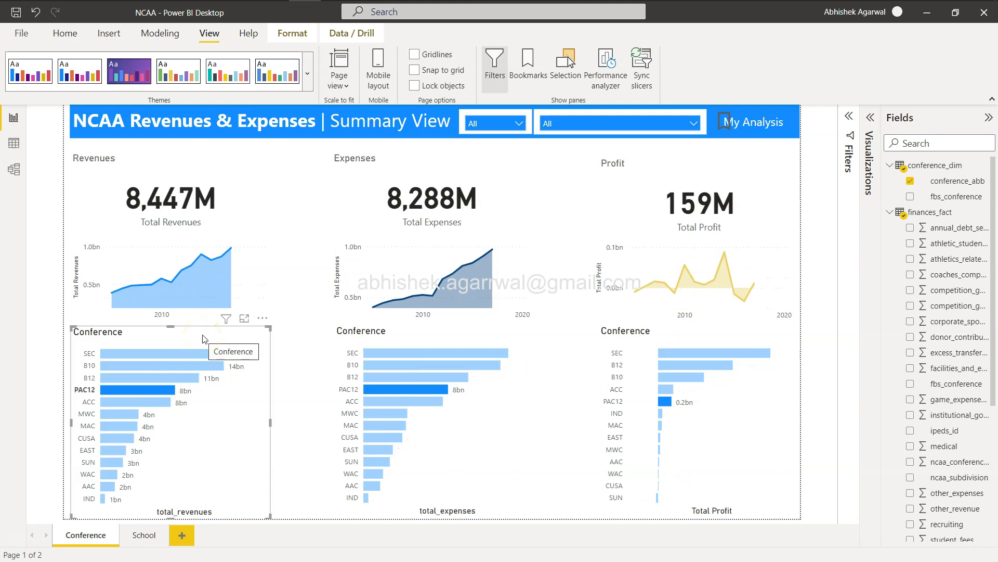
{"action": "left_click", "coordinate": [309, 375]}
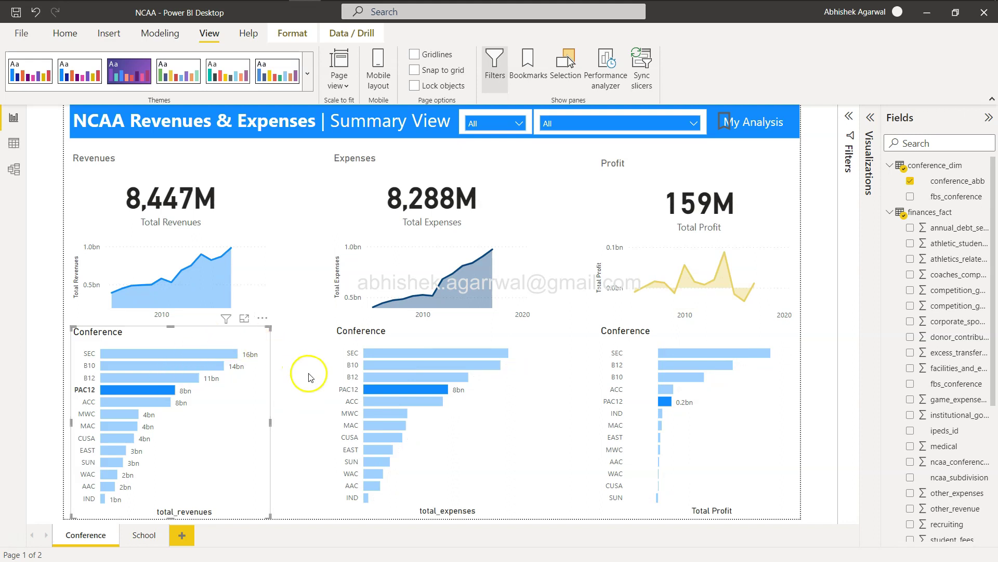
{"action": "left_click", "coordinate": [144, 534]}
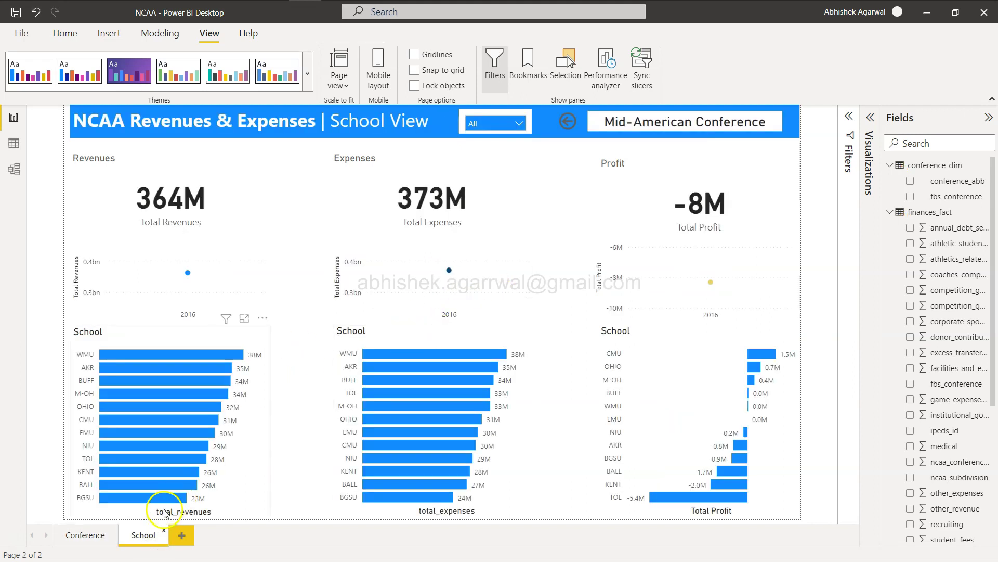
{"action": "left_click", "coordinate": [98, 536]}
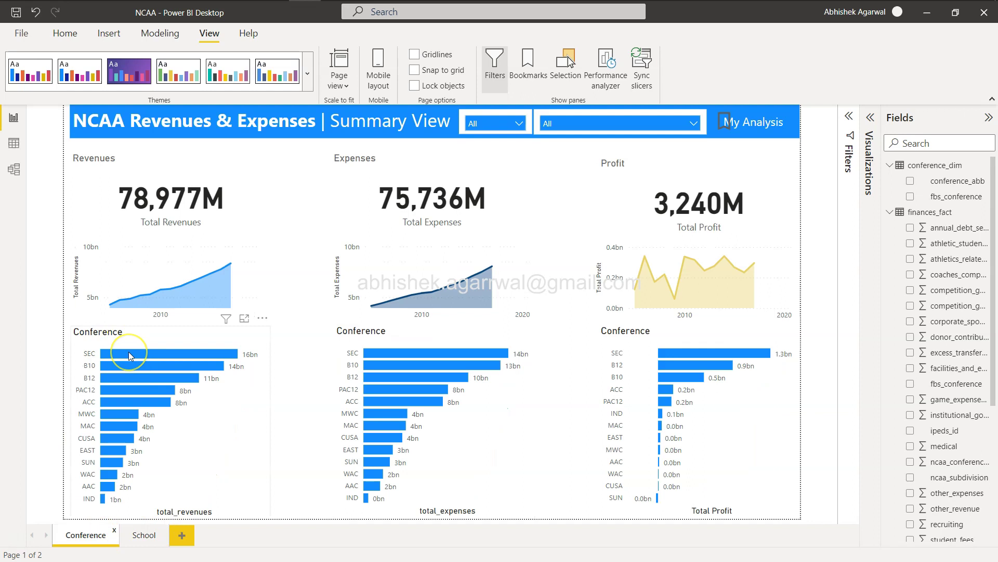
{"action": "mouse_move", "coordinate": [161, 381]}
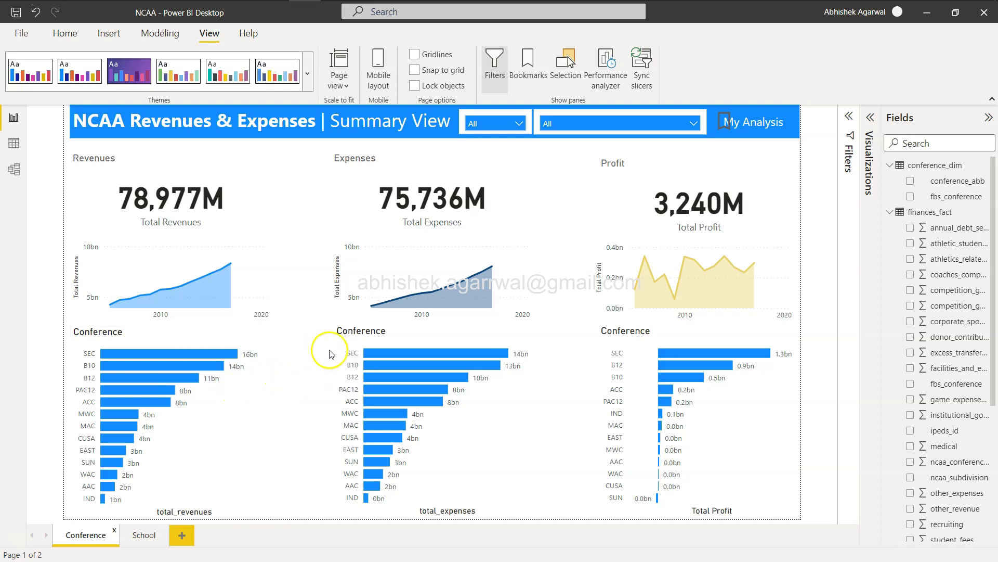
Insert a blank button on the Conference page and place it beside the revenues chart's Conference heading.
{"action": "left_click", "coordinate": [65, 33]}
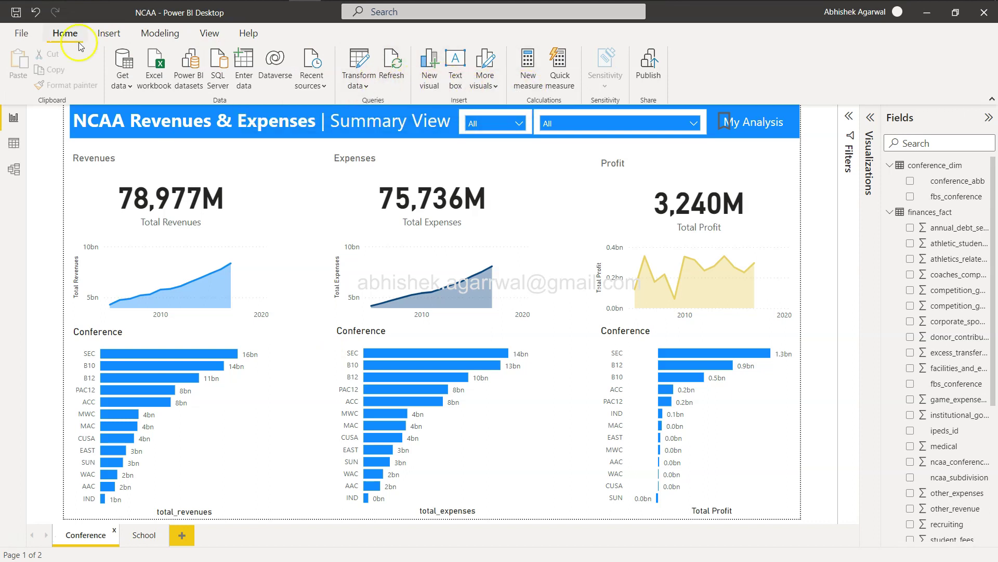
{"action": "left_click", "coordinate": [109, 34]}
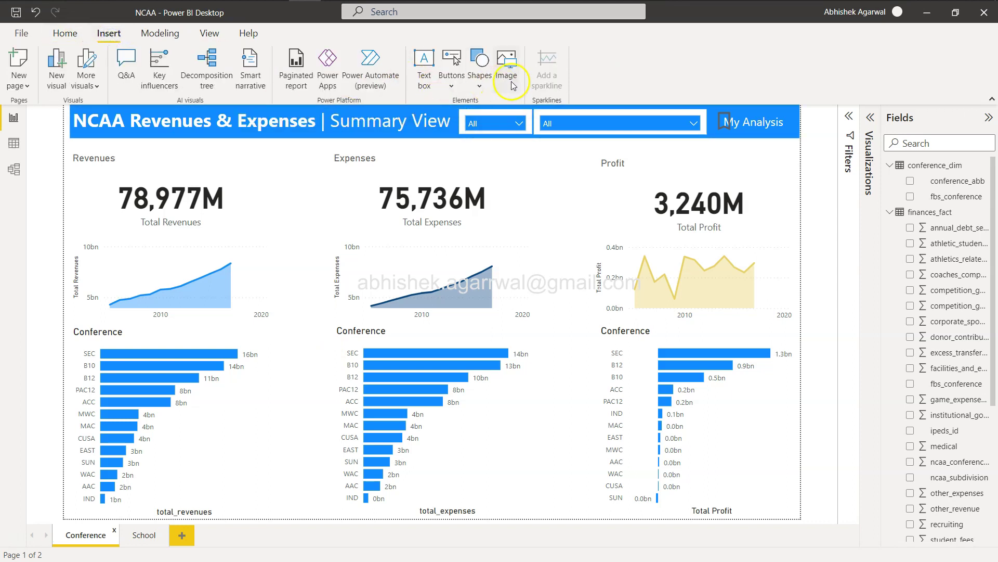
{"action": "left_click", "coordinate": [452, 78]}
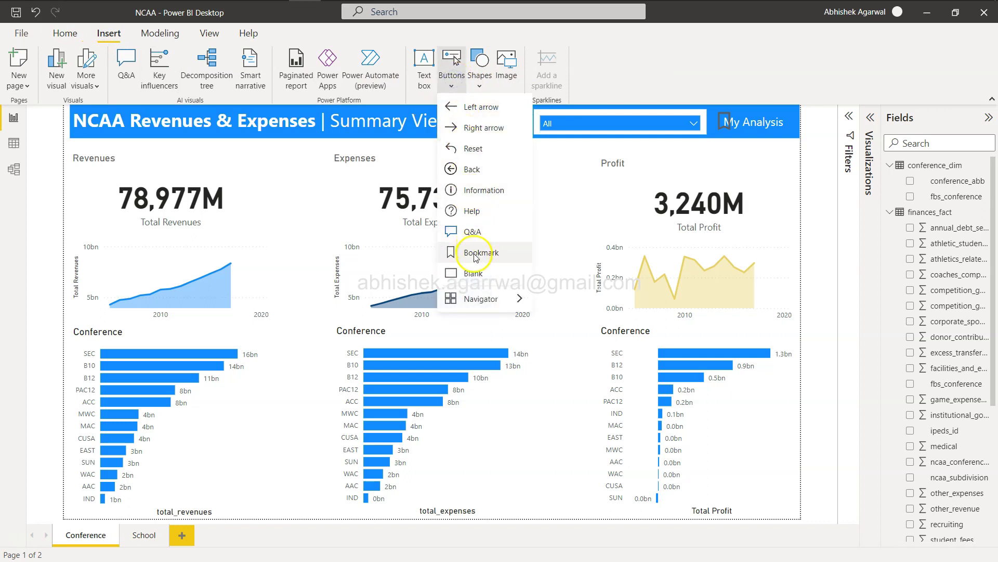
{"action": "left_click", "coordinate": [473, 274]}
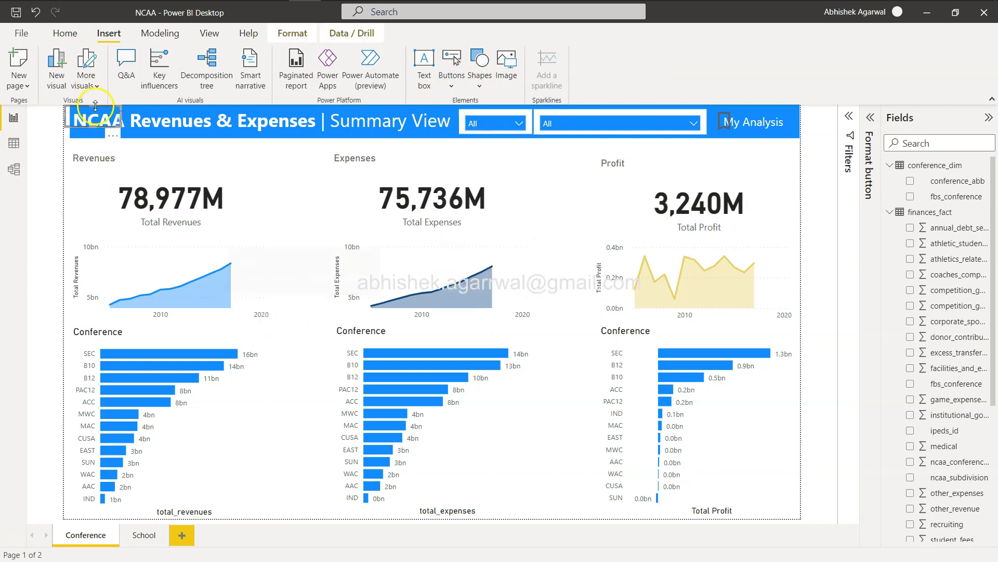
{"action": "left_click_drag", "start_coordinate": [96, 122], "coordinate": [266, 339]}
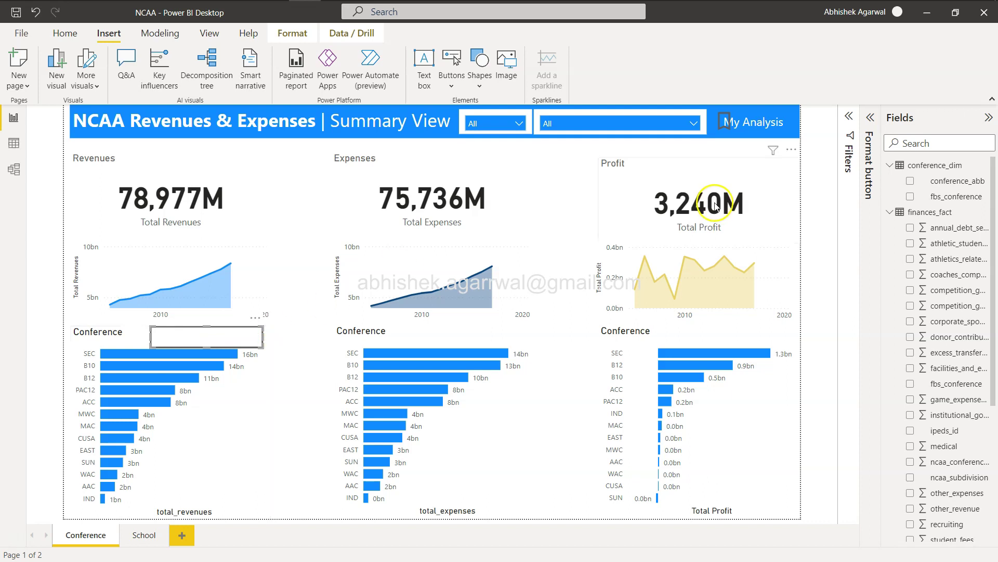
Turn on the text in the blank button's style and label it "Drill Through School".
{"action": "left_click", "coordinate": [870, 117]}
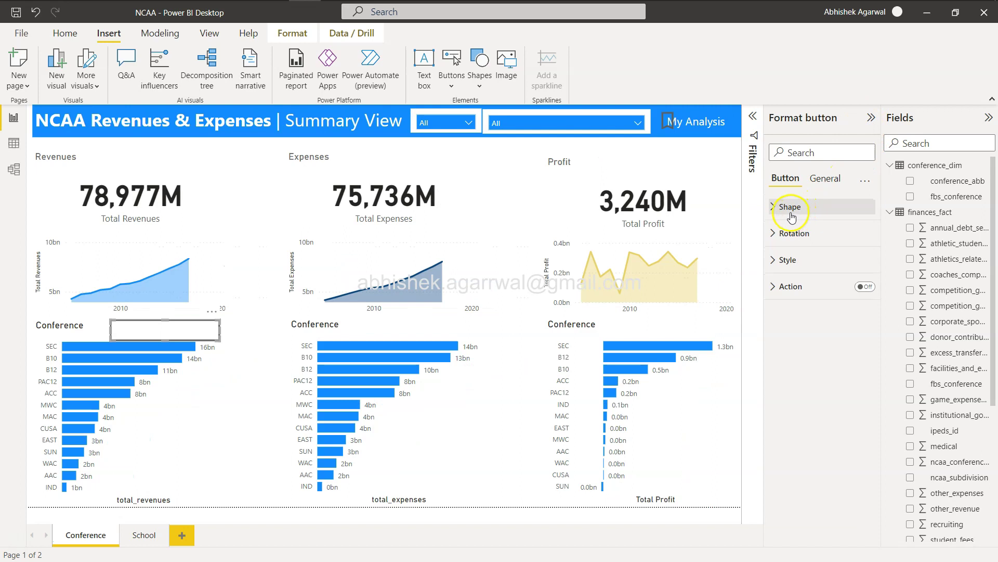
{"action": "left_click", "coordinate": [795, 208]}
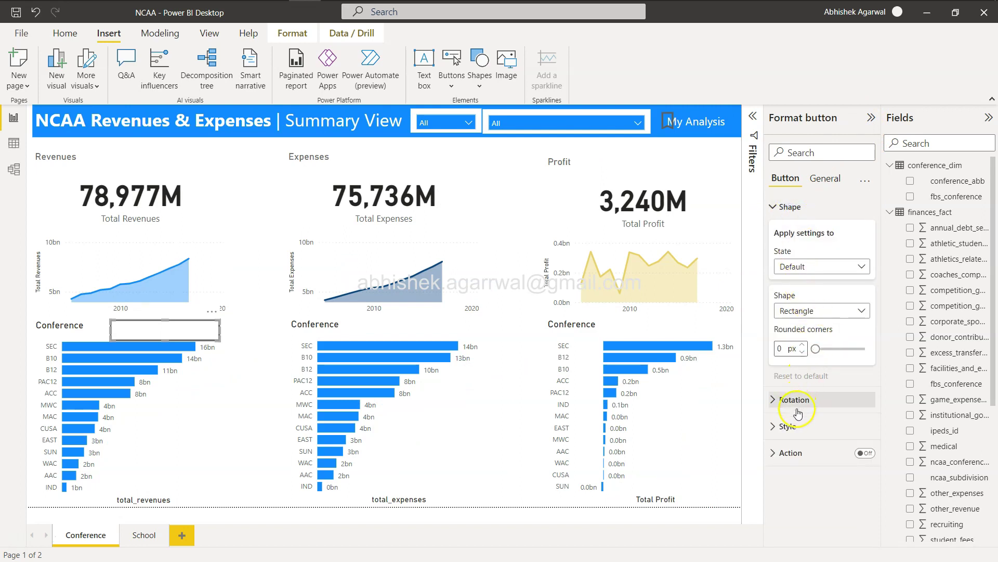
{"action": "left_click", "coordinate": [789, 427]}
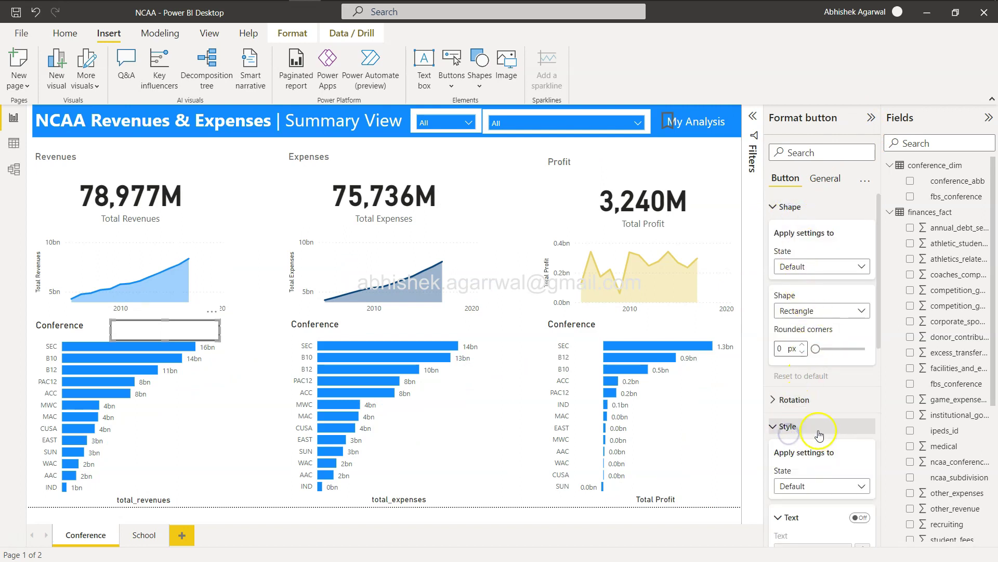
{"action": "left_click", "coordinate": [784, 206]}
{"action": "left_click", "coordinate": [861, 352]}
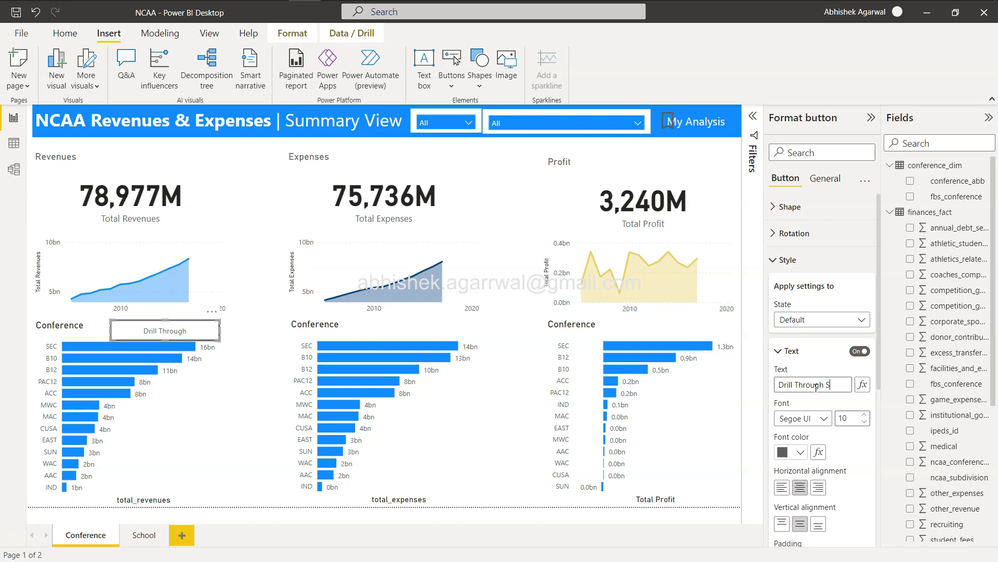
{"action": "type", "text": "ool"}
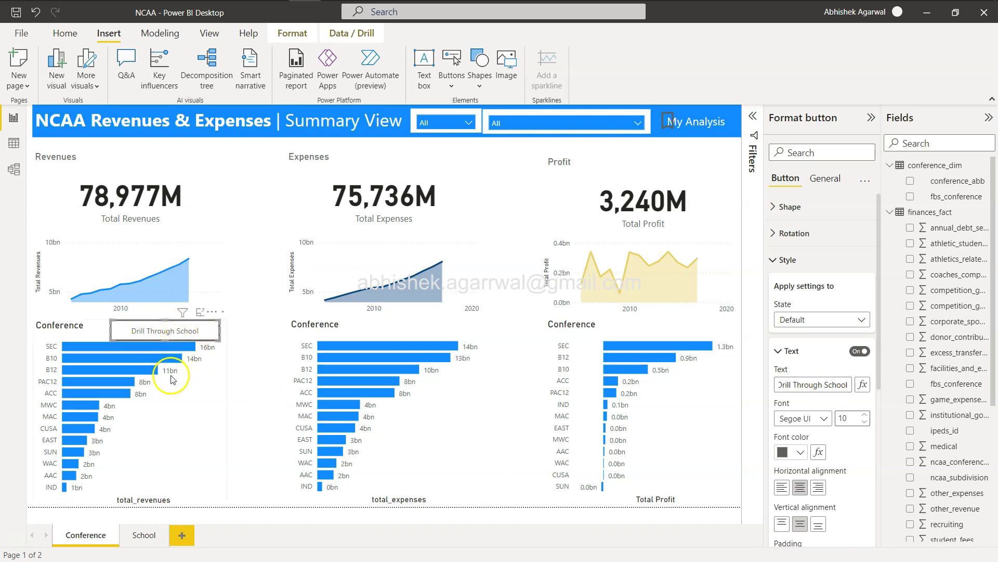
Change the button's text to "Drill to School Based on Selection".
{"action": "left_click", "coordinate": [822, 383]}
{"action": "key", "text": "BackSpace"}
{"action": "key", "text": "BackSpace"}
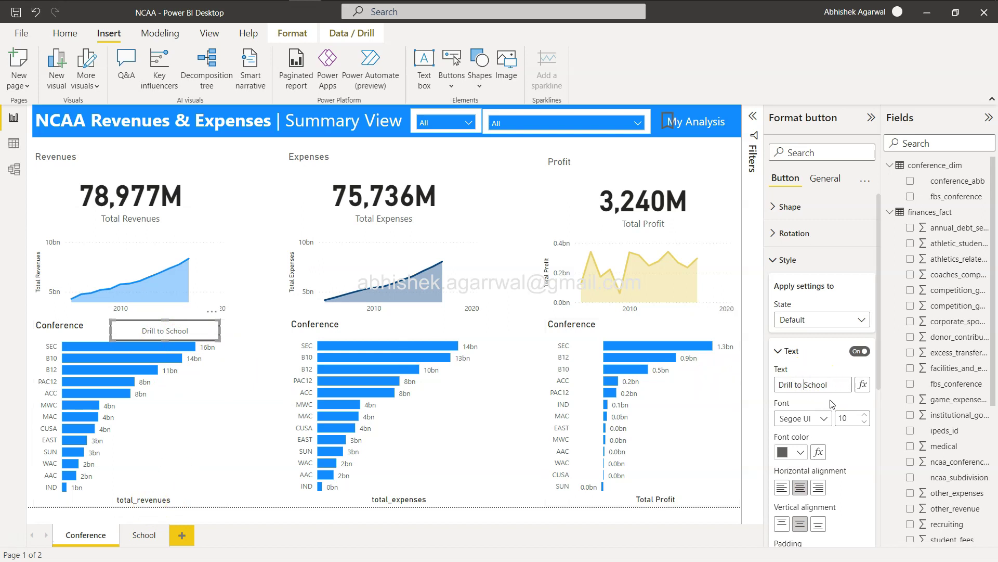
{"action": "type", "text": "Based on Selection"}
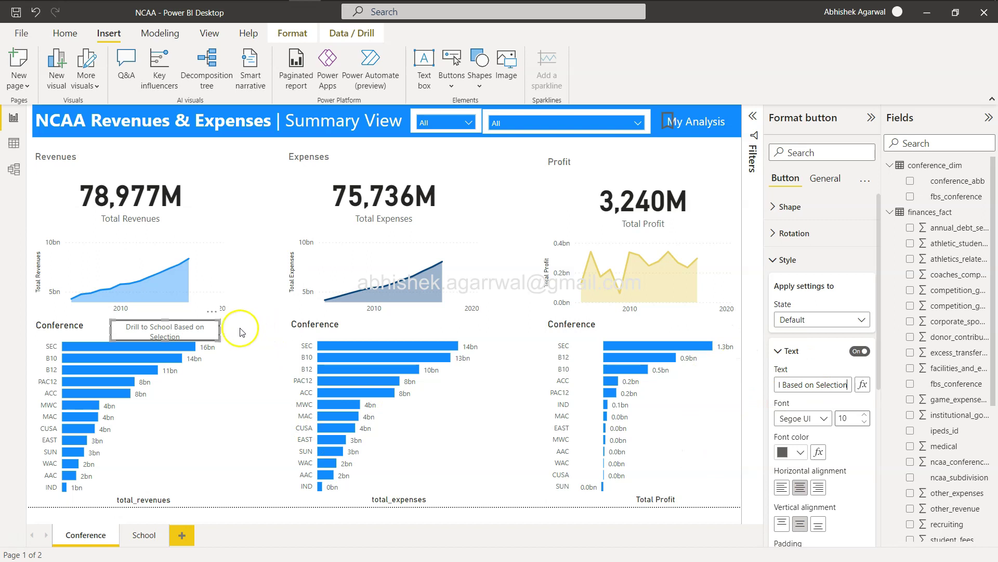
Widen the button so its label fits on one line.
{"action": "left_click_drag", "start_coordinate": [221, 330], "coordinate": [236, 330]}
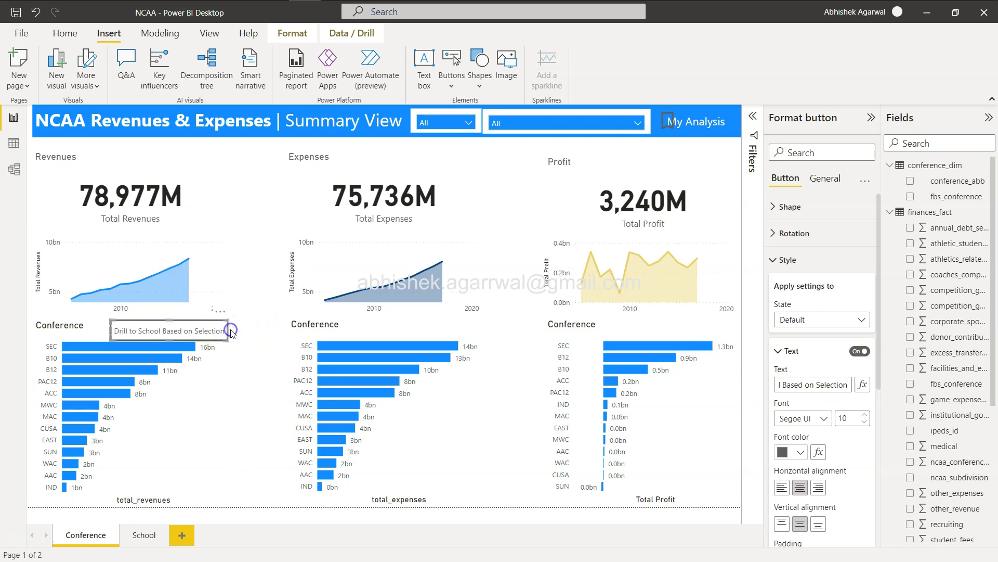
{"action": "left_click", "coordinate": [251, 362]}
{"action": "left_click", "coordinate": [208, 337]}
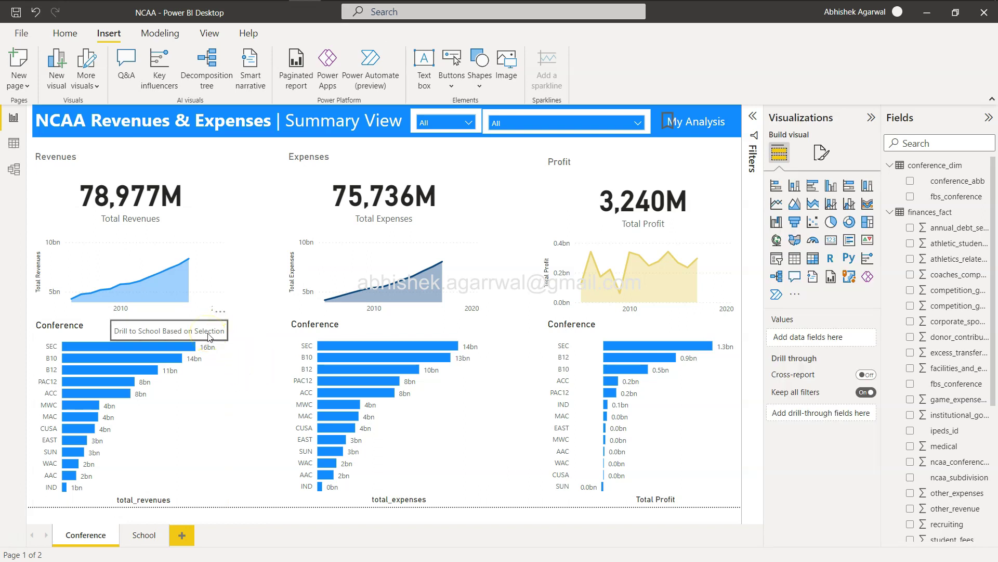
{"action": "left_click", "coordinate": [208, 337]}
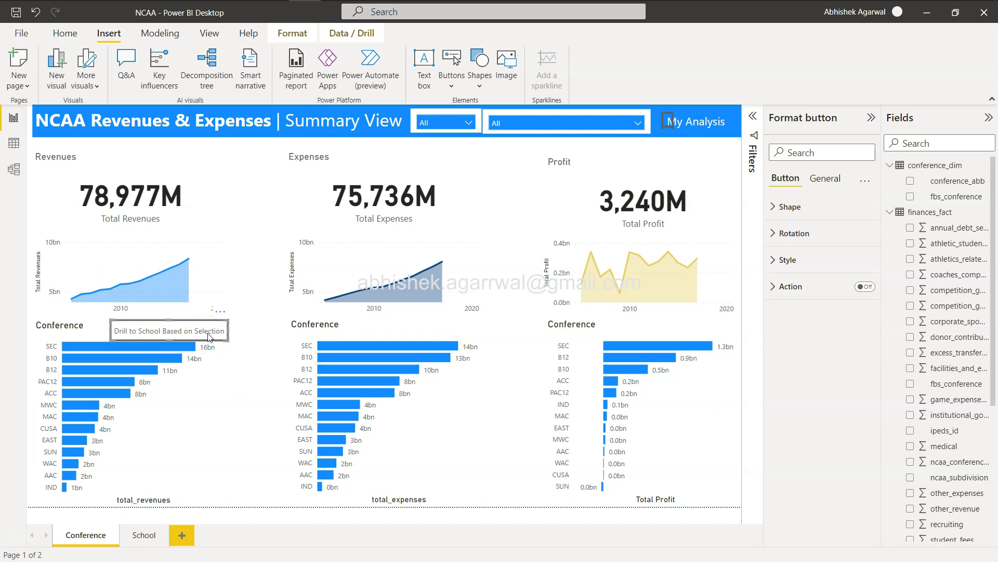
Highlight the PAC12 revenues bar to demonstrate the button's intended use, and clear the highlight.
{"action": "left_click", "coordinate": [123, 382]}
{"action": "left_click", "coordinate": [171, 333]}
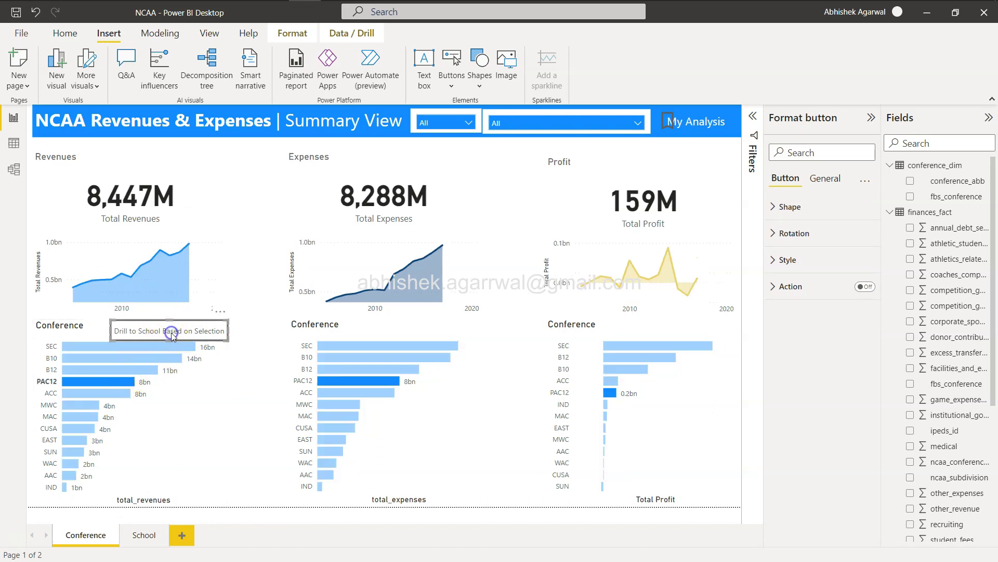
{"action": "left_click", "coordinate": [148, 535]}
{"action": "left_click", "coordinate": [130, 382]}
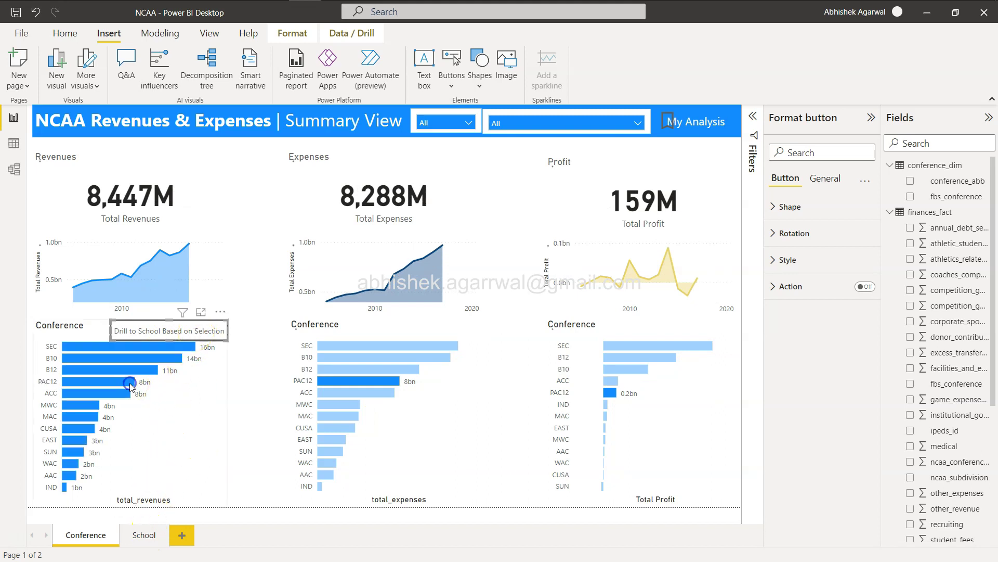
Enable the button's action with the type Drill through and the destination School.
{"action": "left_click", "coordinate": [219, 327], "text": "ctrl"}
{"action": "left_click", "coordinate": [865, 288]}
{"action": "left_click", "coordinate": [793, 288]}
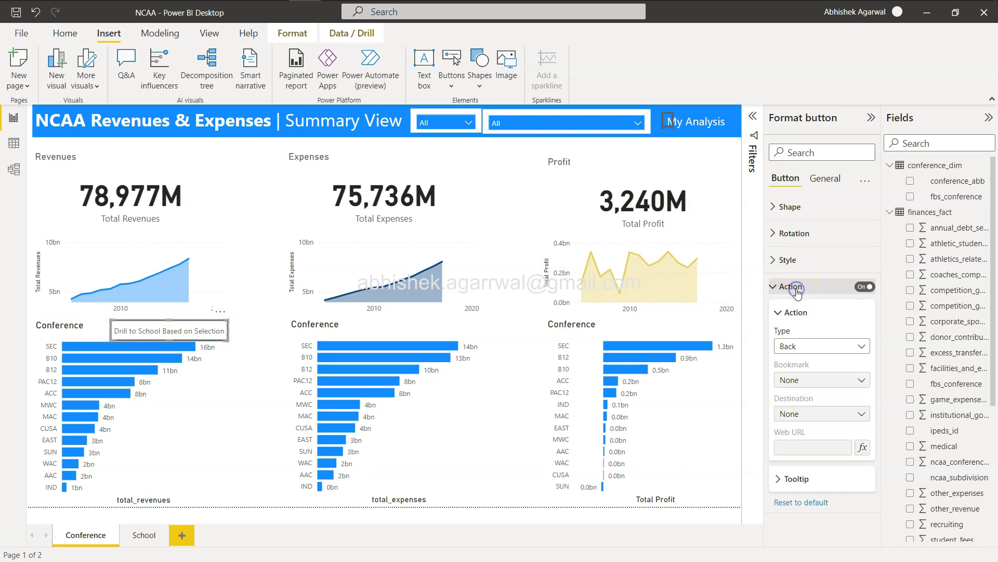
{"action": "left_click", "coordinate": [813, 346]}
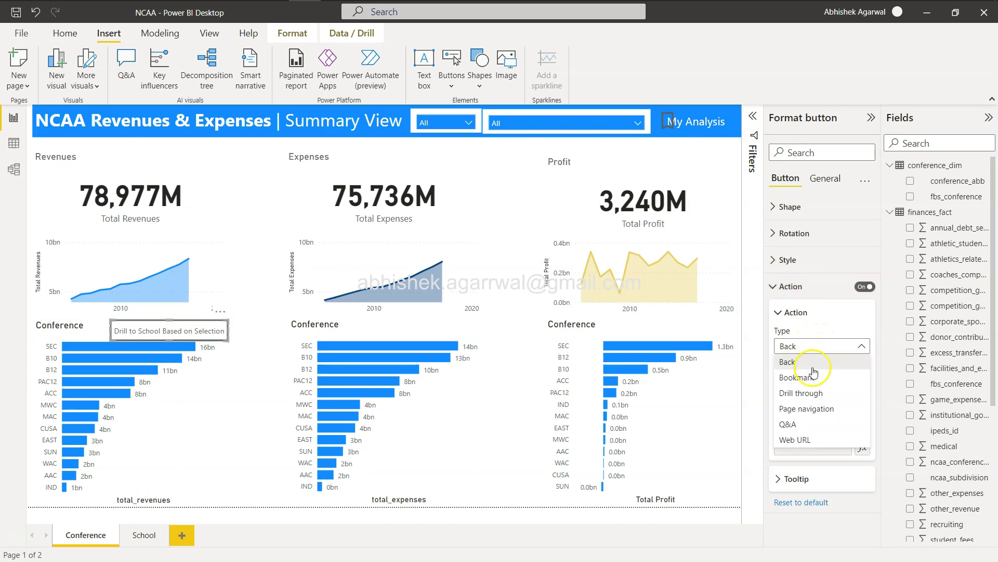
{"action": "left_click", "coordinate": [813, 393]}
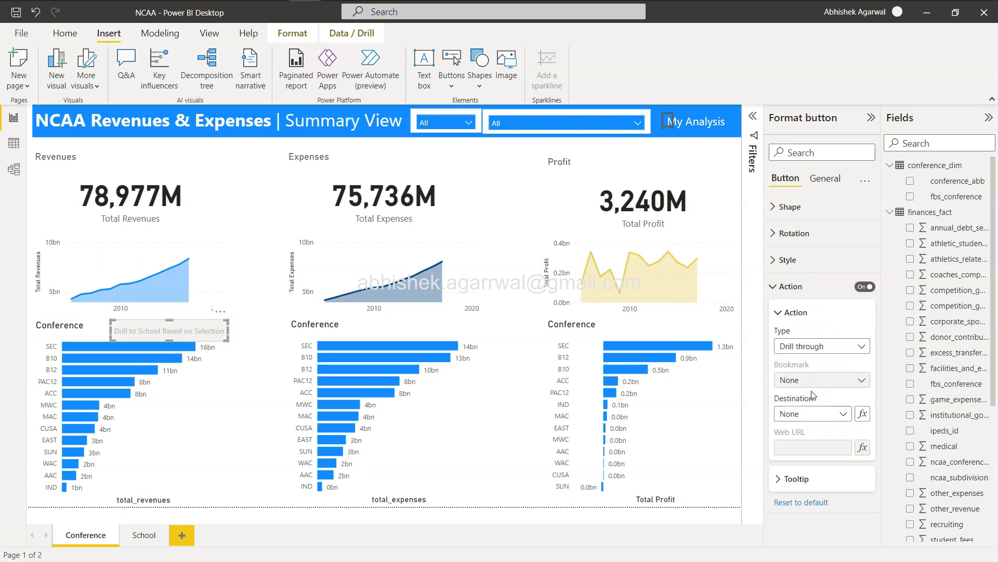
{"action": "left_click", "coordinate": [812, 414]}
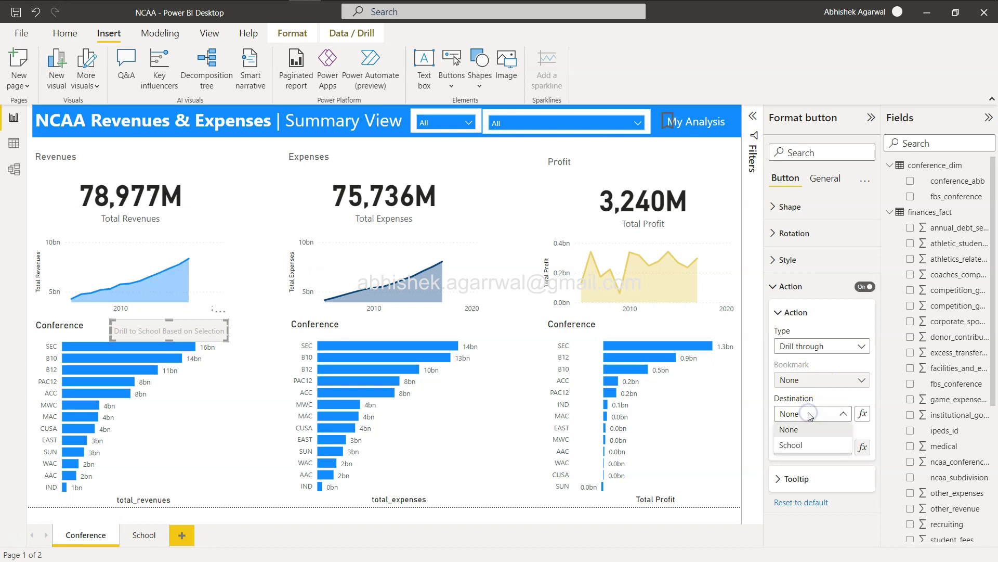
{"action": "left_click", "coordinate": [810, 445]}
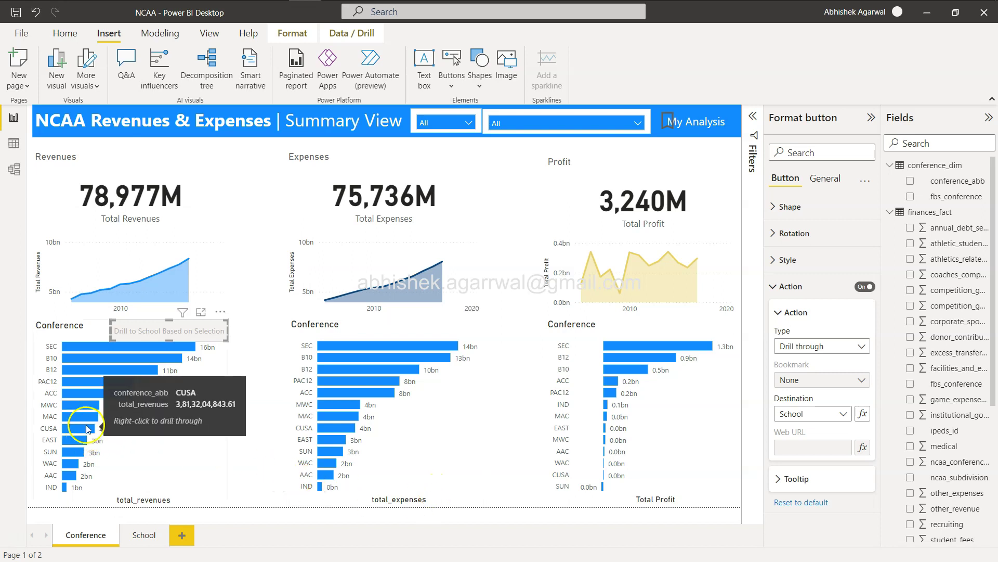
Test the drill-through button with the EAST bar selected in the revenues chart, and return to the Conference page.
{"action": "mouse_move", "coordinate": [87, 419]}
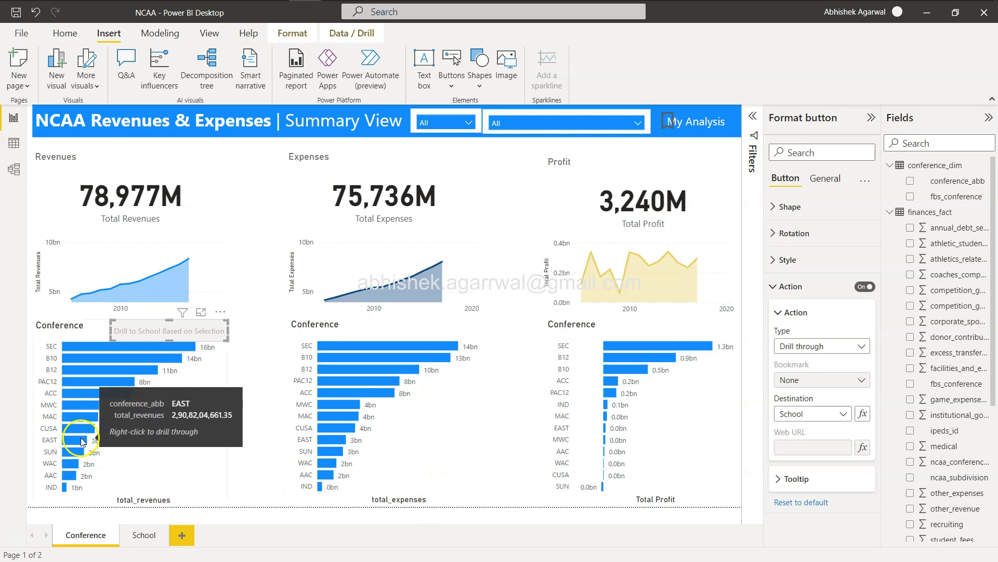
{"action": "left_click", "coordinate": [80, 440]}
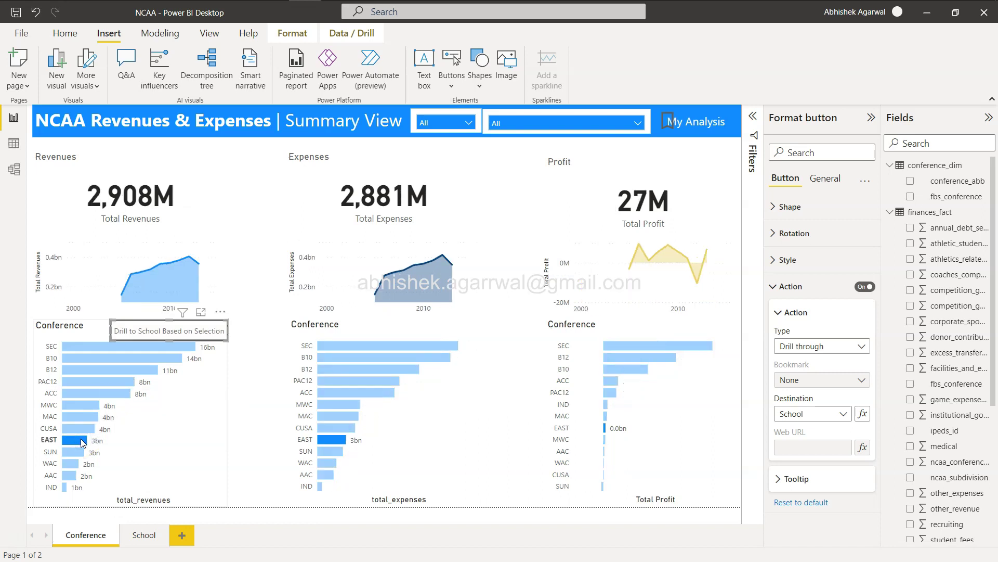
{"action": "left_click", "coordinate": [178, 330]}
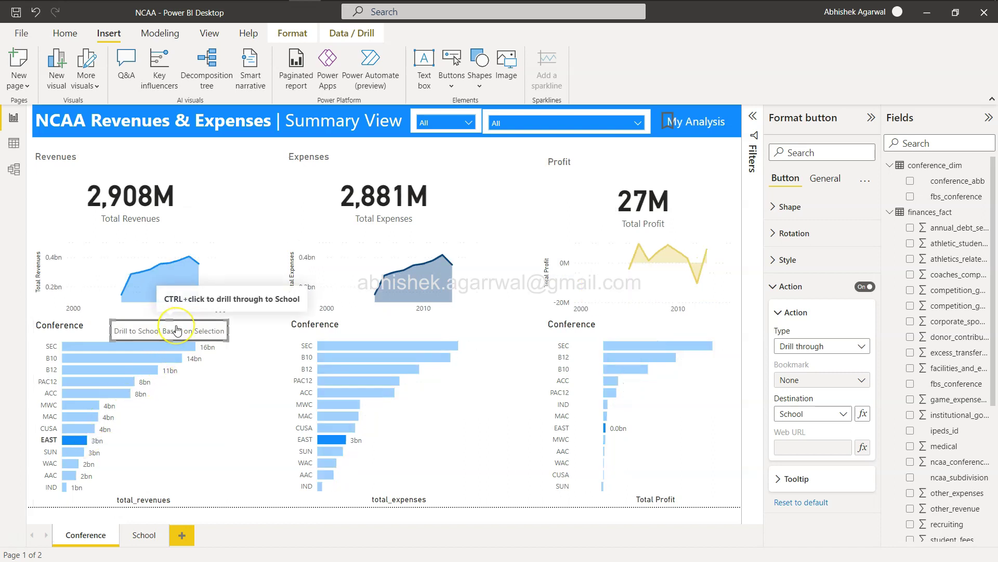
{"action": "left_click", "coordinate": [178, 330], "text": "ctrl"}
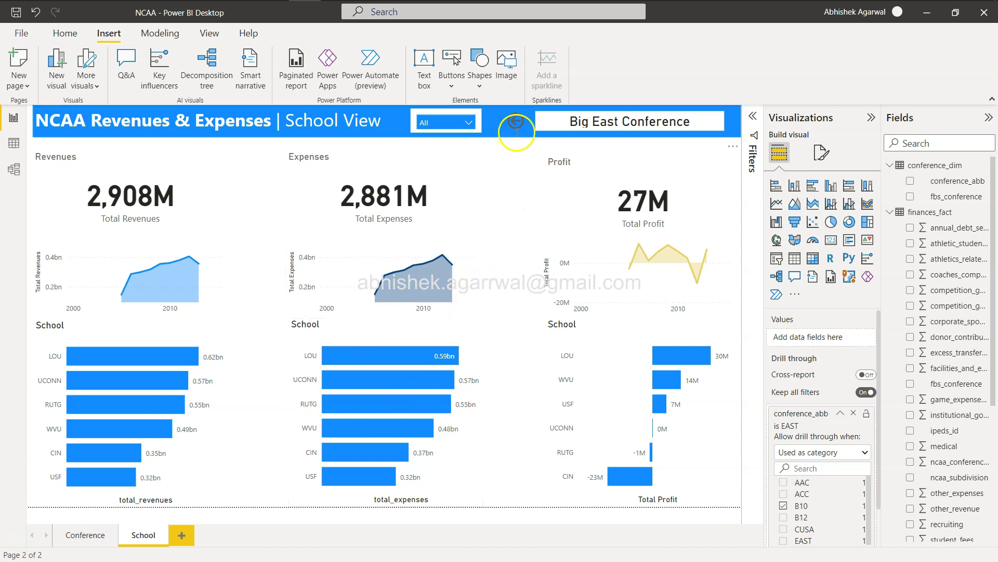
{"action": "left_click", "coordinate": [515, 122], "text": "ctrl"}
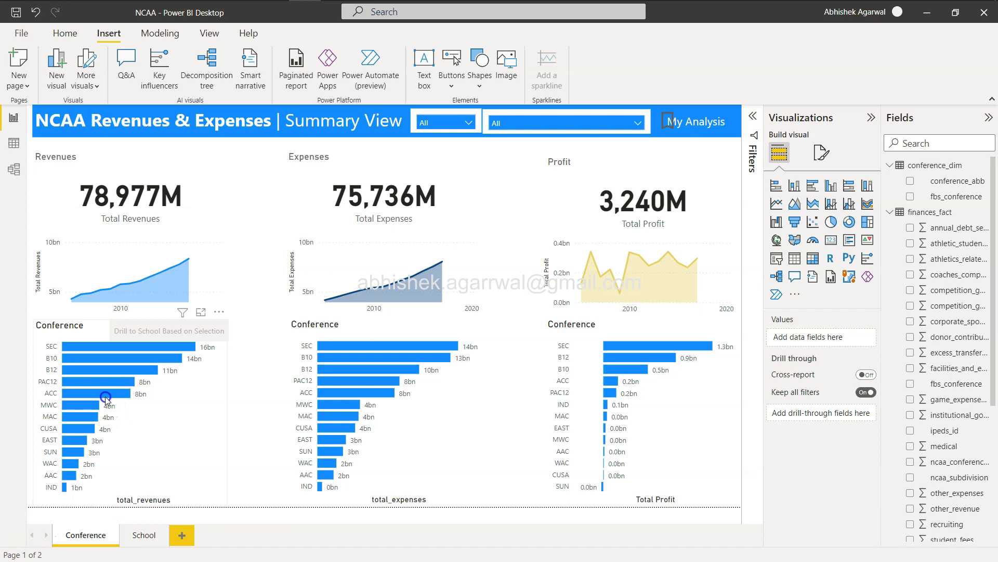
Drill through to the School page for the ACC revenues bar using the button, and go back to the summary view.
{"action": "left_click", "coordinate": [105, 397]}
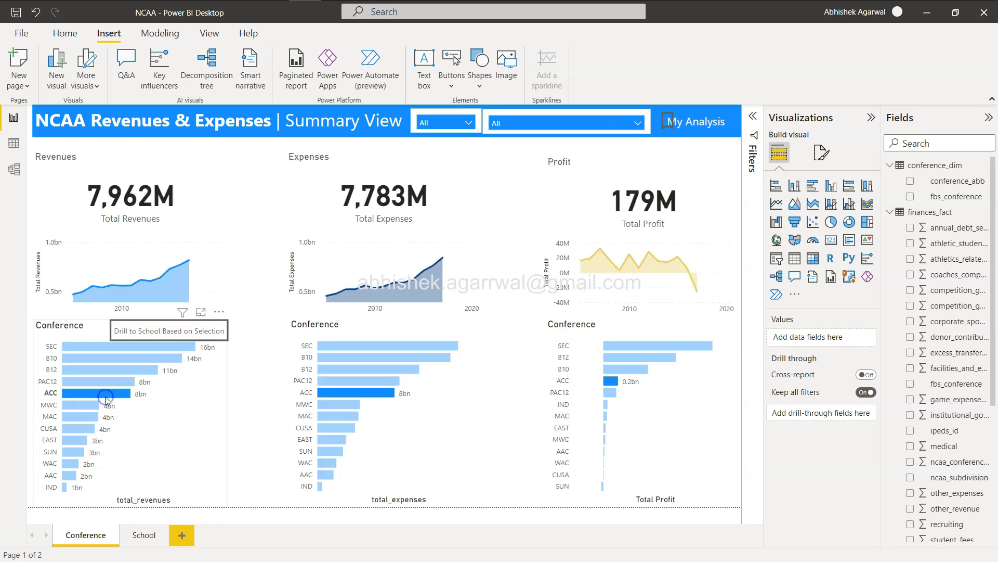
{"action": "left_click", "coordinate": [160, 331], "text": "ctrl"}
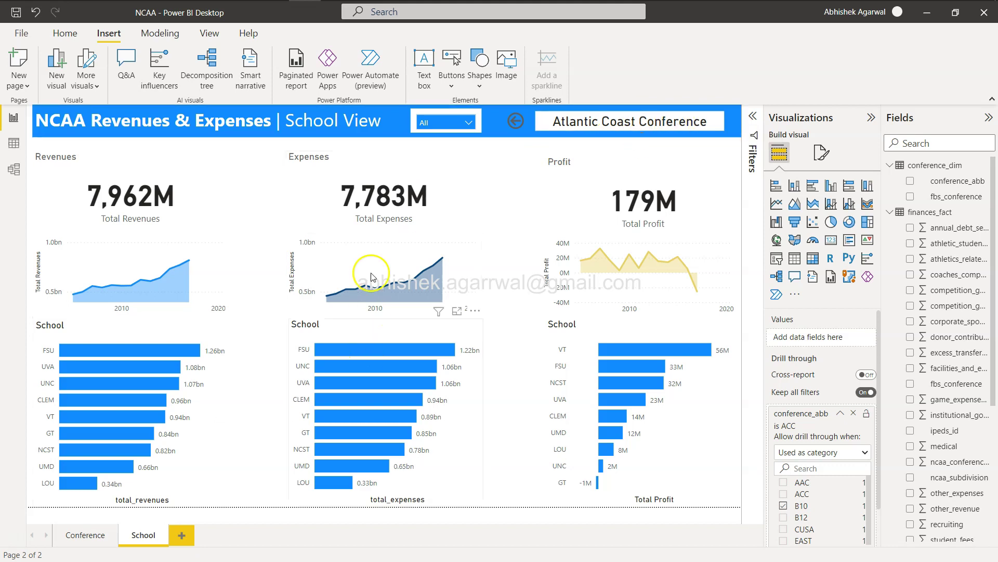
{"action": "left_click", "coordinate": [517, 122], "text": "ctrl"}
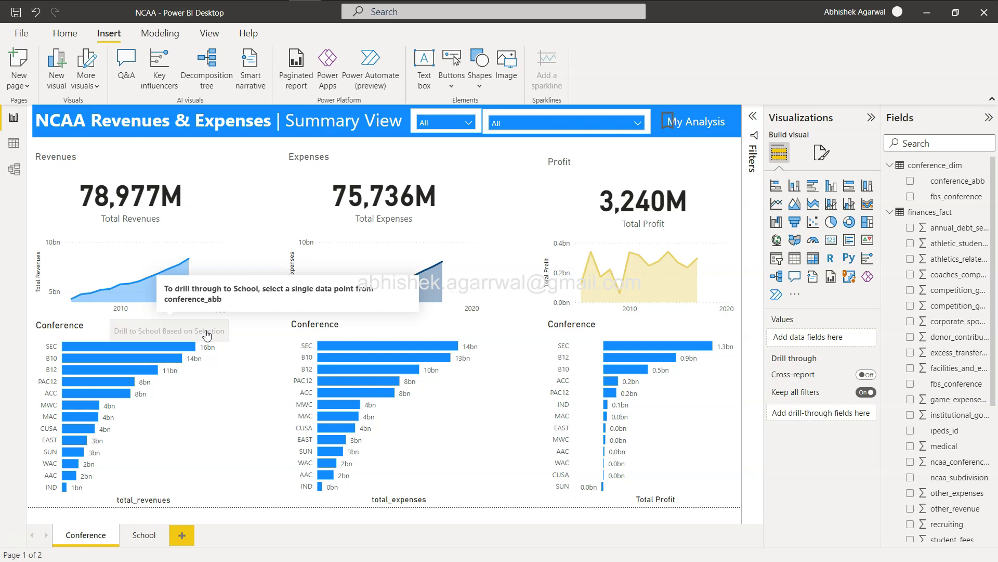
Select the ACC revenues bar, view its built-in Drill through option for comparison with the button, and deselect the chart.
{"action": "left_click", "coordinate": [123, 394]}
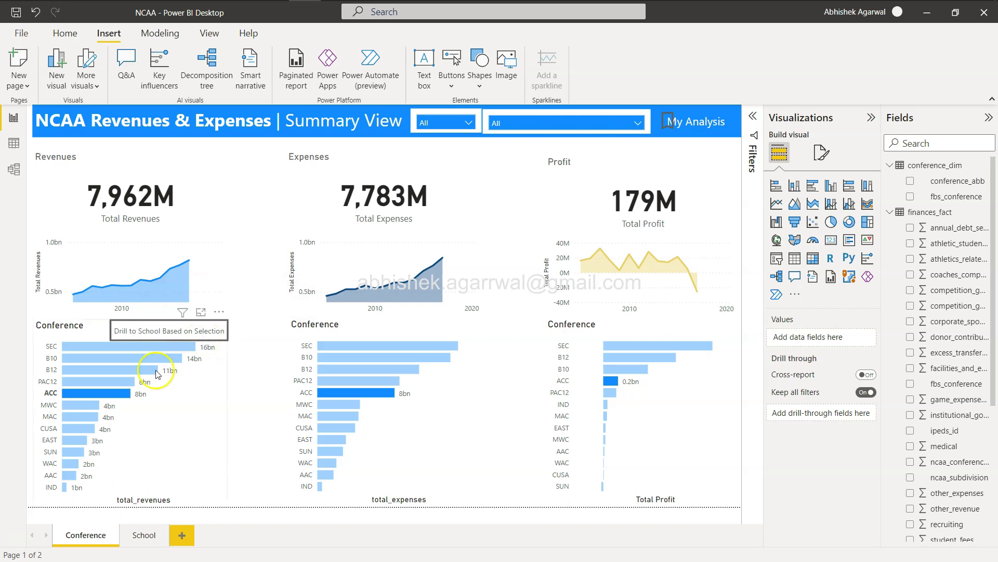
{"action": "right_click", "coordinate": [122, 399]}
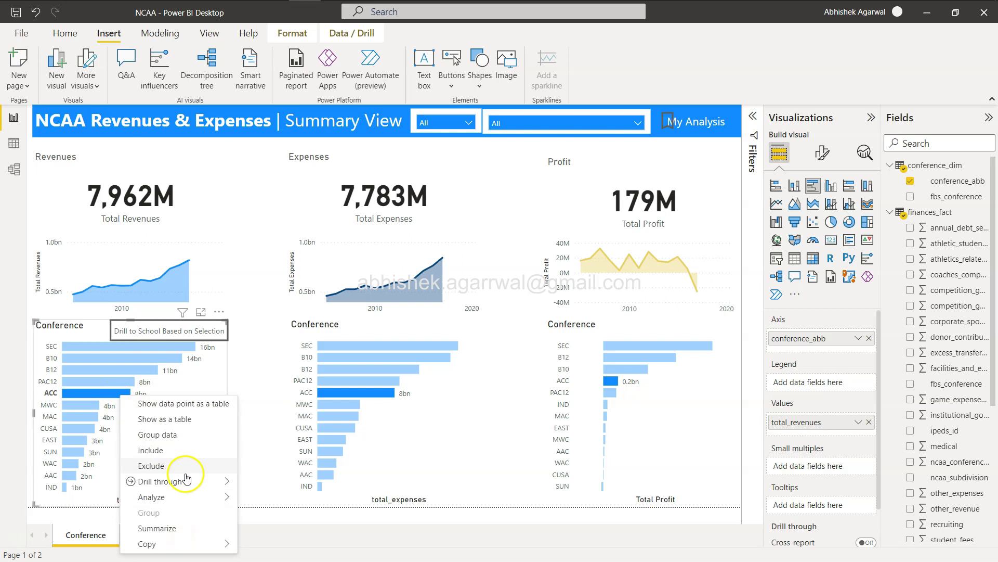
{"action": "mouse_move", "coordinate": [182, 481]}
{"action": "left_click", "coordinate": [265, 418]}
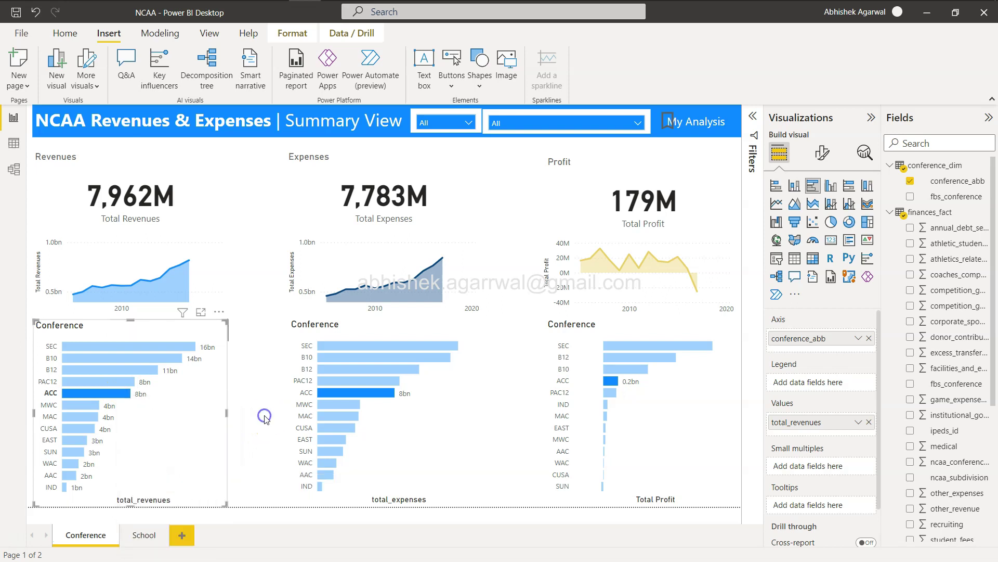
{"action": "left_click", "coordinate": [258, 378]}
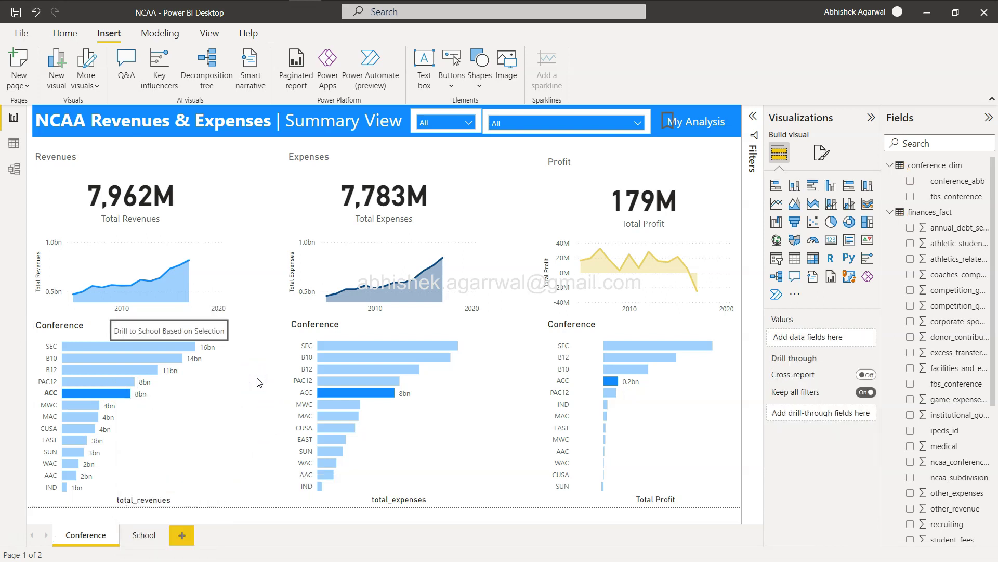